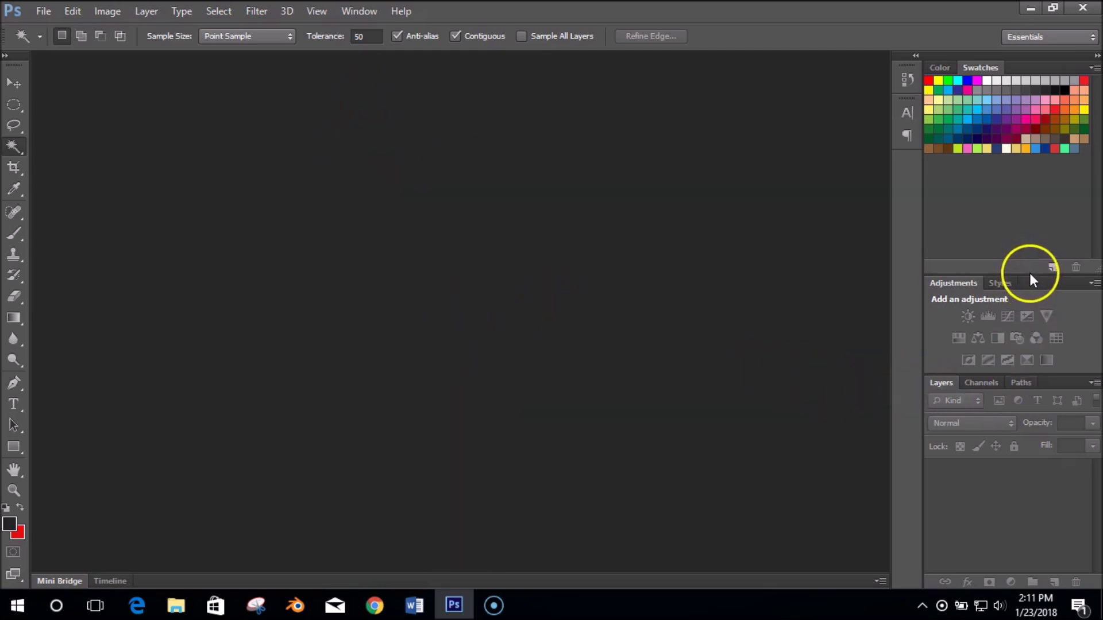
# - Give the Layers panel more height by shrinking the swatches area above it
pyautogui.moveTo(1028, 274); pyautogui.dragTo(1024, 213)
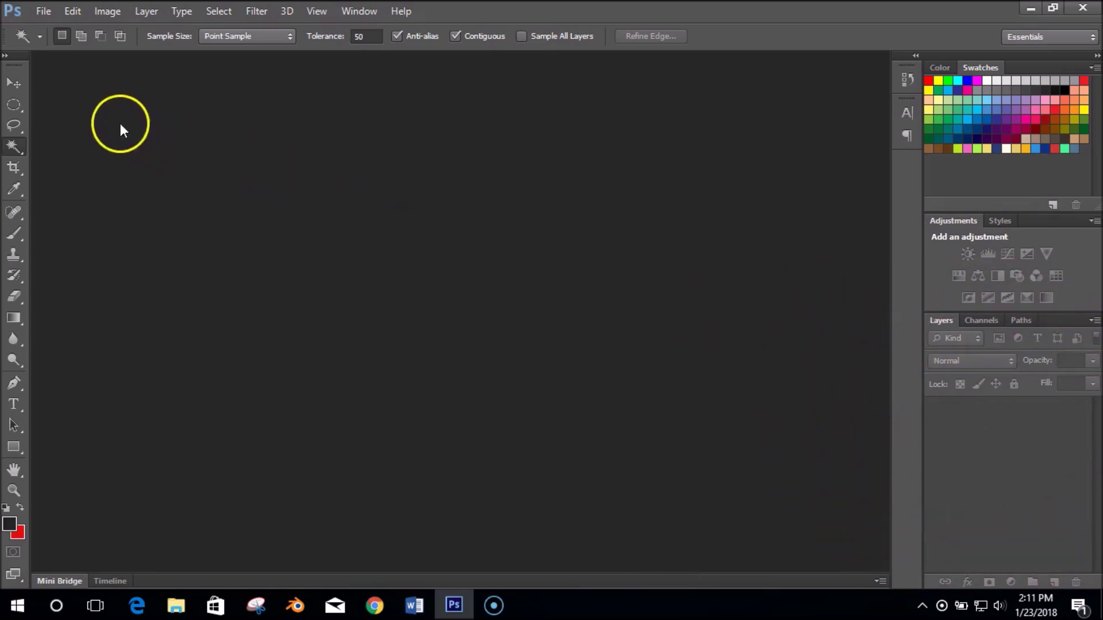
# - Open the Postcard Layers file from the Unit3 Layers folder inside BusinessEd's Graphics folder on the DHSShared drive
pyautogui.click(43, 10)
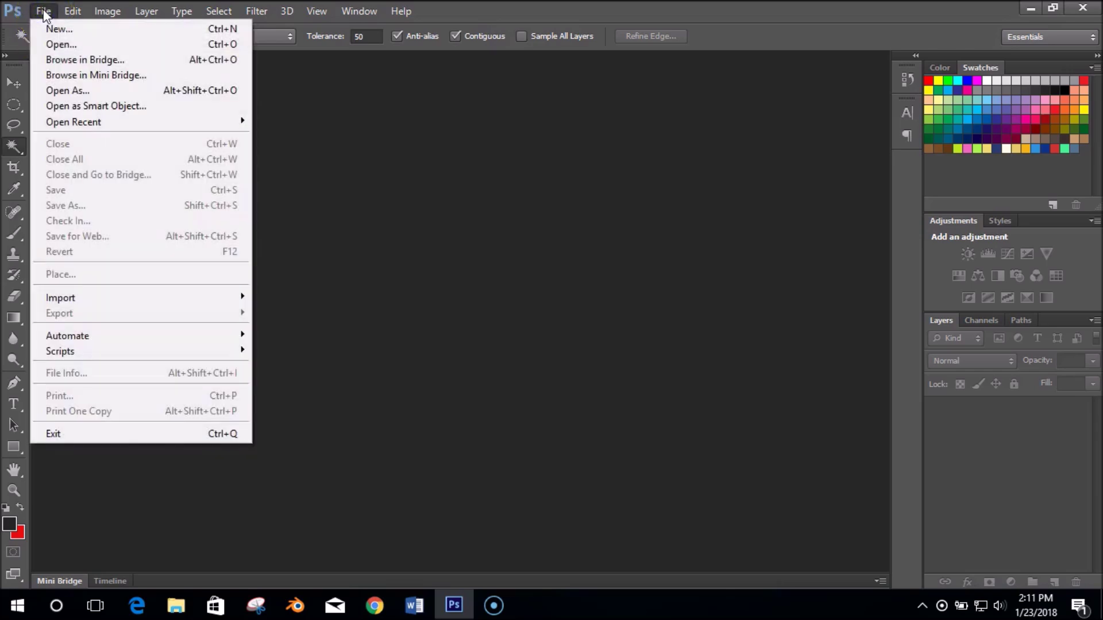
pyautogui.click(58, 44)
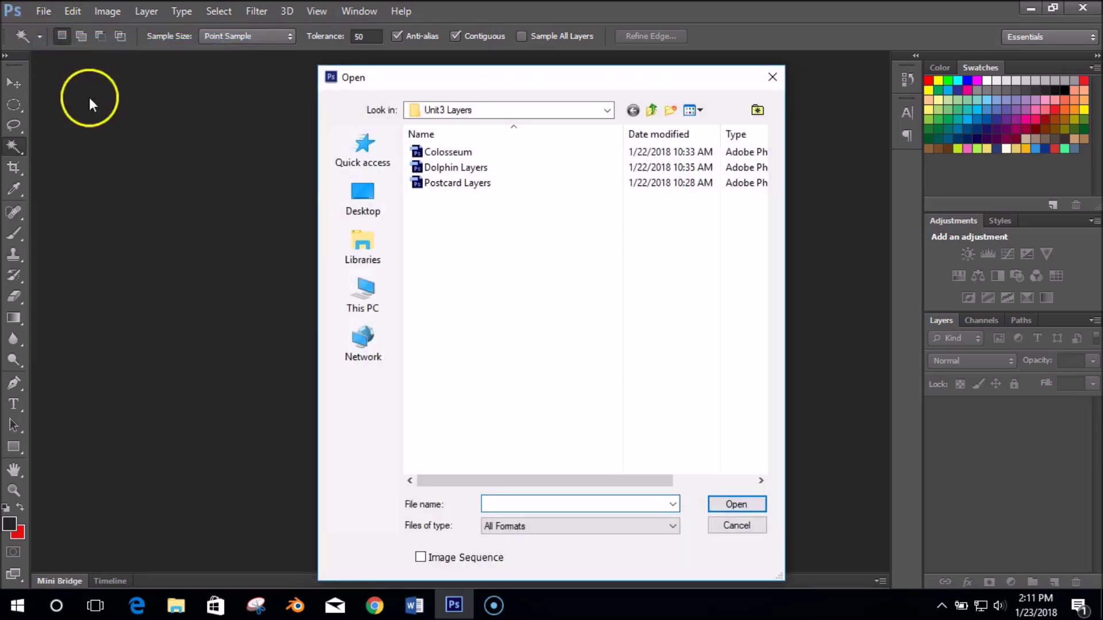
pyautogui.click(368, 299)
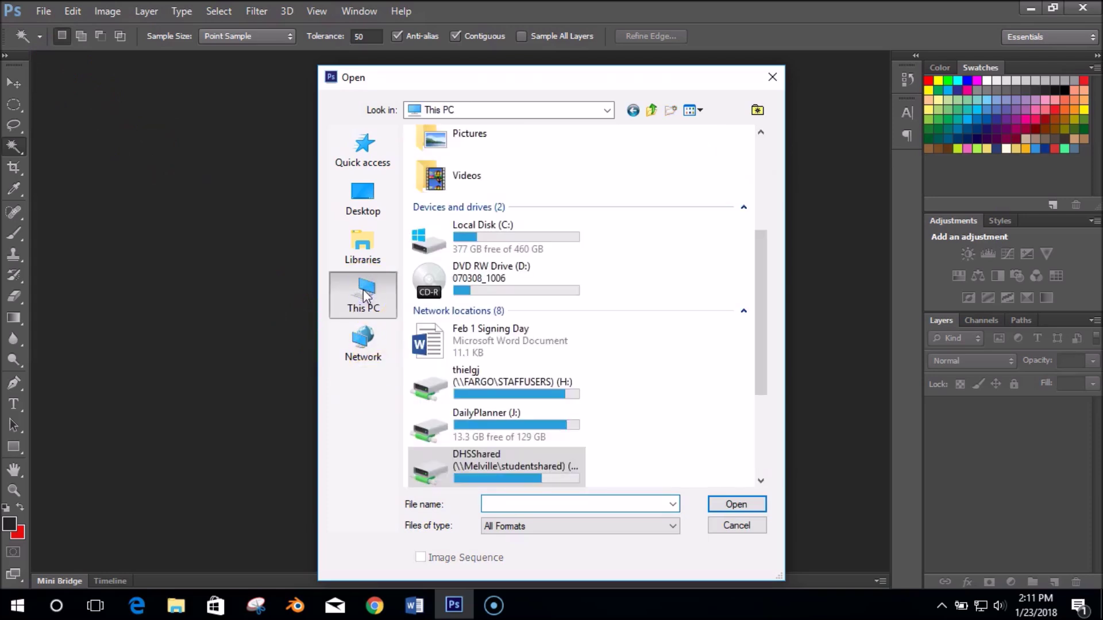
pyautogui.moveTo(765, 382); pyautogui.dragTo(760, 413)
pyautogui.click(484, 395)
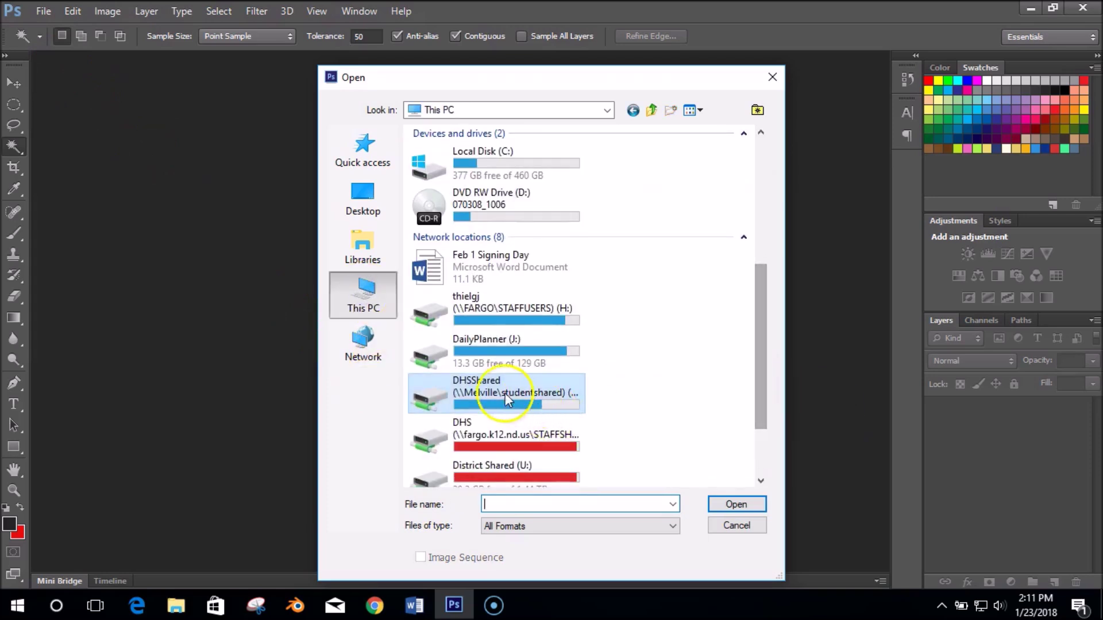
pyautogui.doubleClick(484, 395)
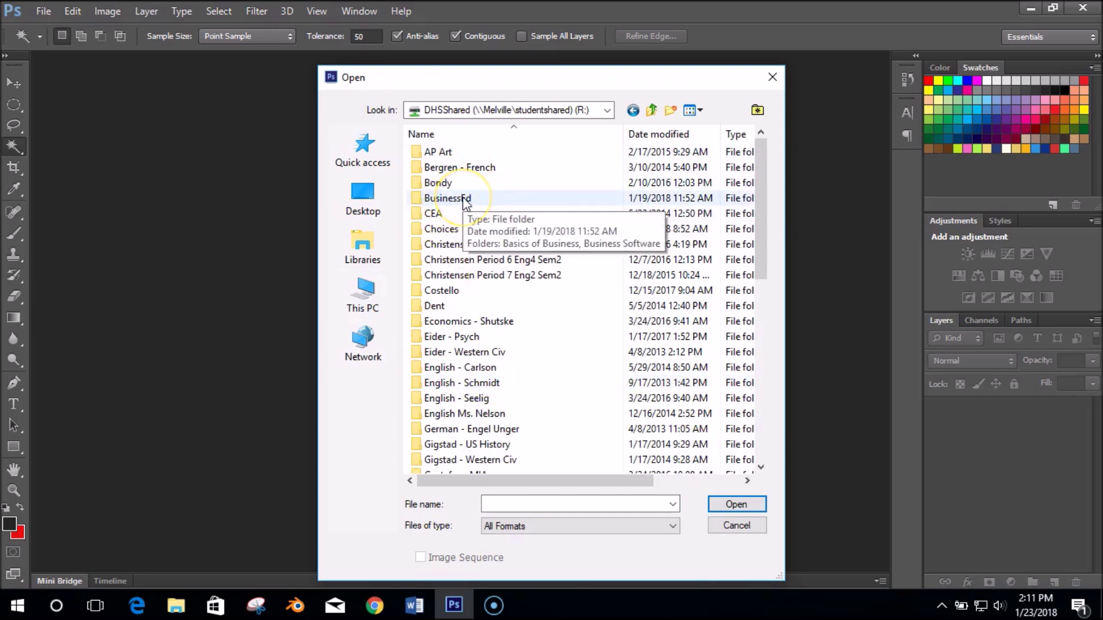
pyautogui.doubleClick(464, 200)
pyautogui.doubleClick(453, 185)
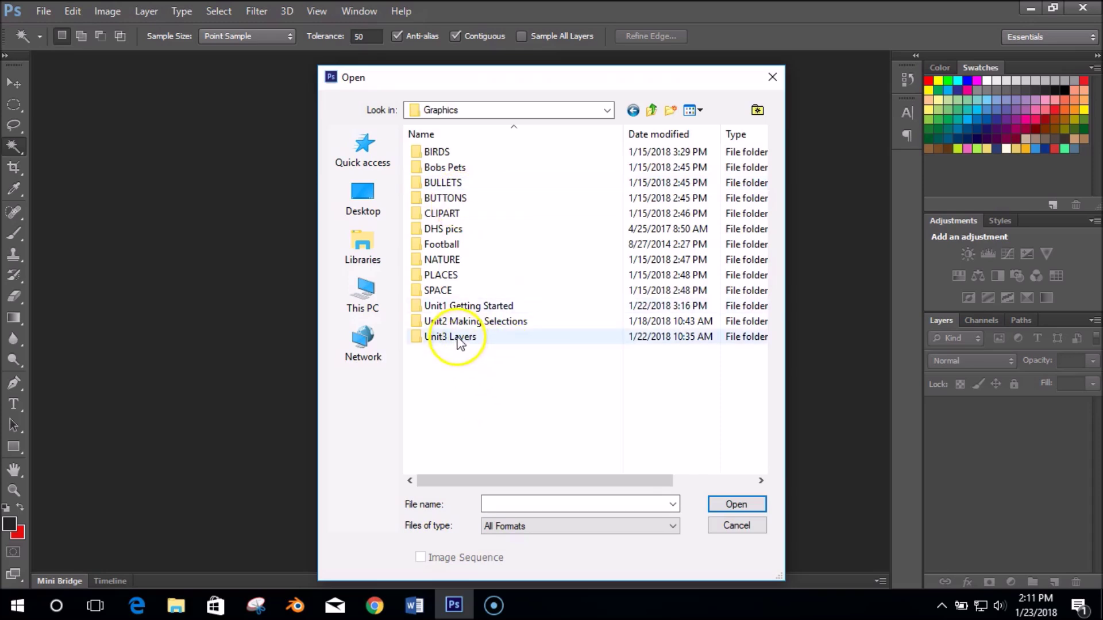
pyautogui.doubleClick(460, 339)
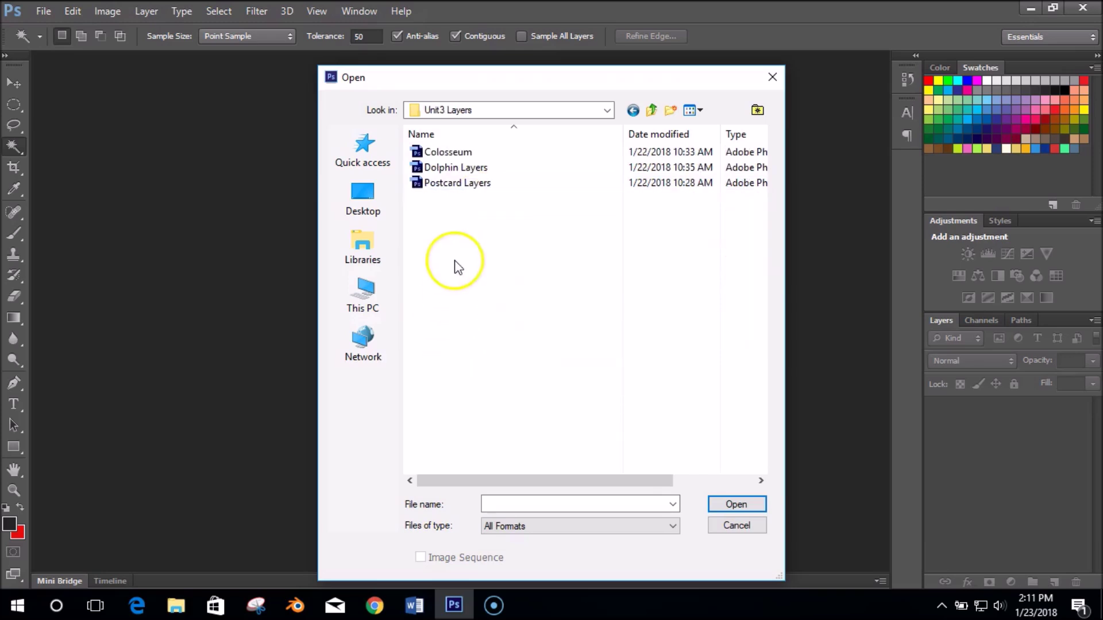
pyautogui.doubleClick(444, 184)
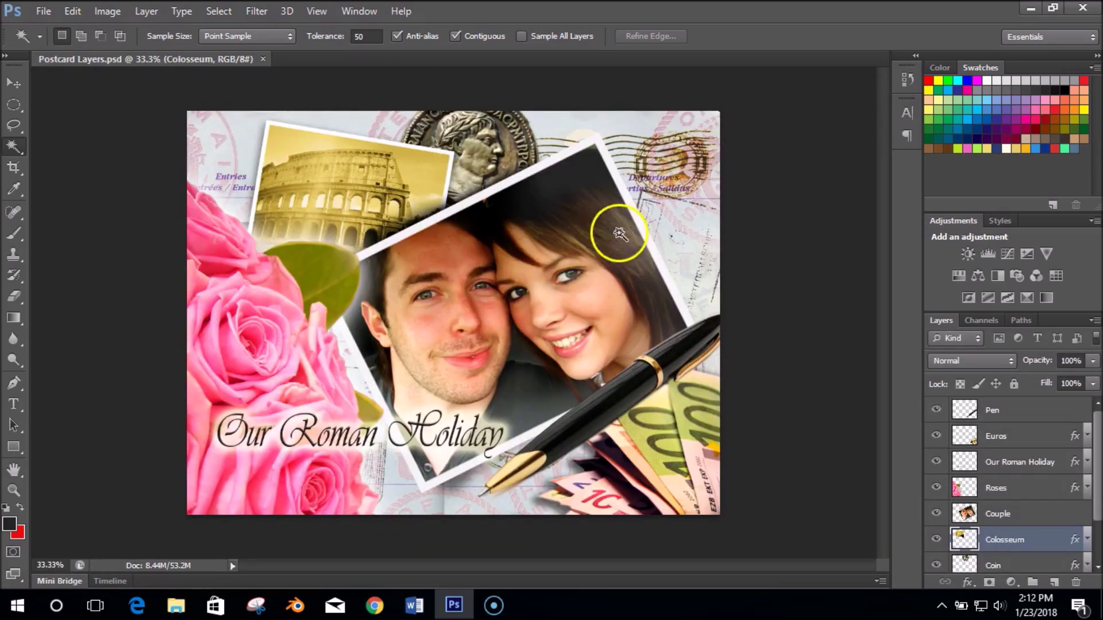
# - Hide and show the Pen, Euros, Our Roman Holiday, Roses and Couple layers one by one to examine their contents
pyautogui.moveTo(1097, 417)
pyautogui.mouseDown()
pyautogui.moveTo(1098, 472)
pyautogui.moveTo(1096, 409)
pyautogui.mouseUp()
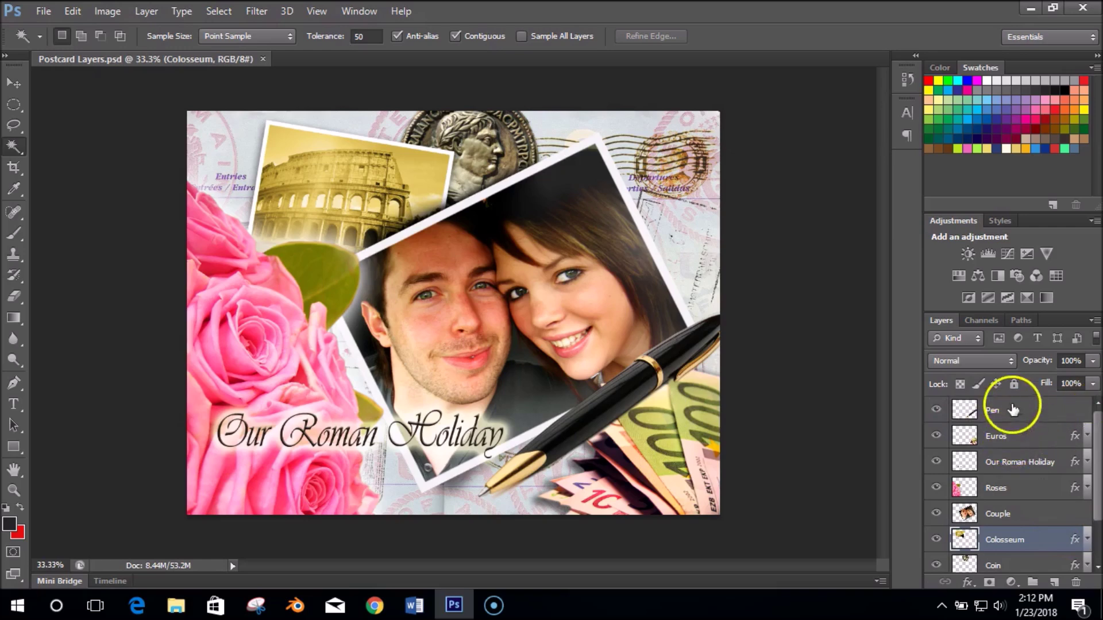
pyautogui.moveTo(1098, 435)
pyautogui.mouseDown()
pyautogui.moveTo(1093, 476)
pyautogui.moveTo(1092, 414)
pyautogui.mouseUp()
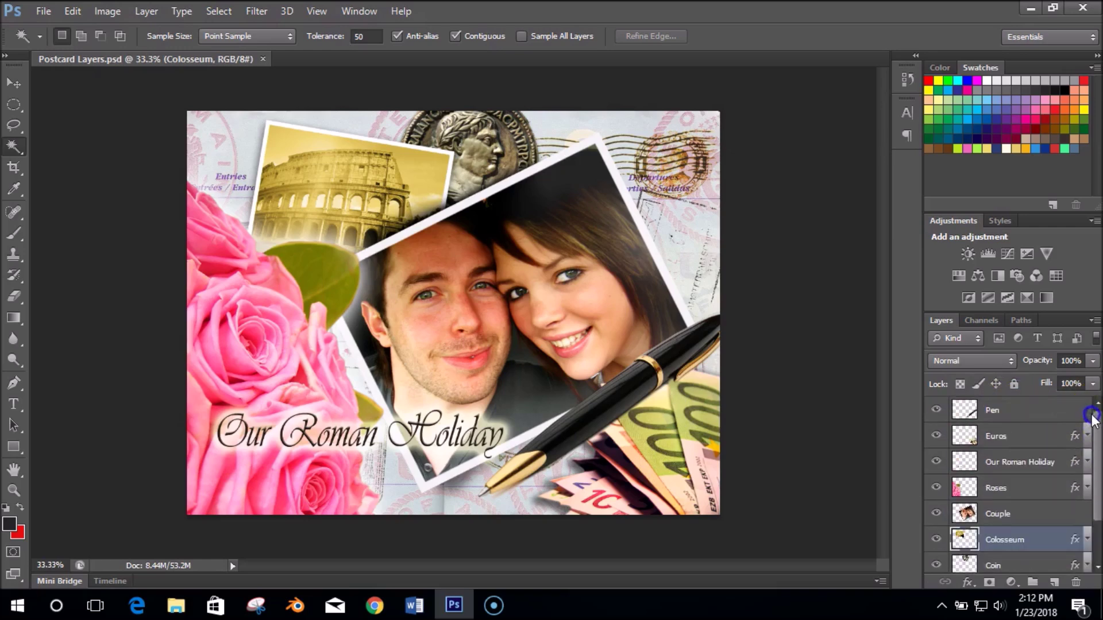
pyautogui.click(936, 411)
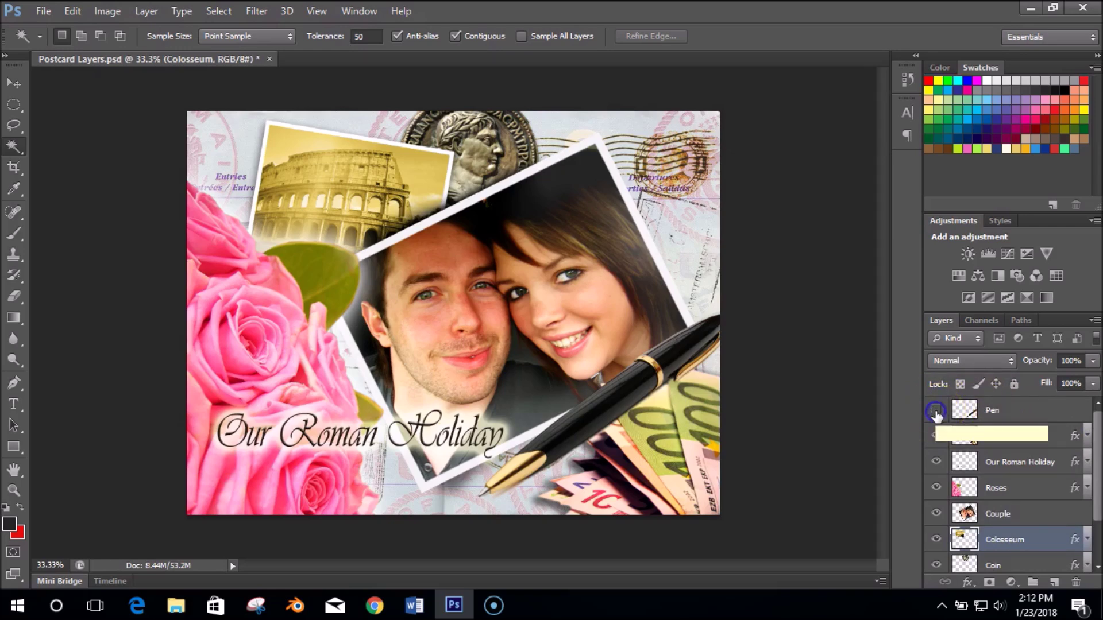
pyautogui.click(936, 411)
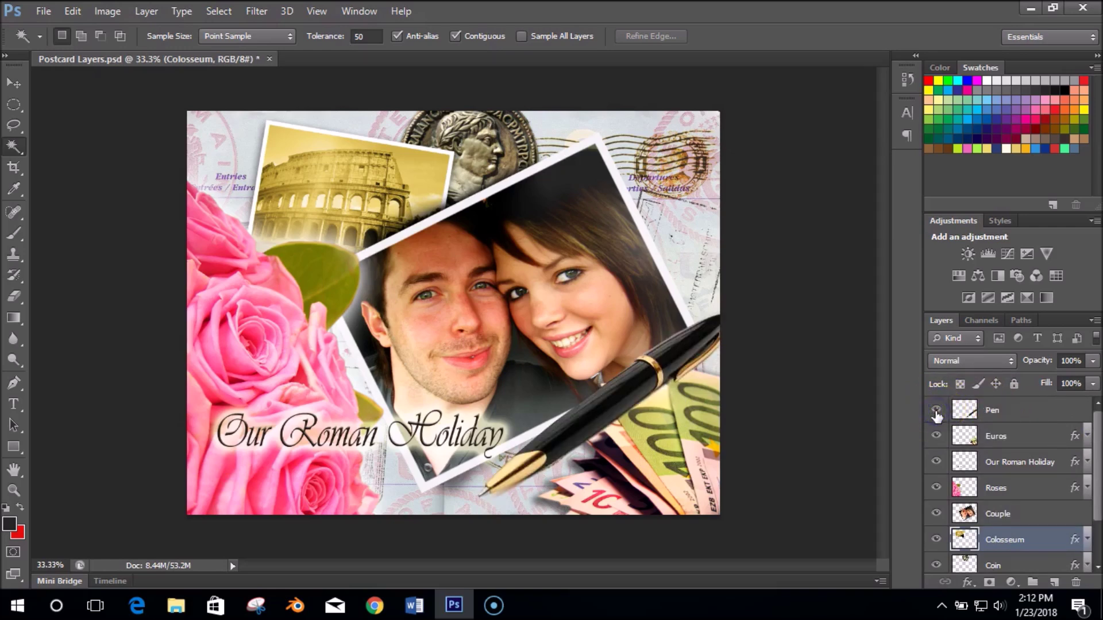
pyautogui.click(937, 437)
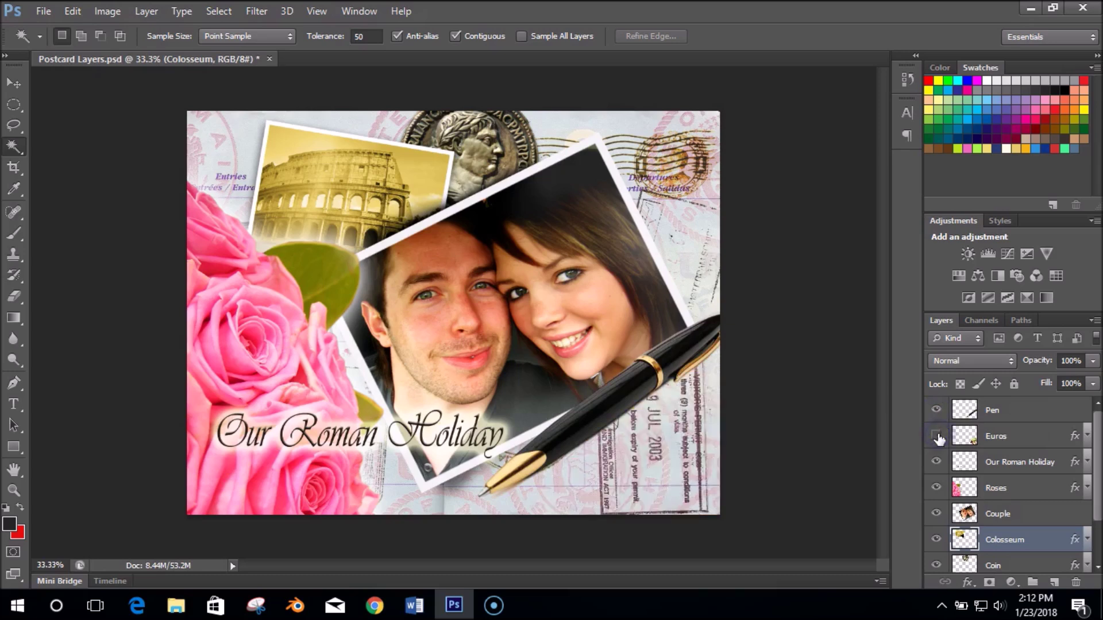
pyautogui.click(937, 436)
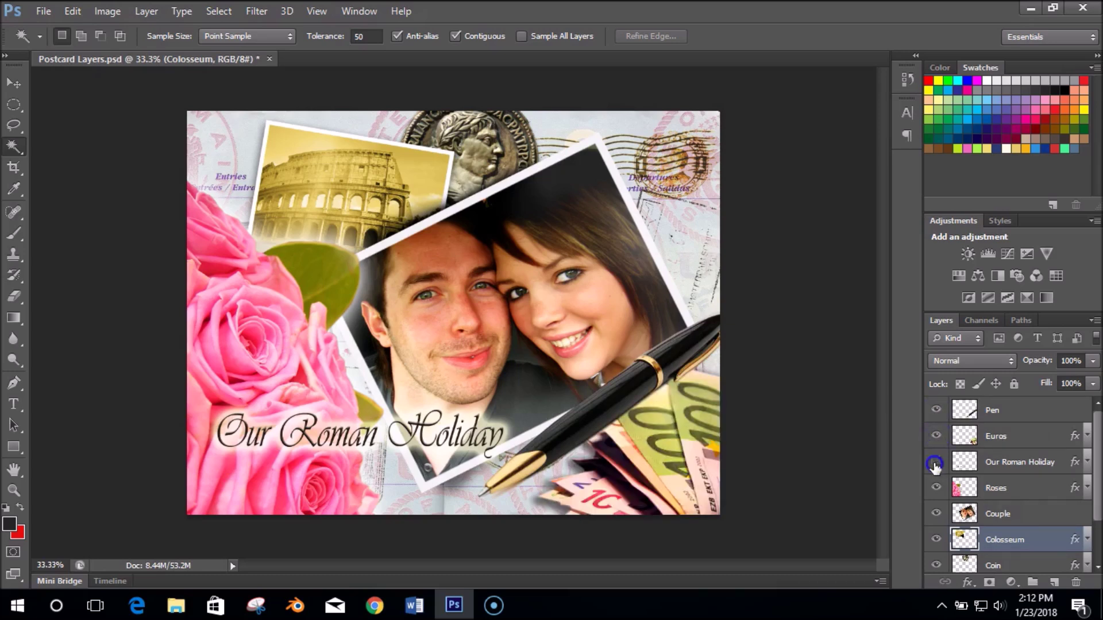
pyautogui.click(936, 462)
pyautogui.click(936, 462)
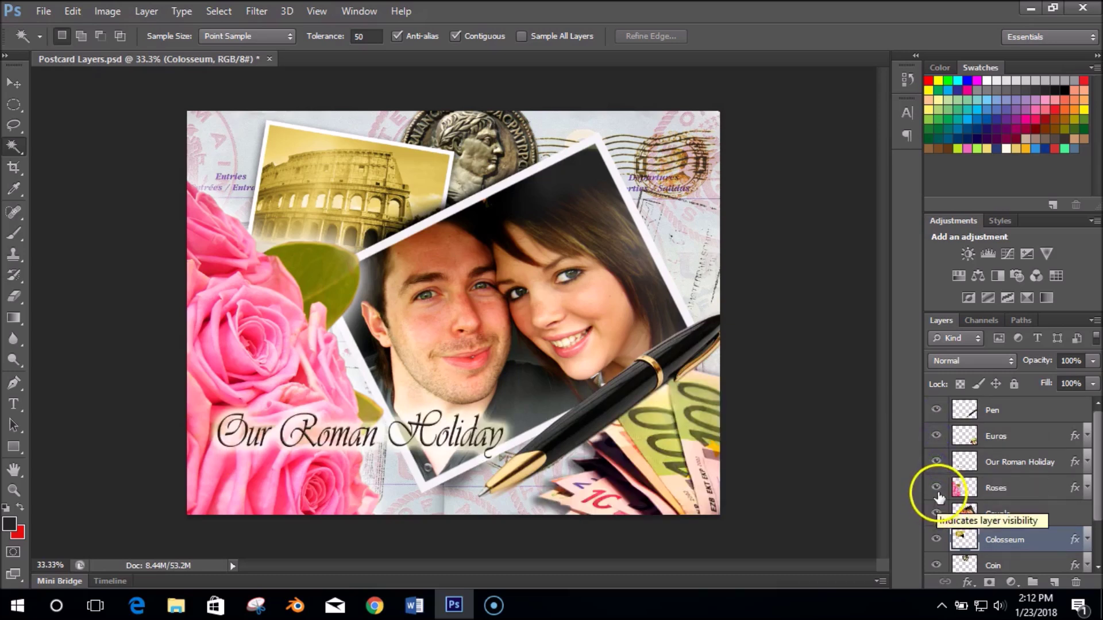
pyautogui.click(937, 488)
pyautogui.click(936, 488)
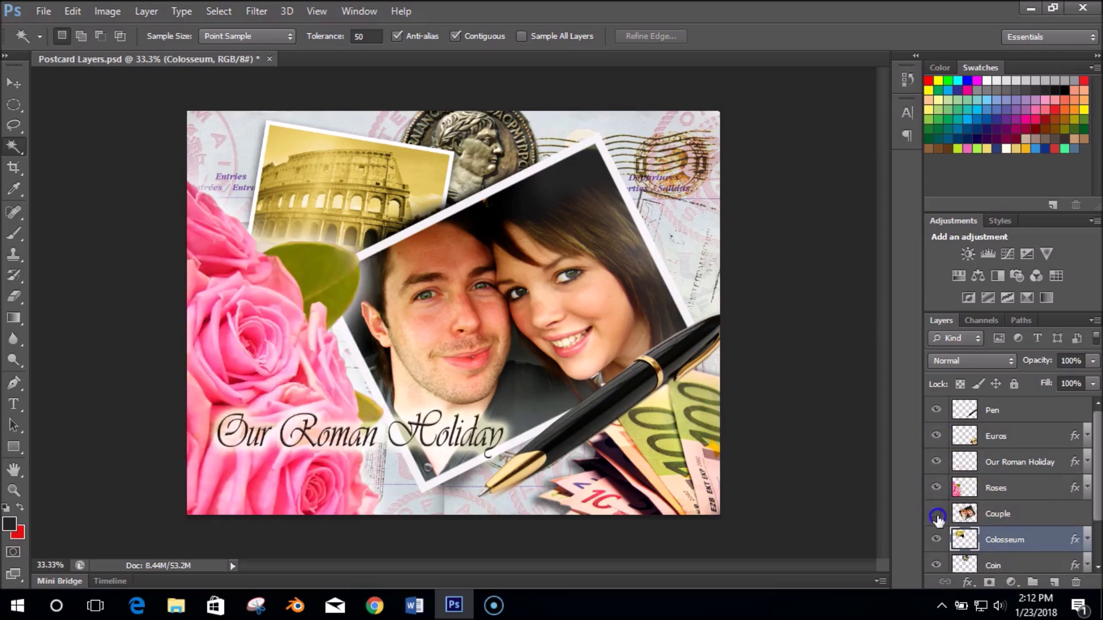
pyautogui.click(937, 514)
pyautogui.click(936, 514)
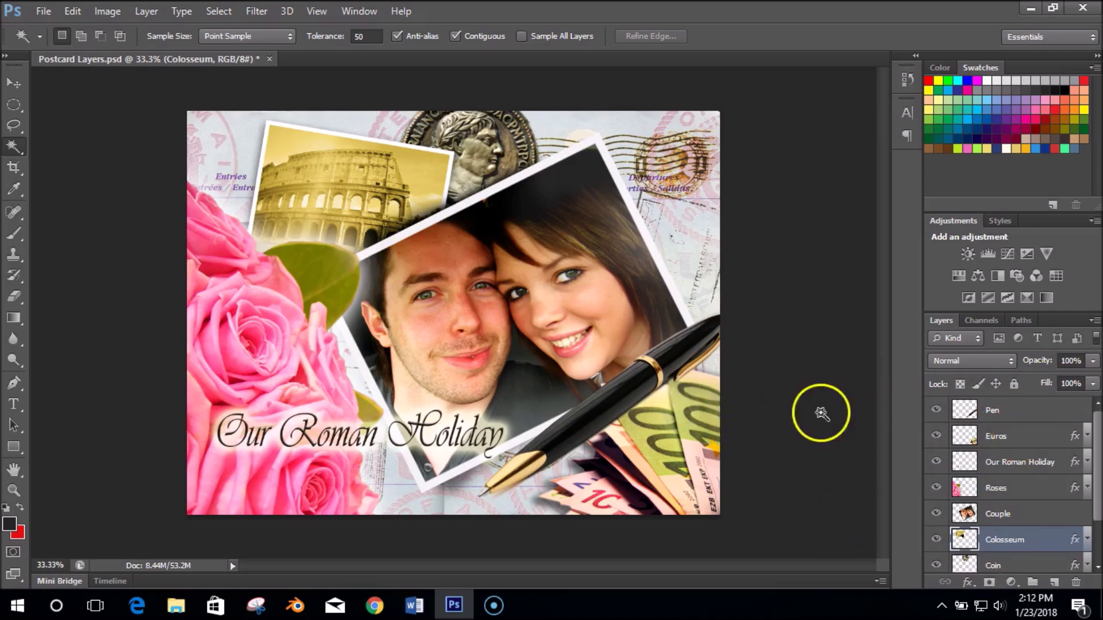
# - Move the pen image on the Pen layer slightly up and to the right with the Move tool
pyautogui.click(1027, 413)
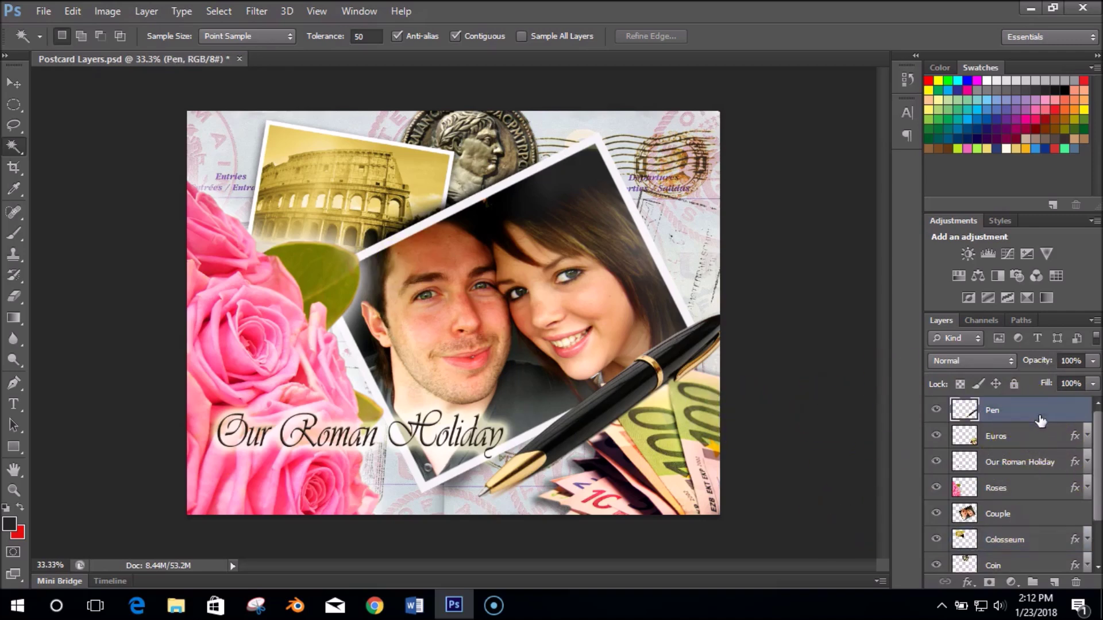
pyautogui.click(13, 84)
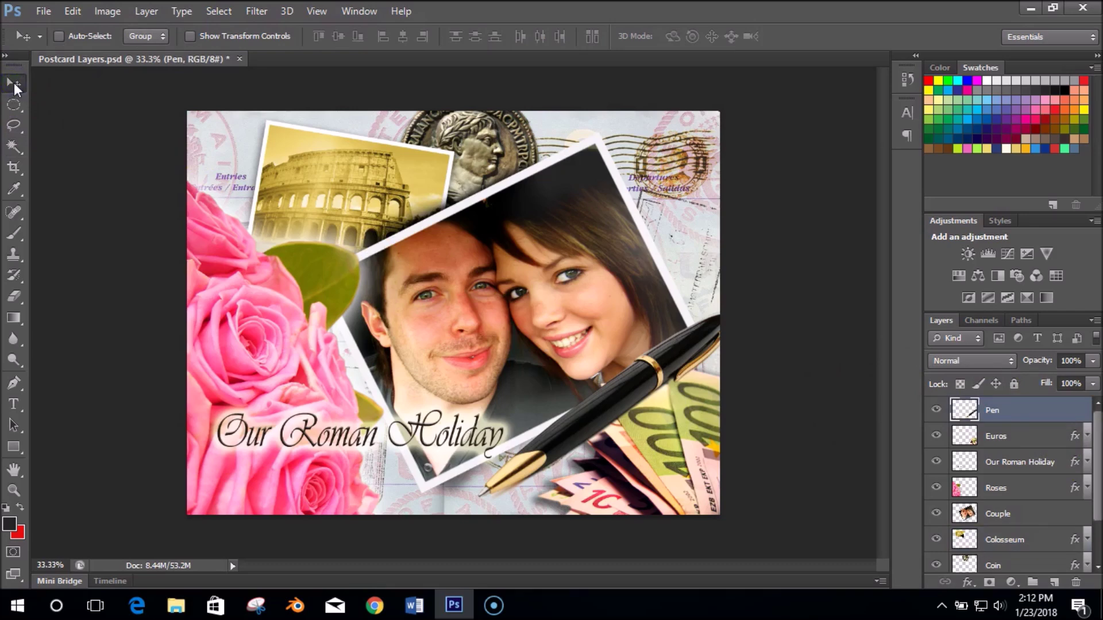
pyautogui.moveTo(639, 412); pyautogui.dragTo(675, 358)
# - Move the photo on the Couple layer slightly down and to the left
pyautogui.moveTo(1095, 458); pyautogui.dragTo(1096, 498)
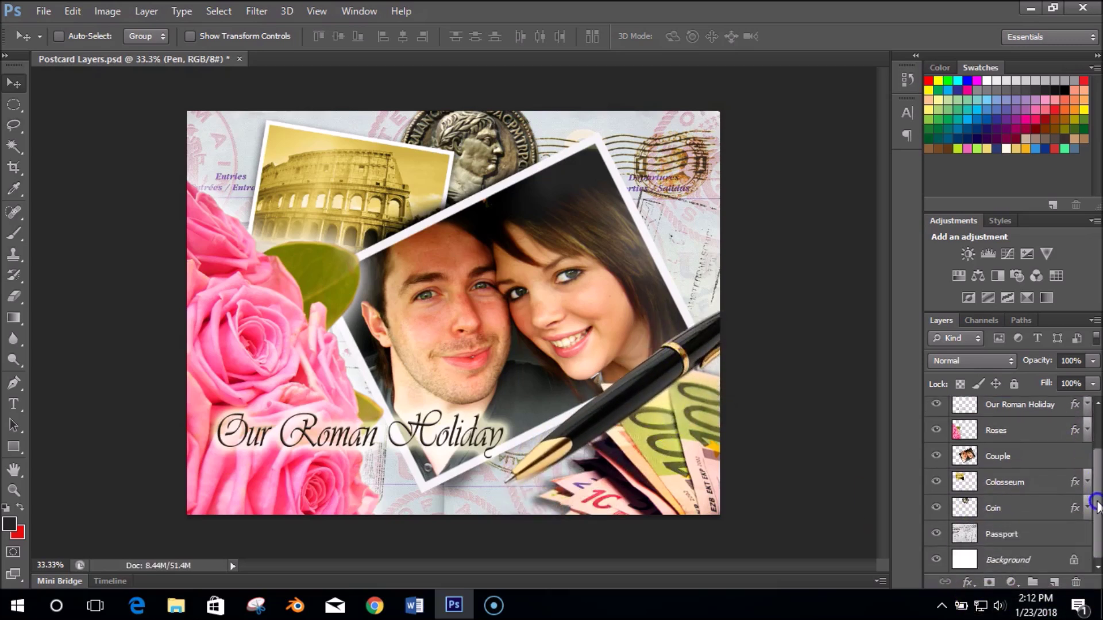
pyautogui.click(996, 508)
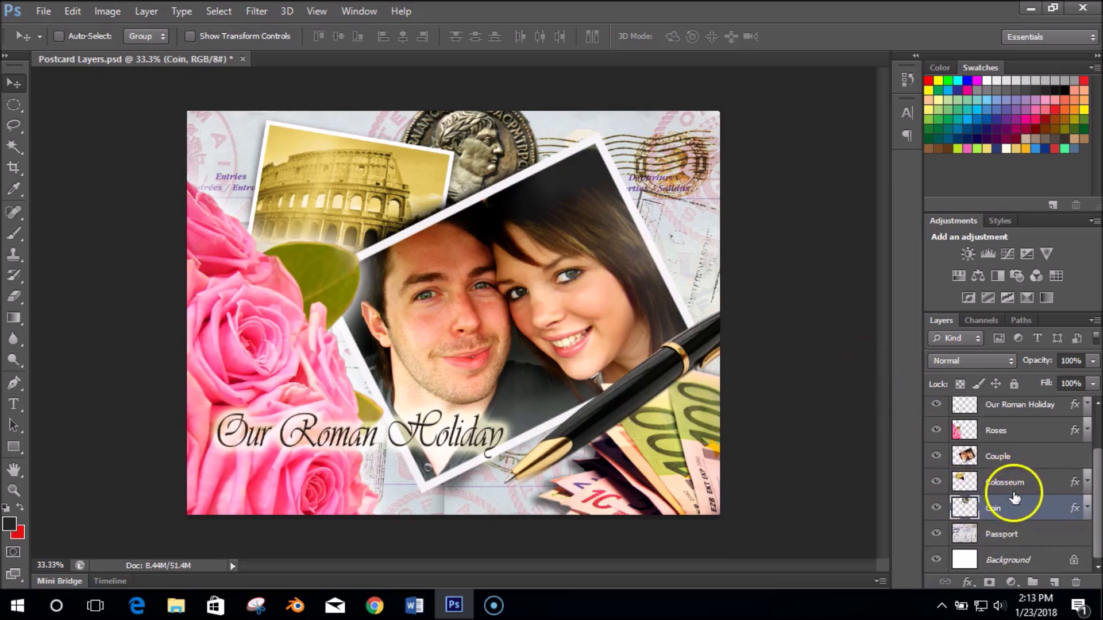
pyautogui.click(1015, 456)
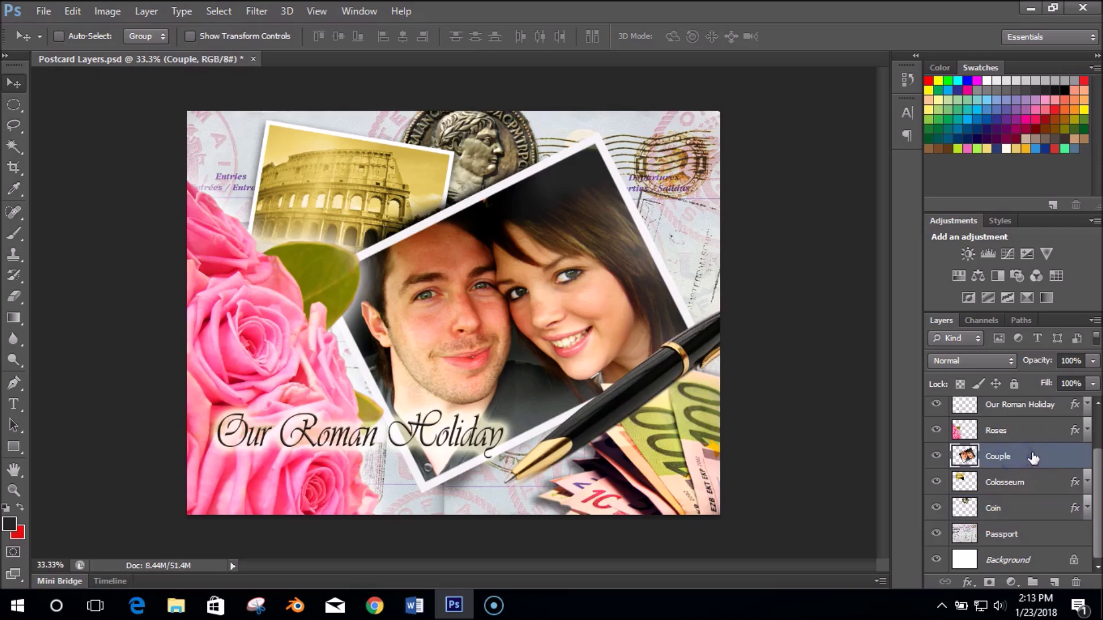
pyautogui.moveTo(583, 307); pyautogui.dragTo(529, 320)
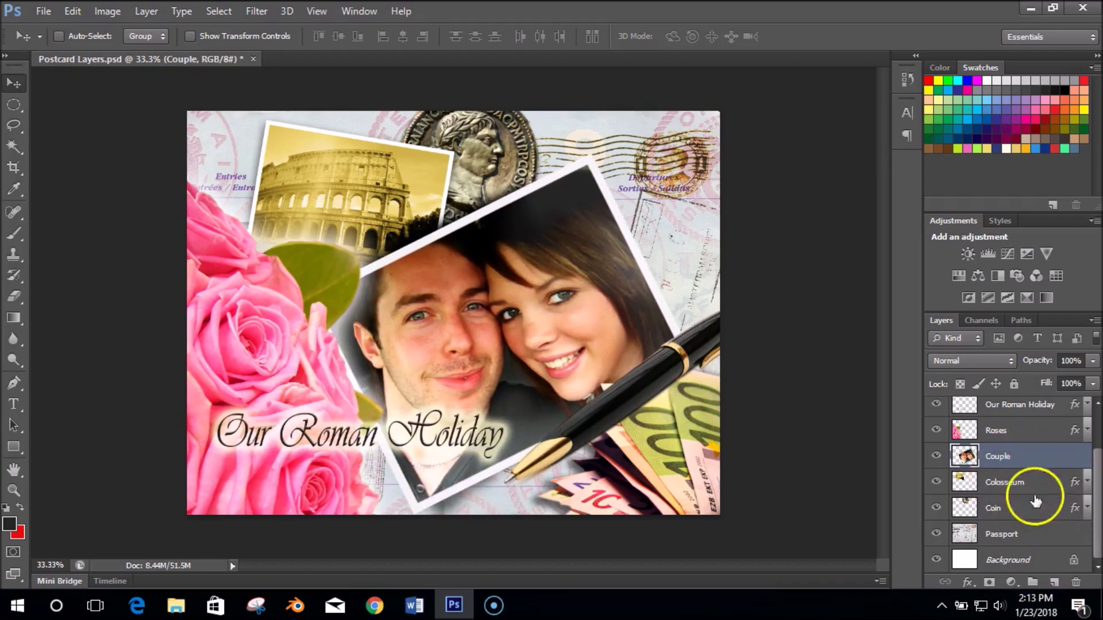
# - Place the Pen layer directly below the Colosseum layer and shift the pen image slightly to the right
pyautogui.moveTo(1098, 499); pyautogui.dragTo(1091, 425)
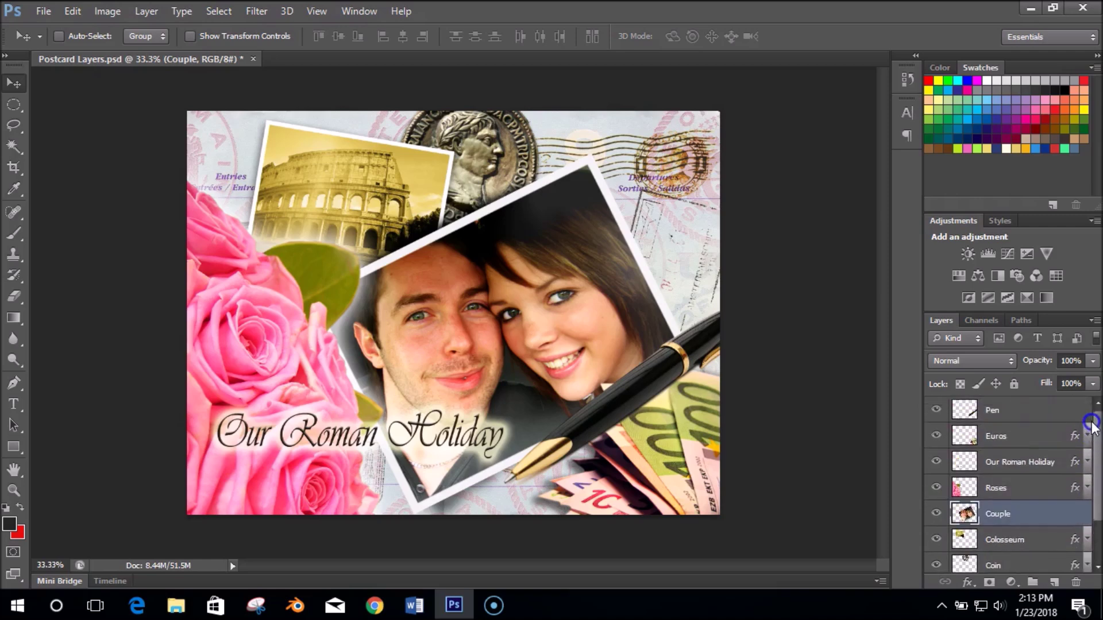
pyautogui.click(1015, 411)
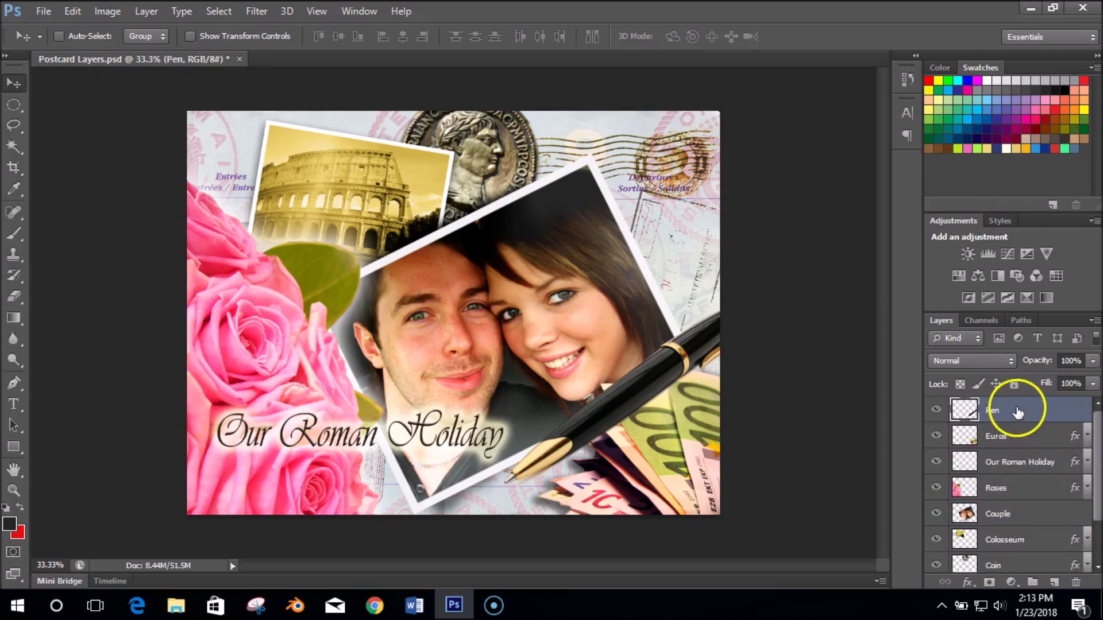
pyautogui.moveTo(1017, 412); pyautogui.dragTo(1019, 552)
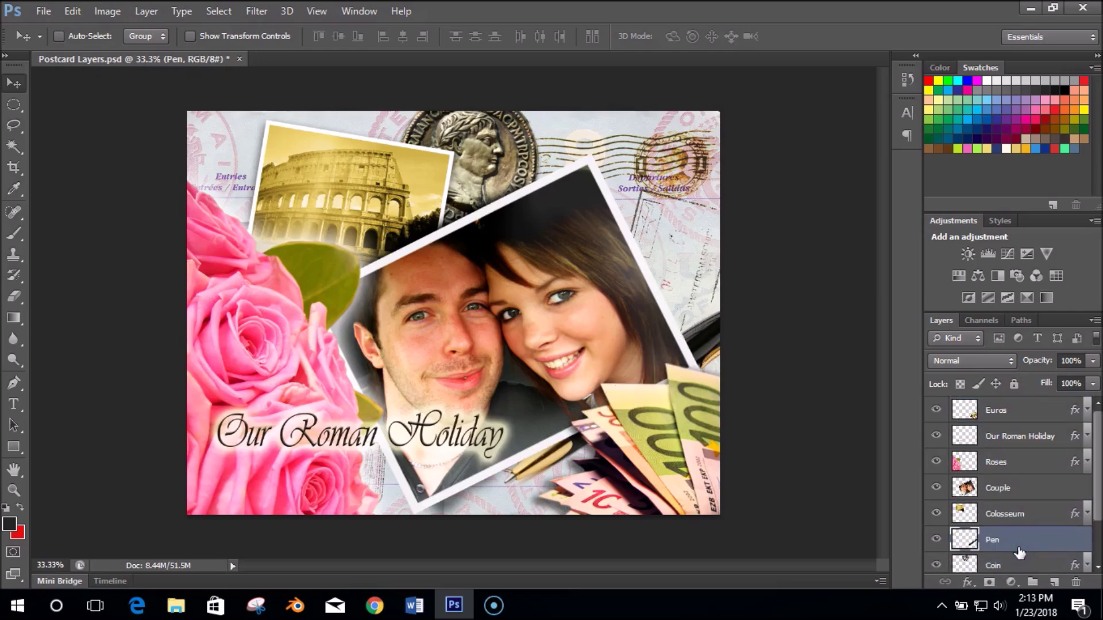
pyautogui.moveTo(715, 344); pyautogui.dragTo(744, 345)
# - Restore the Pen layer to the top of the stack and move the pen image down-left across the photo's lower corner
pyautogui.click(1046, 539)
pyautogui.moveTo(1046, 543); pyautogui.dragTo(1049, 404)
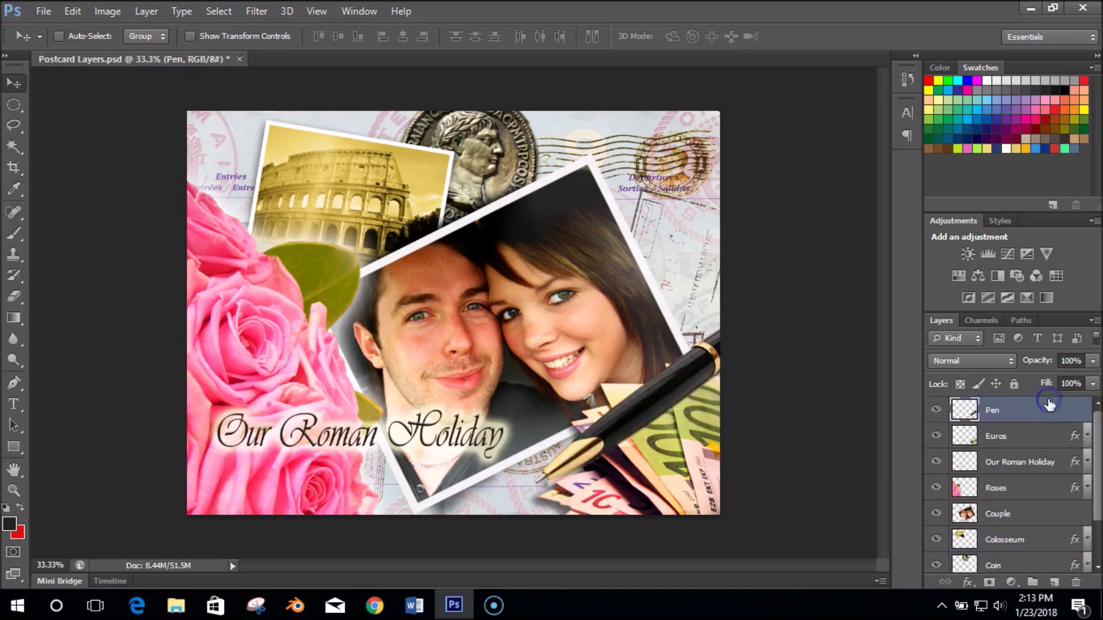
pyautogui.moveTo(692, 370); pyautogui.dragTo(649, 392)
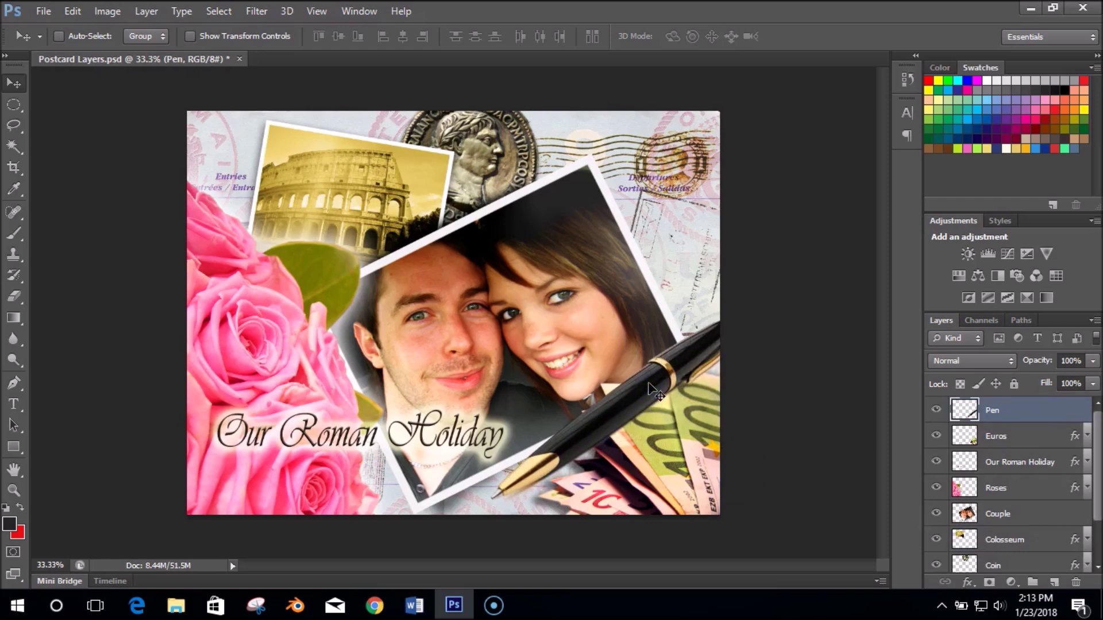
pyautogui.click(757, 402)
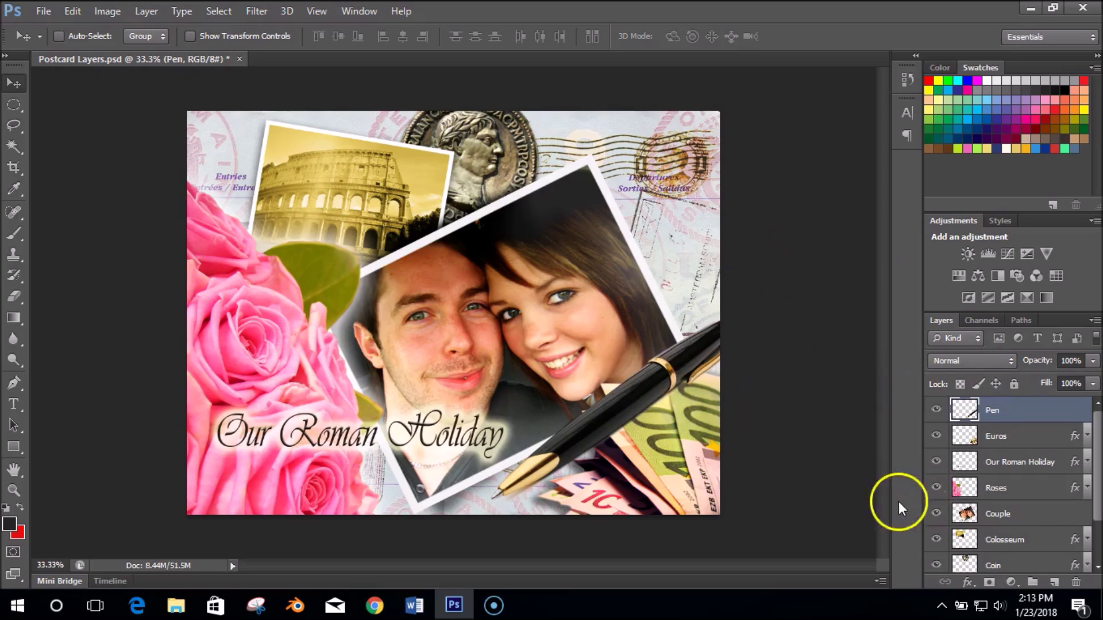
# - Switch the active layer back and forth between Couple and Roses
pyautogui.moveTo(1095, 436); pyautogui.dragTo(1071, 537)
pyautogui.moveTo(1075, 485); pyautogui.dragTo(1076, 530)
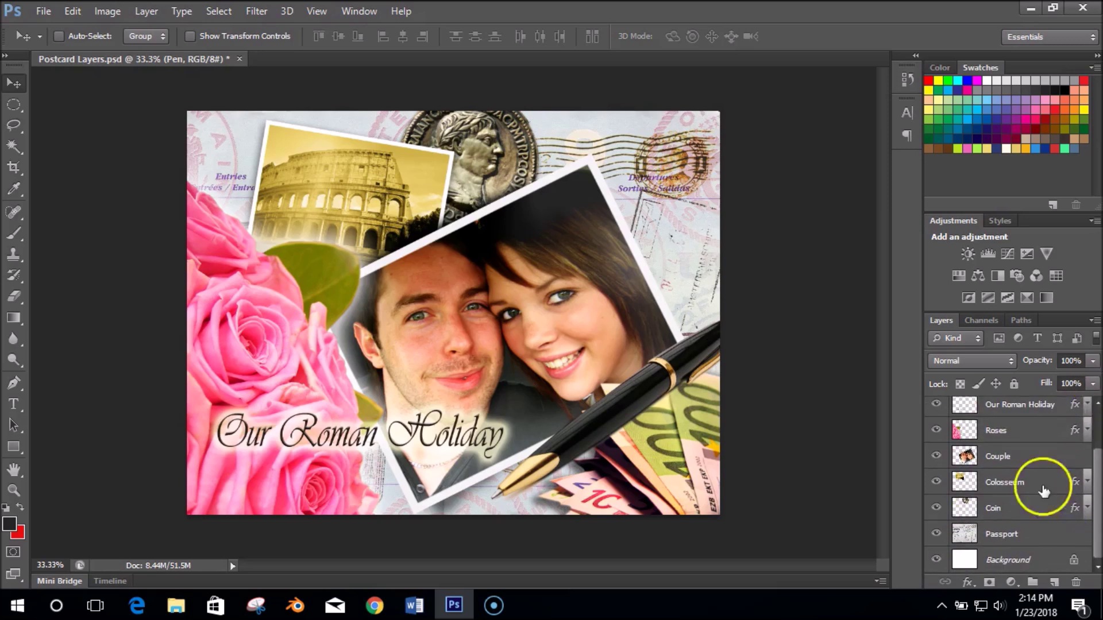
pyautogui.click(1007, 457)
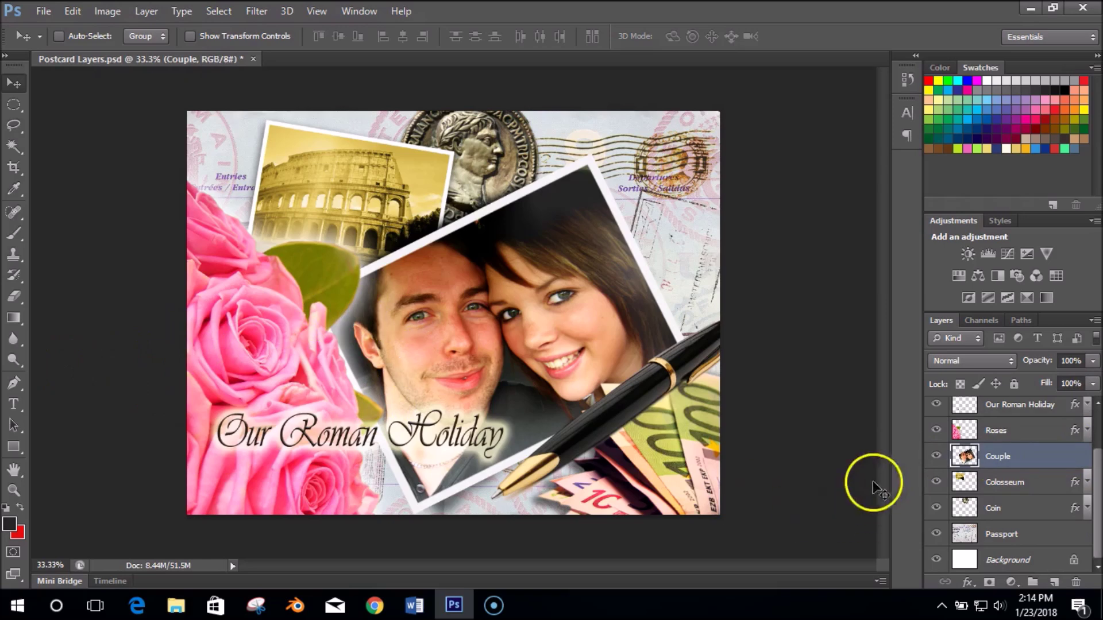
pyautogui.click(988, 431)
pyautogui.click(994, 455)
pyautogui.click(994, 431)
pyautogui.click(1002, 456)
pyautogui.click(1006, 430)
pyautogui.click(1005, 456)
pyautogui.click(1009, 431)
pyautogui.click(1013, 457)
pyautogui.click(1020, 430)
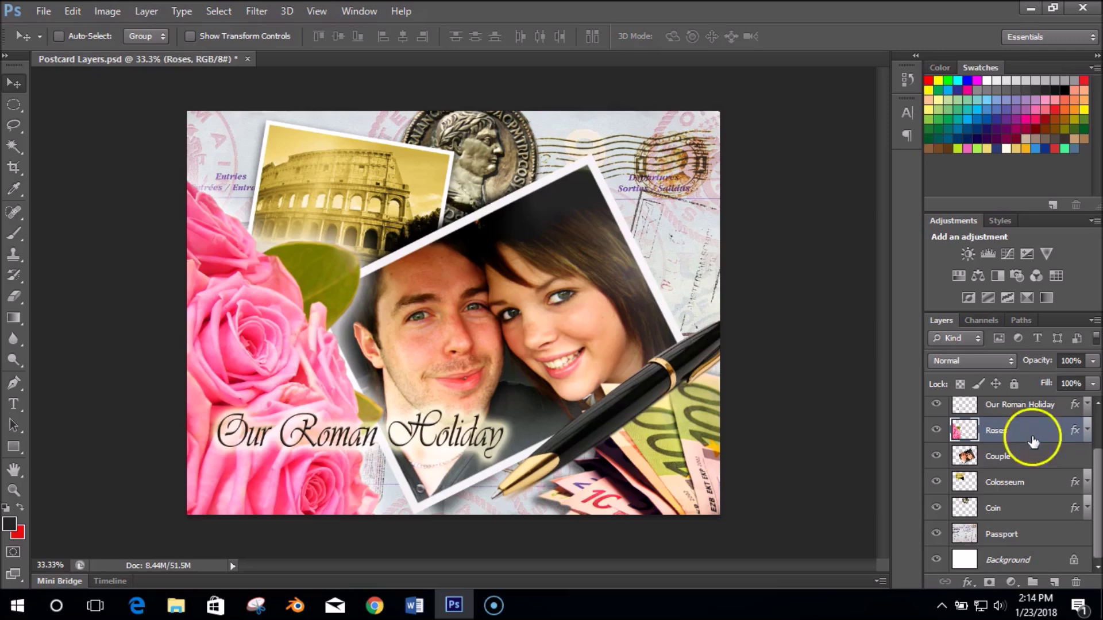
pyautogui.click(1028, 457)
pyautogui.click(1025, 435)
pyautogui.click(1024, 462)
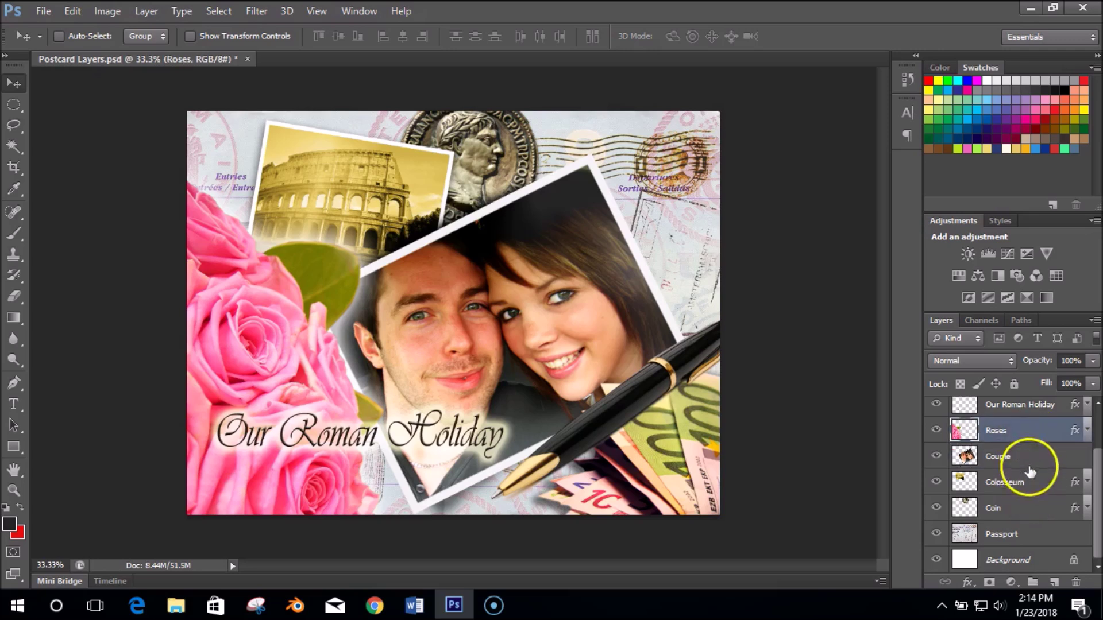
# - Merge the Roses and Couple layers into a single layer
pyautogui.click(1018, 429)
pyautogui.keyDown('shift'); pyautogui.click(1018, 457); pyautogui.keyUp('shift')
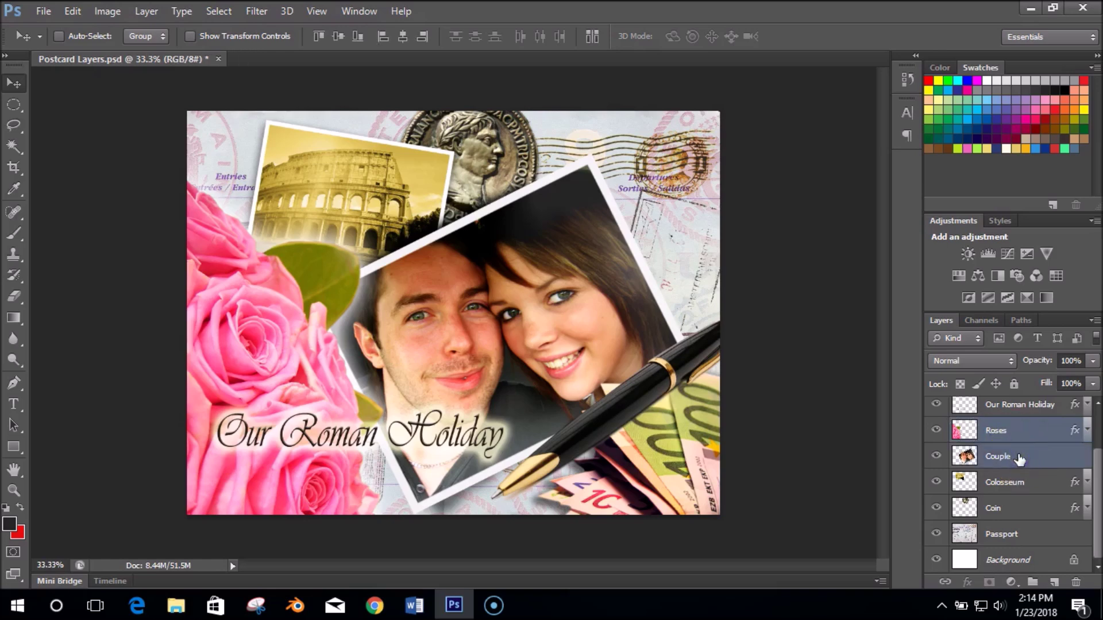
pyautogui.rightClick(1018, 457)
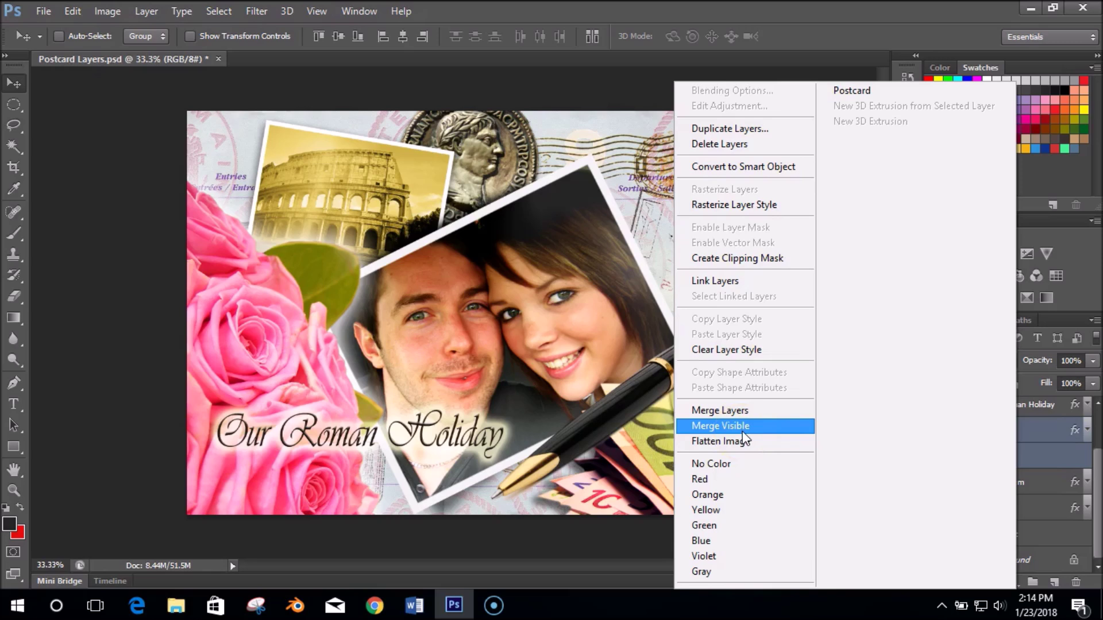
pyautogui.click(725, 417)
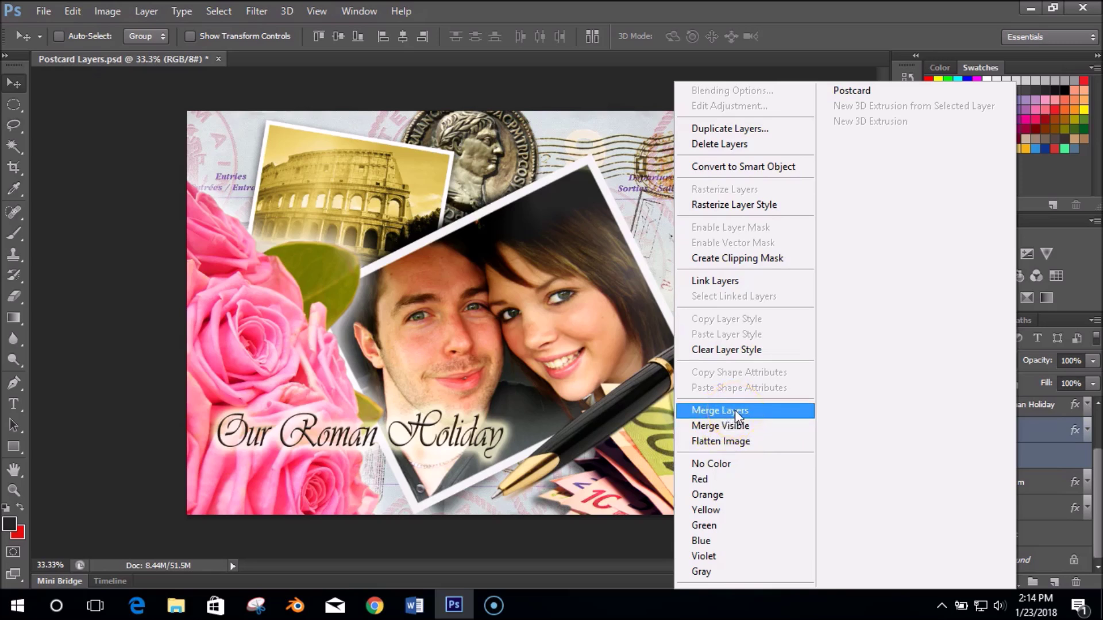
pyautogui.click(735, 409)
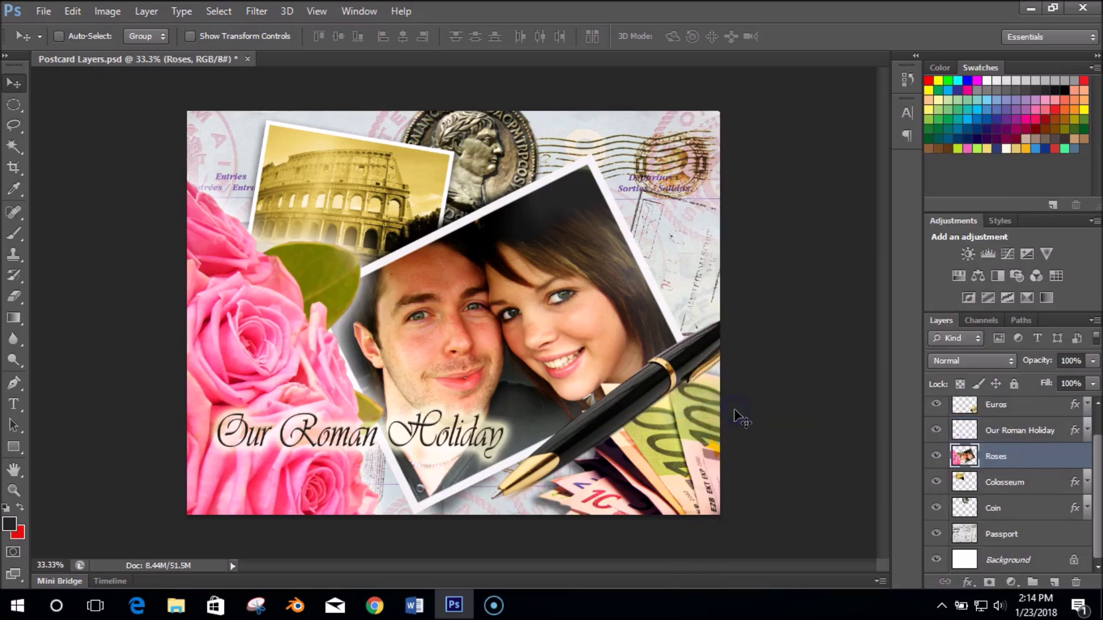
# - Rename the merged layer "Couple and Roses" and keep it as the active layer
pyautogui.click(1008, 462)
pyautogui.doubleClick(998, 458)
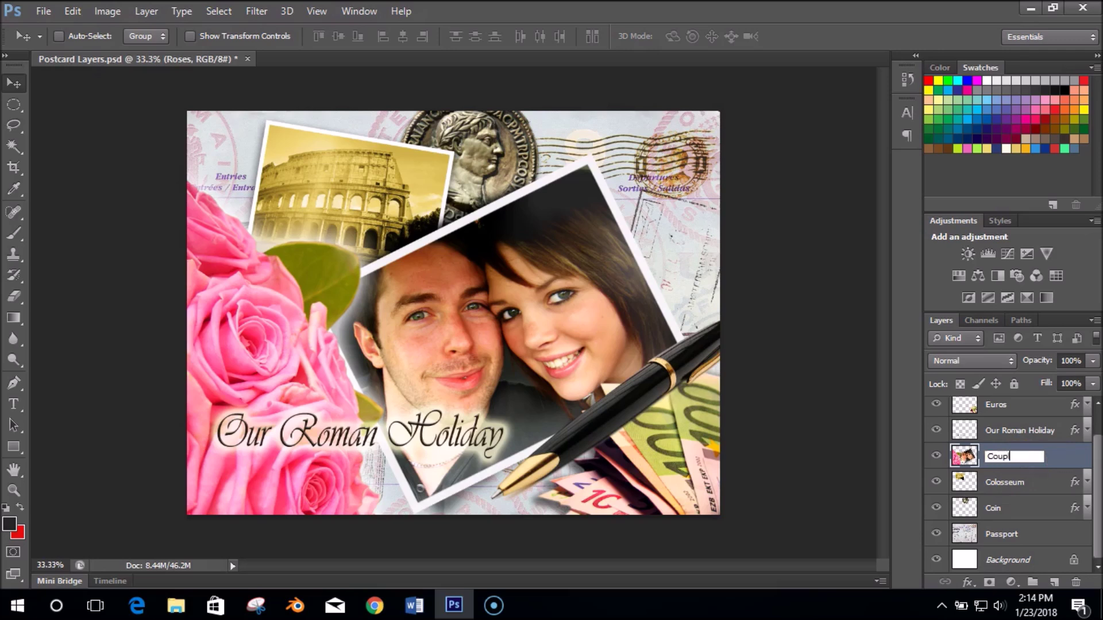
pyautogui.click(1020, 478)
pyautogui.click(1024, 458)
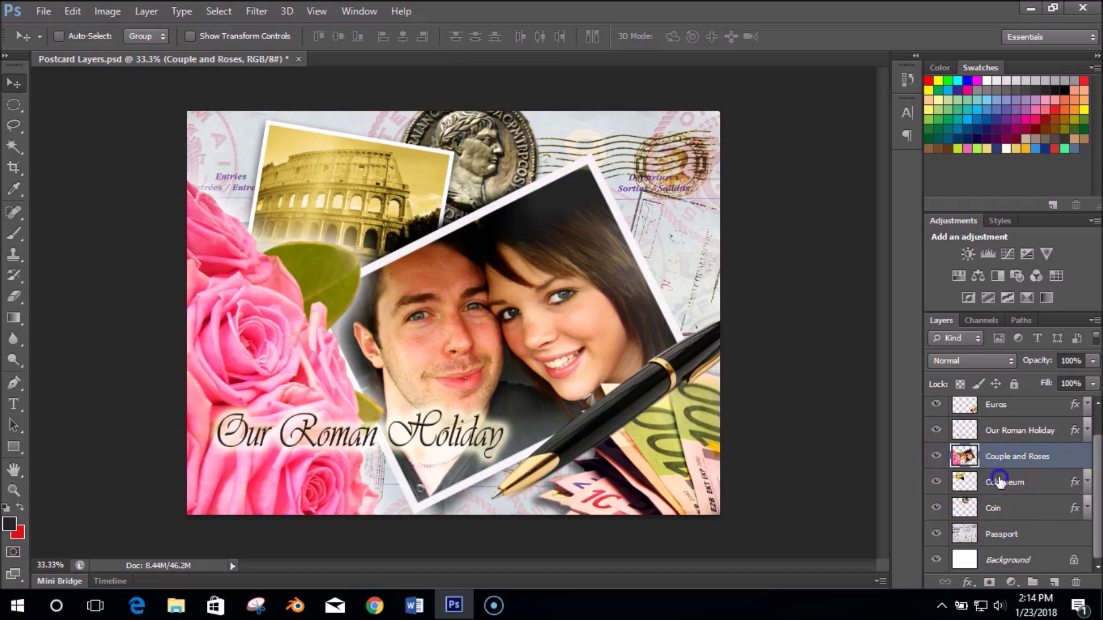
pyautogui.click(999, 483)
pyautogui.click(1003, 457)
# - Select the Passport layer and toggle its visibility off and on to compare the postcard background
pyautogui.click(1097, 405)
pyautogui.moveTo(1097, 428); pyautogui.dragTo(1099, 474)
pyautogui.click(1002, 534)
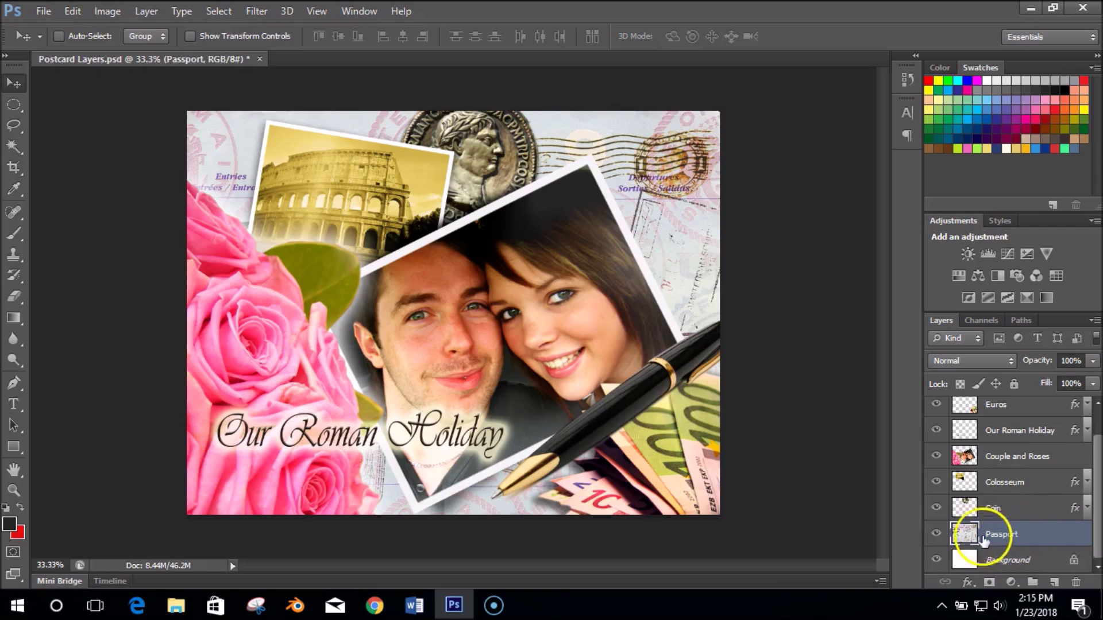
pyautogui.click(936, 535)
pyautogui.click(936, 535)
pyautogui.click(936, 535)
pyautogui.click(936, 534)
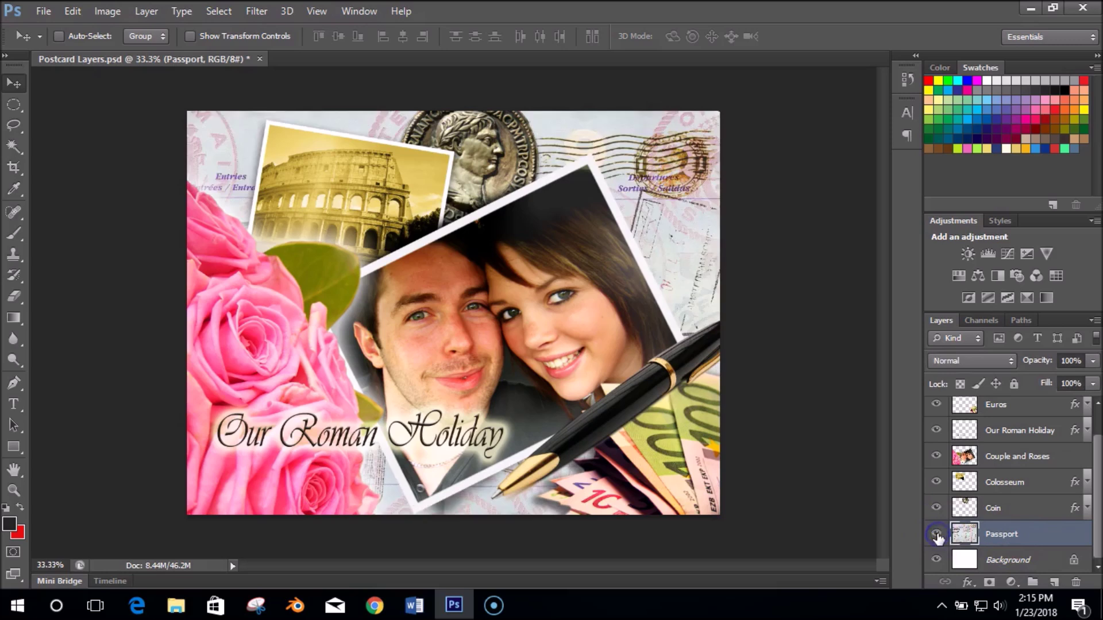
pyautogui.click(937, 535)
pyautogui.click(937, 535)
# - Reduce the Passport layer's opacity to 49%, trying fainter settings along the way
pyautogui.click(1012, 537)
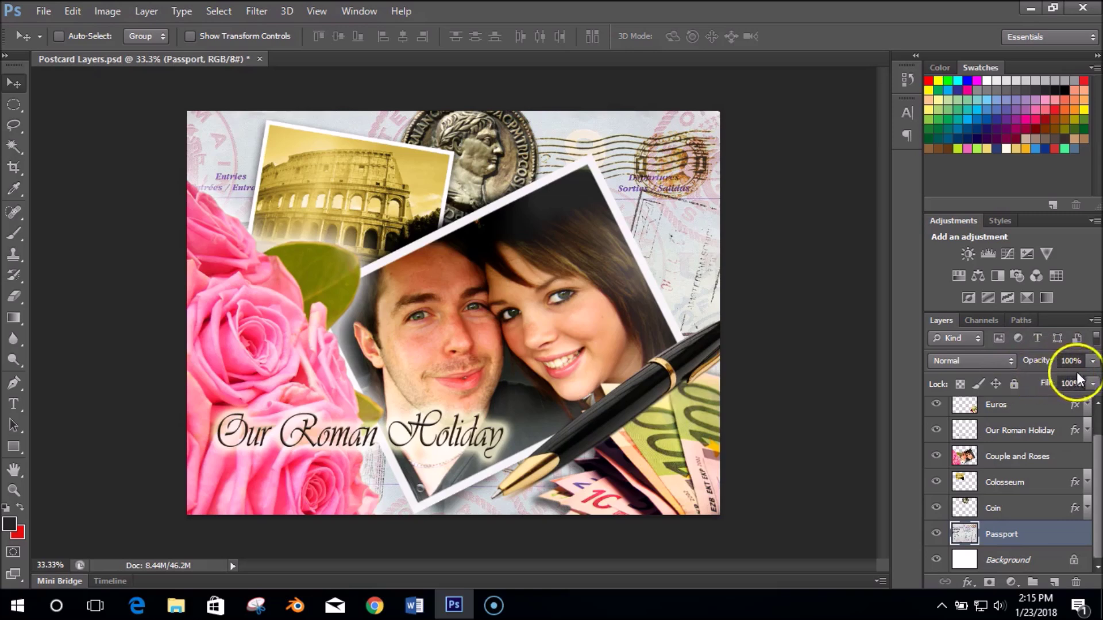
pyautogui.click(1094, 361)
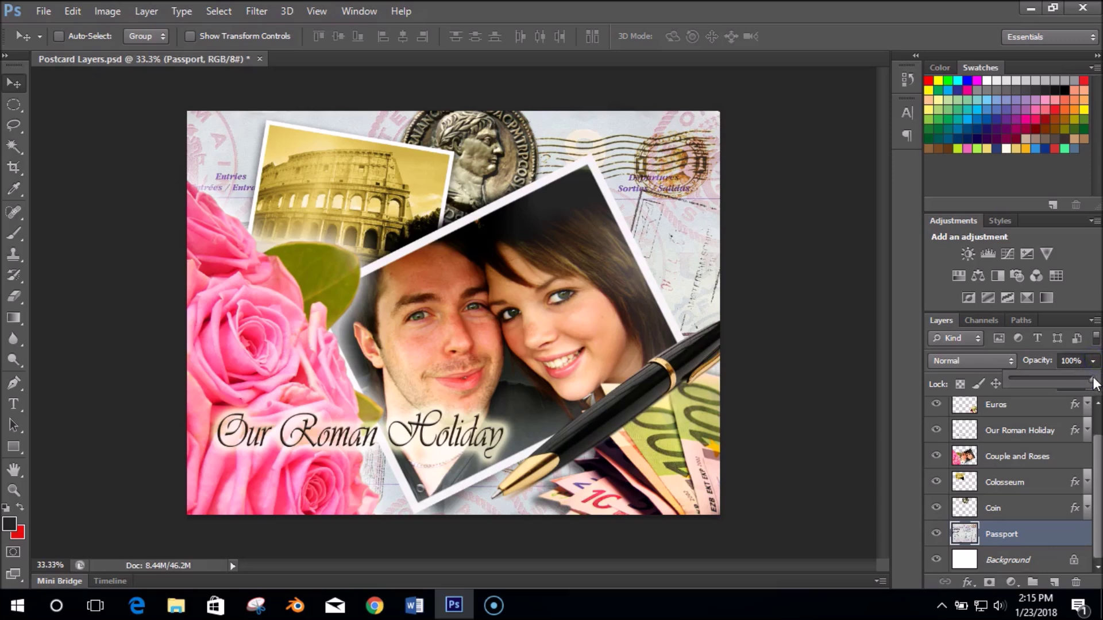
pyautogui.moveTo(1056, 377); pyautogui.dragTo(1051, 378)
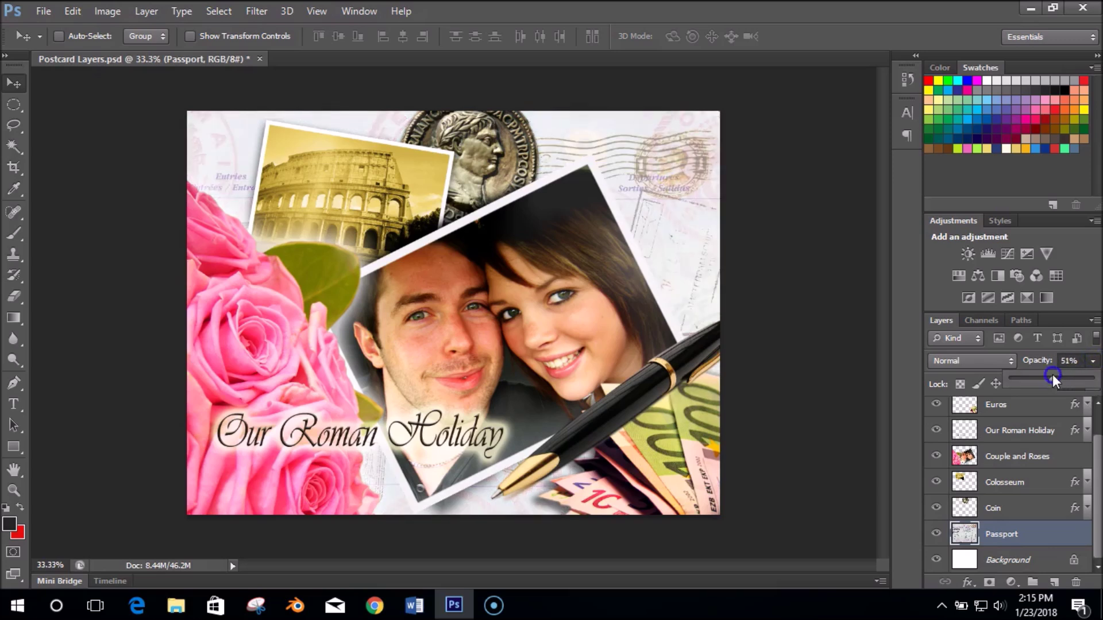
pyautogui.click(900, 374)
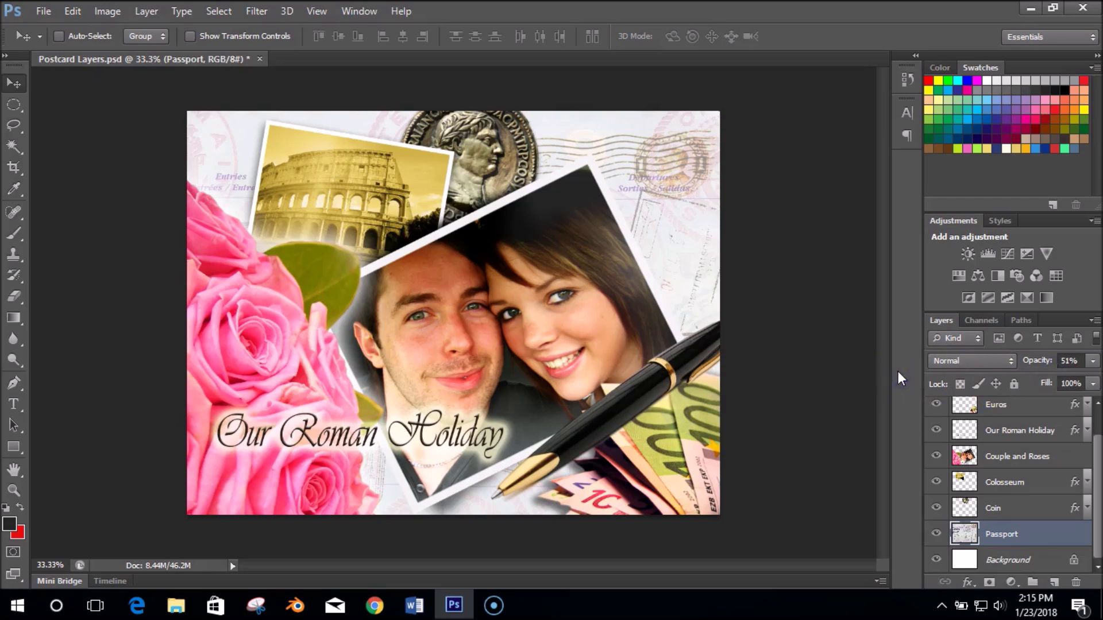
pyautogui.click(1093, 361)
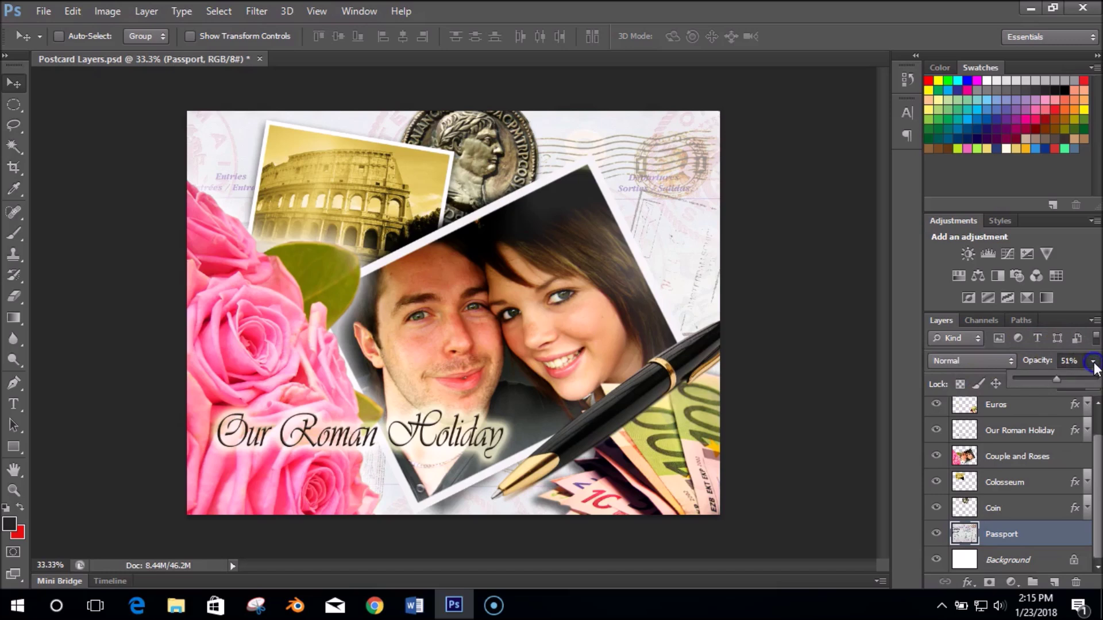
pyautogui.moveTo(1033, 378); pyautogui.dragTo(1024, 378)
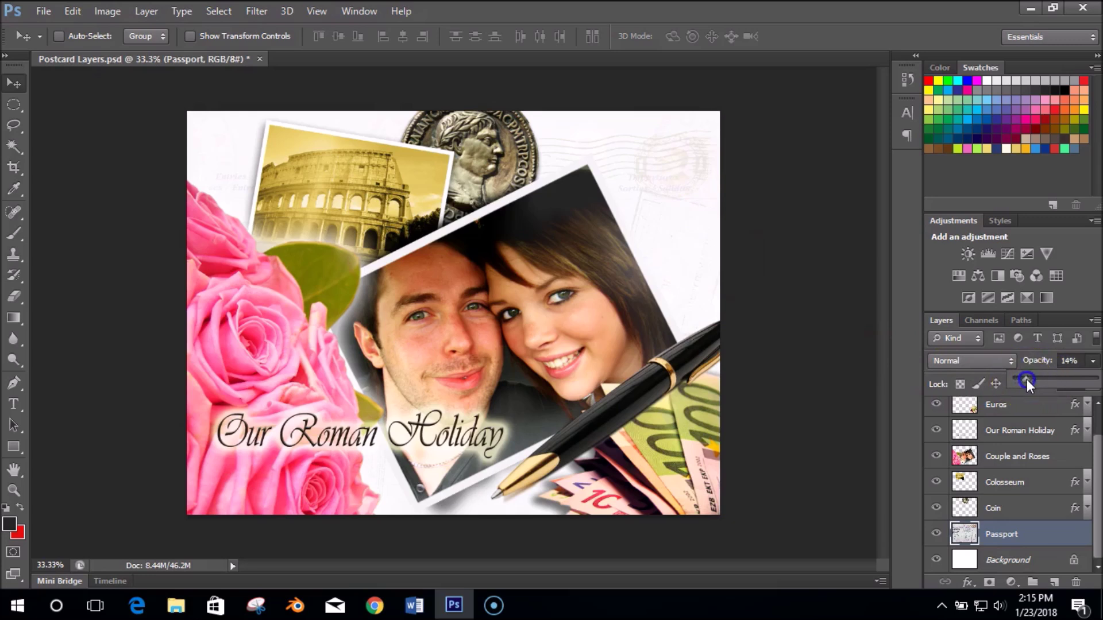
pyautogui.moveTo(1070, 379)
pyautogui.mouseDown()
pyautogui.moveTo(1086, 382)
pyautogui.moveTo(1043, 379)
pyautogui.moveTo(1054, 381)
pyautogui.mouseUp()
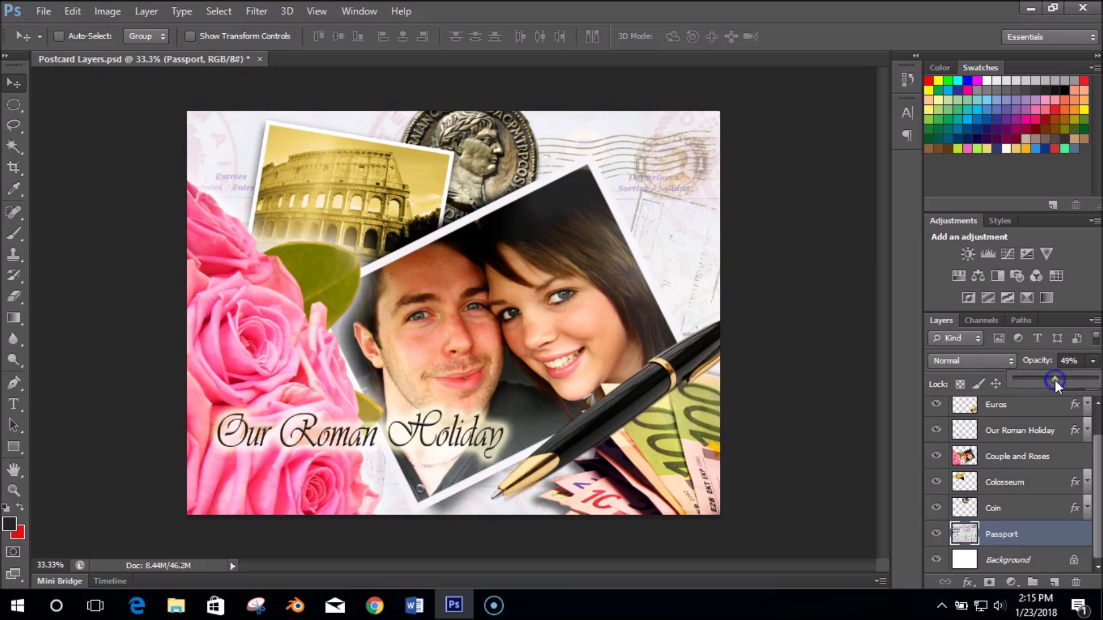
pyautogui.click(901, 397)
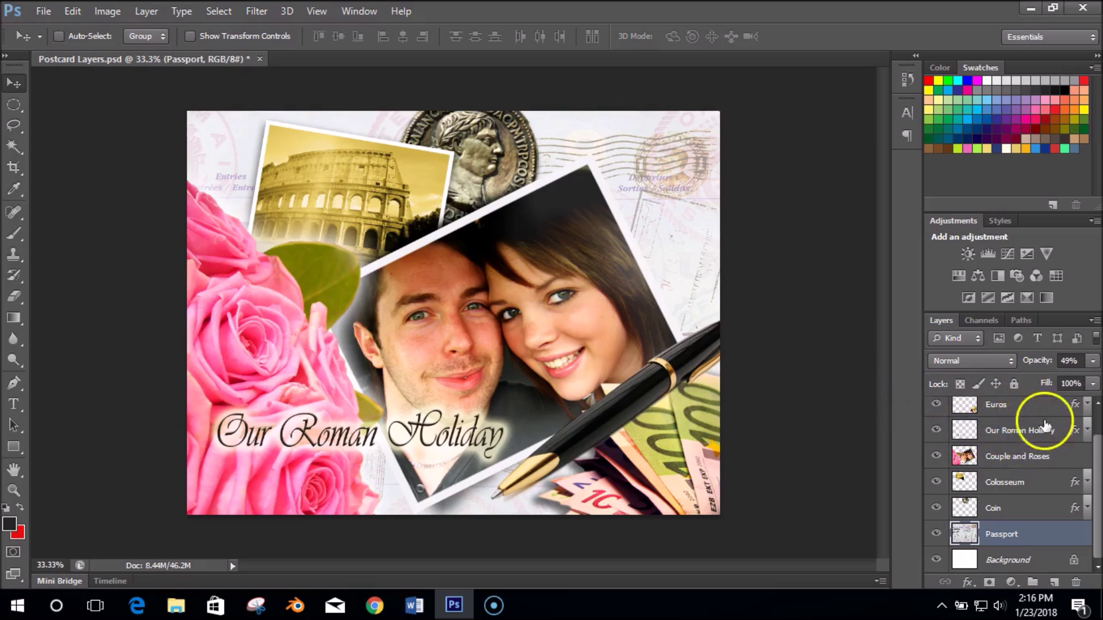
# - Try a lower opacity on the Euros layer and return it to 100%
pyautogui.click(1005, 408)
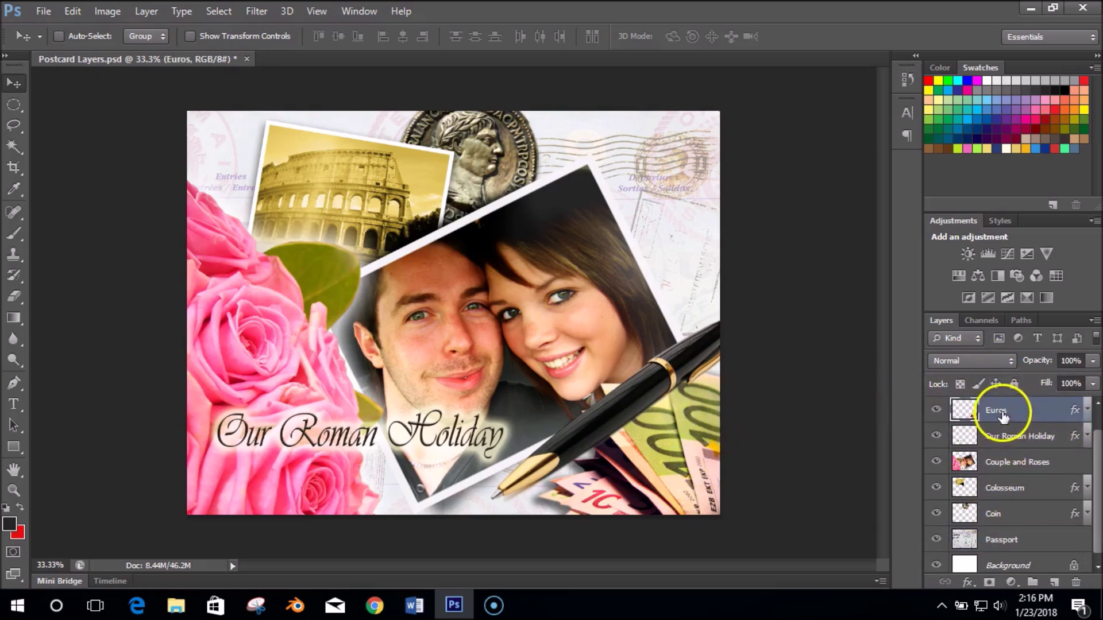
pyautogui.click(1091, 361)
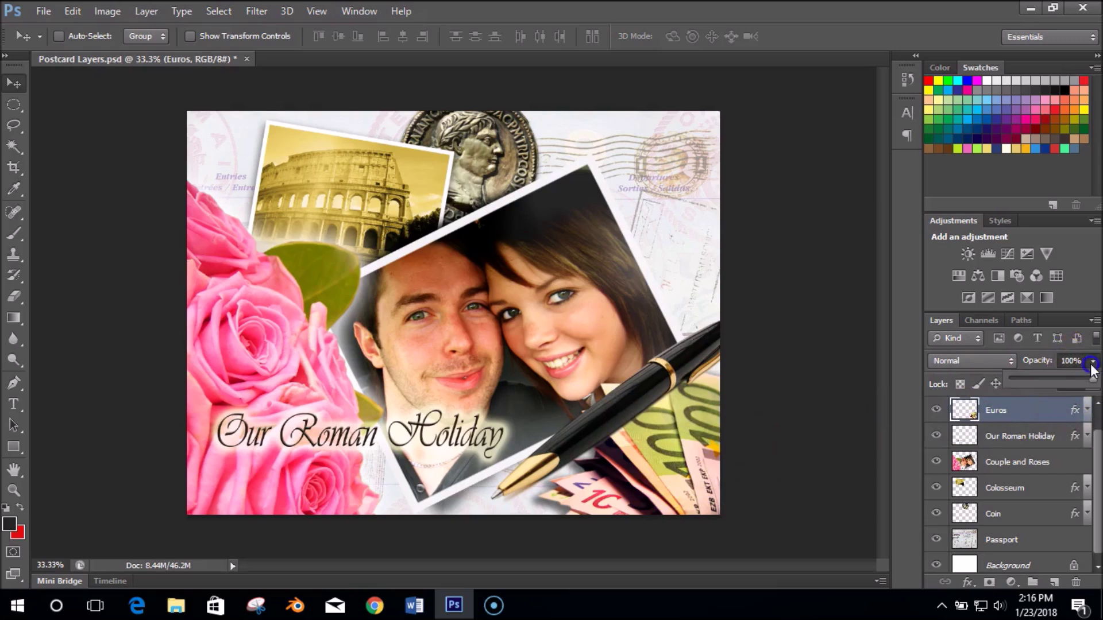
pyautogui.moveTo(1052, 381); pyautogui.dragTo(1100, 382)
pyautogui.click(866, 32)
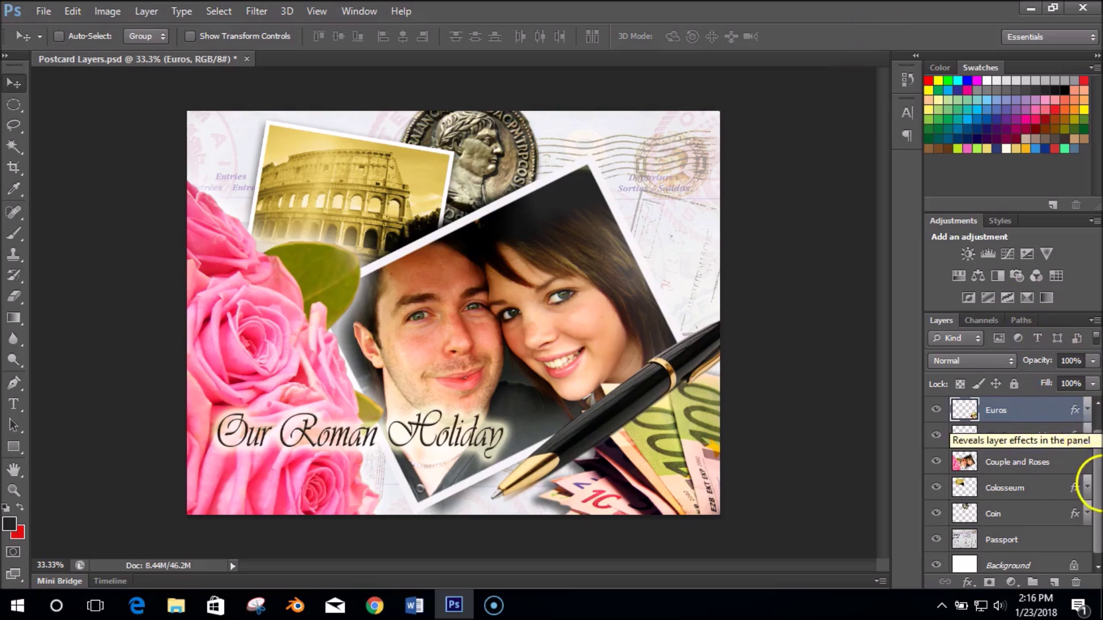
# - Shift the banknotes on the Euros layer slightly to the right
pyautogui.moveTo(1098, 457); pyautogui.dragTo(1100, 397)
pyautogui.scroll(-1, 1083, 471)
pyautogui.scroll(1, 1087, 454)
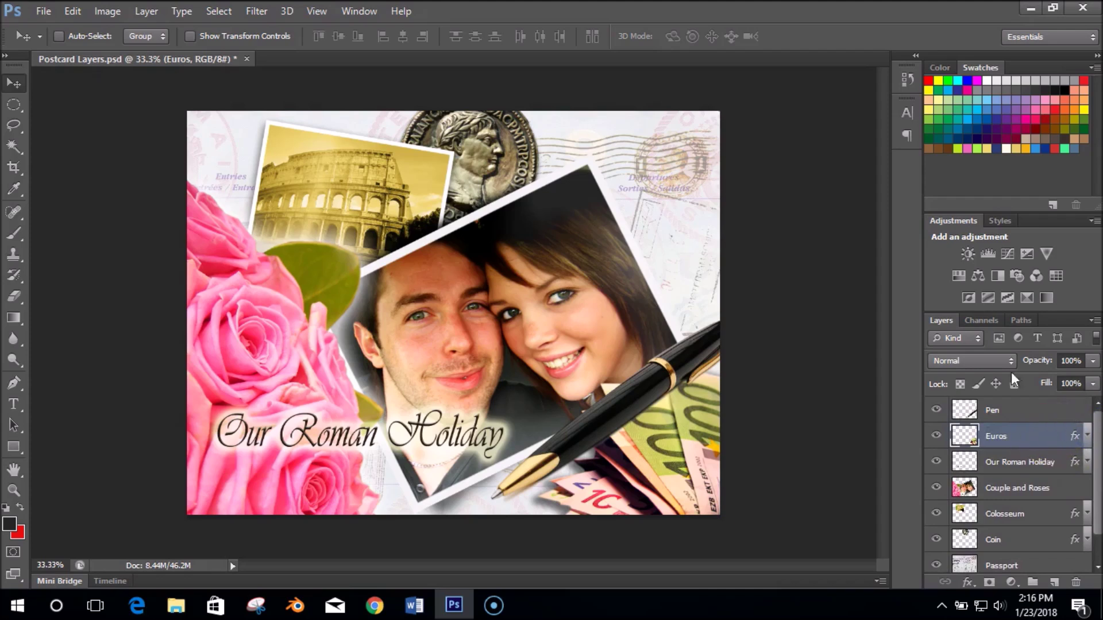
pyautogui.moveTo(487, 164)
pyautogui.mouseDown()
pyautogui.moveTo(529, 123)
pyautogui.moveTo(525, 147)
pyautogui.moveTo(497, 166)
pyautogui.mouseUp()
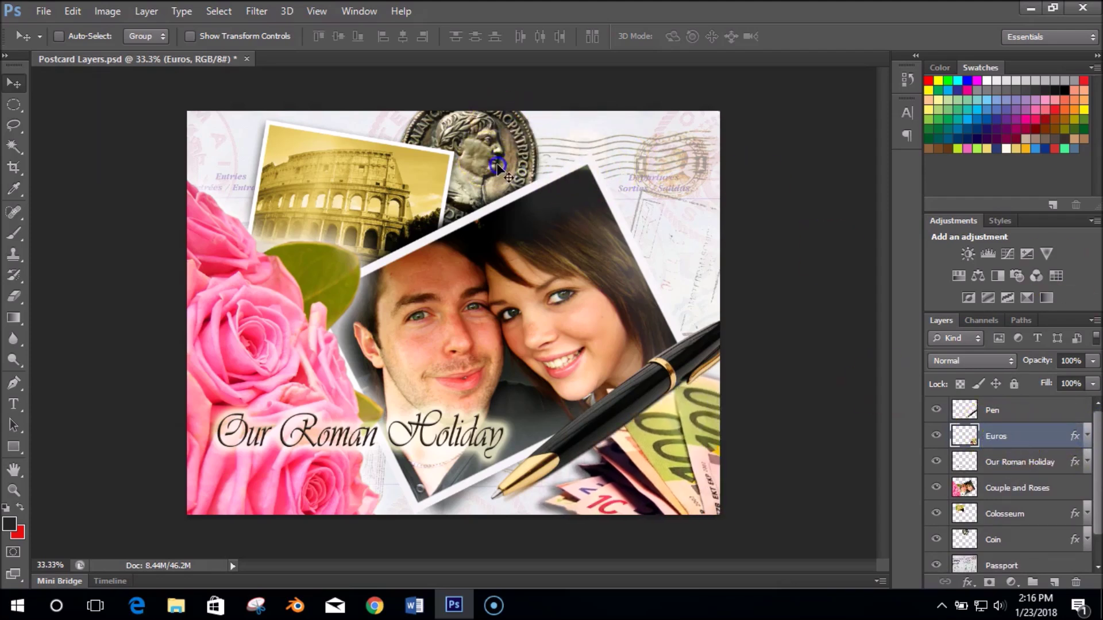
# - Nudge the coin on the Coin layer and move the Colosseum photo slightly to the left
pyautogui.click(1010, 540)
pyautogui.moveTo(495, 153)
pyautogui.mouseDown()
pyautogui.moveTo(660, 173)
pyautogui.moveTo(493, 141)
pyautogui.mouseUp()
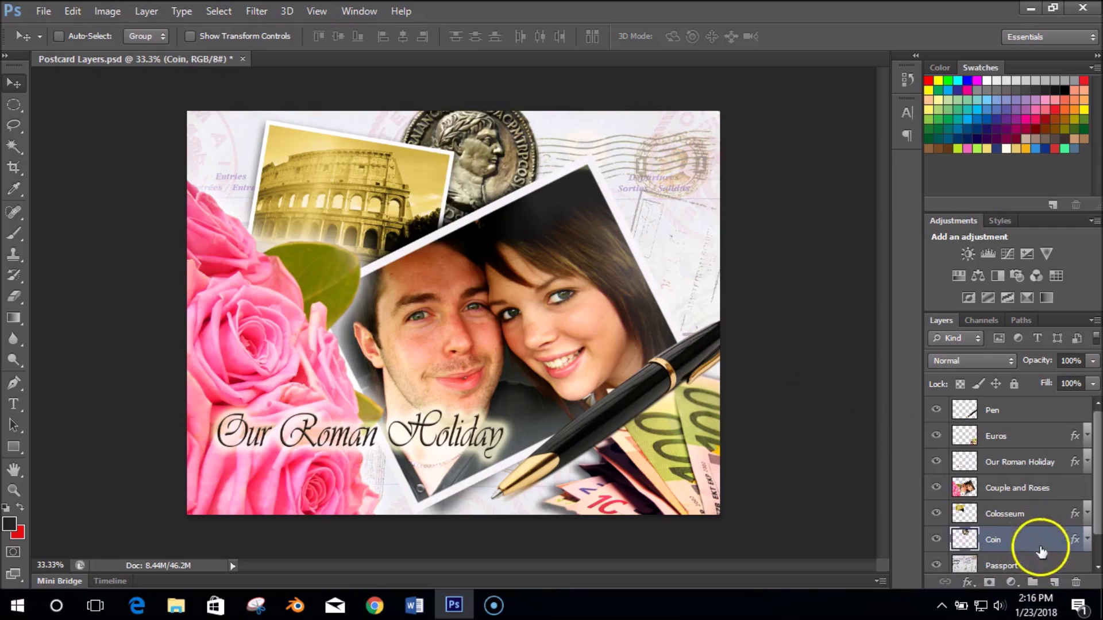
pyautogui.click(1037, 515)
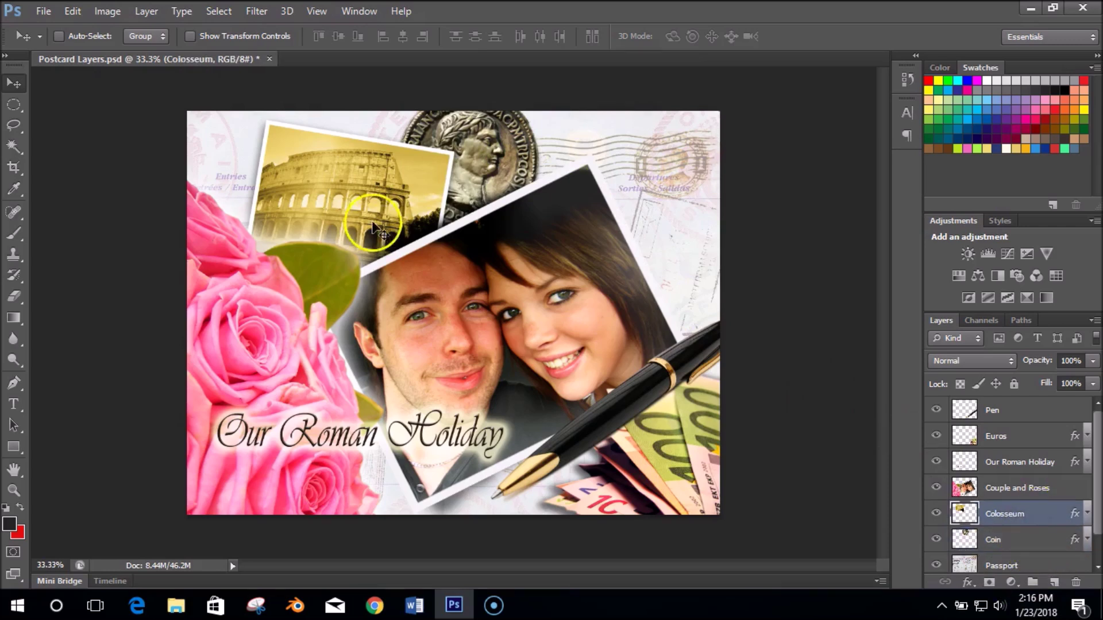
pyautogui.moveTo(386, 176)
pyautogui.mouseDown()
pyautogui.moveTo(495, 169)
pyautogui.moveTo(348, 187)
pyautogui.moveTo(397, 182)
pyautogui.moveTo(380, 173)
pyautogui.mouseUp()
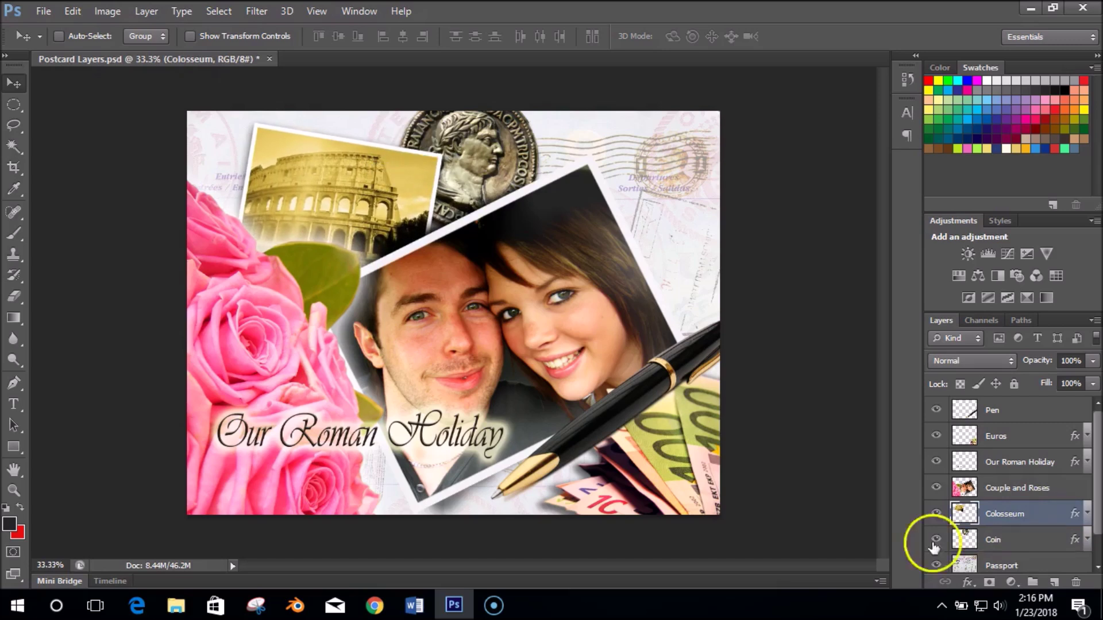
# - Move the coin over the couple photo's upper-right corner and bring the Coin layer to the top of the stack
pyautogui.click(1001, 543)
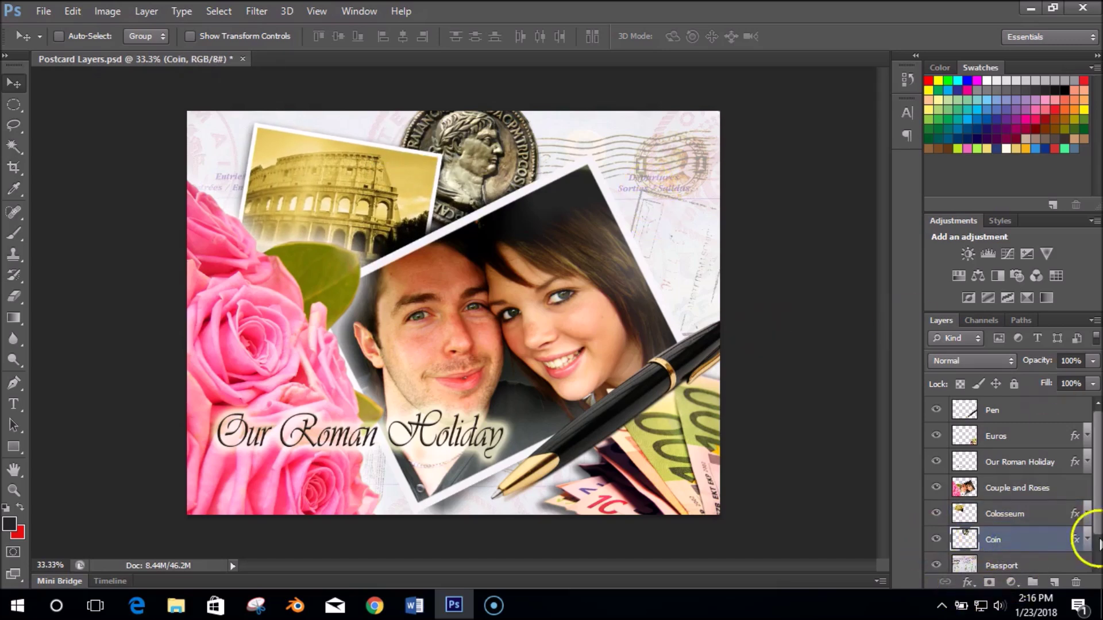
pyautogui.moveTo(474, 146); pyautogui.dragTo(646, 180)
pyautogui.moveTo(1080, 546); pyautogui.dragTo(1049, 411)
pyautogui.moveTo(644, 181)
pyautogui.mouseDown()
pyautogui.moveTo(649, 169)
pyautogui.moveTo(637, 189)
pyautogui.moveTo(655, 172)
pyautogui.moveTo(646, 184)
pyautogui.mouseUp()
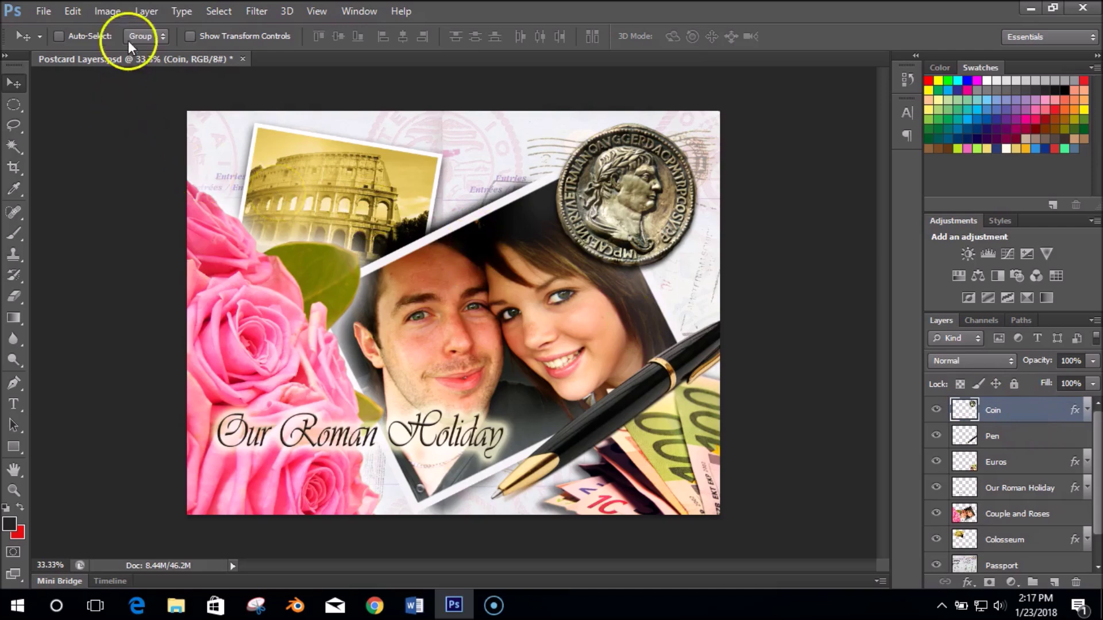
# - Scale the coin down to about 51% of its size, keeping its upper-left corner in place
pyautogui.click(81, 13)
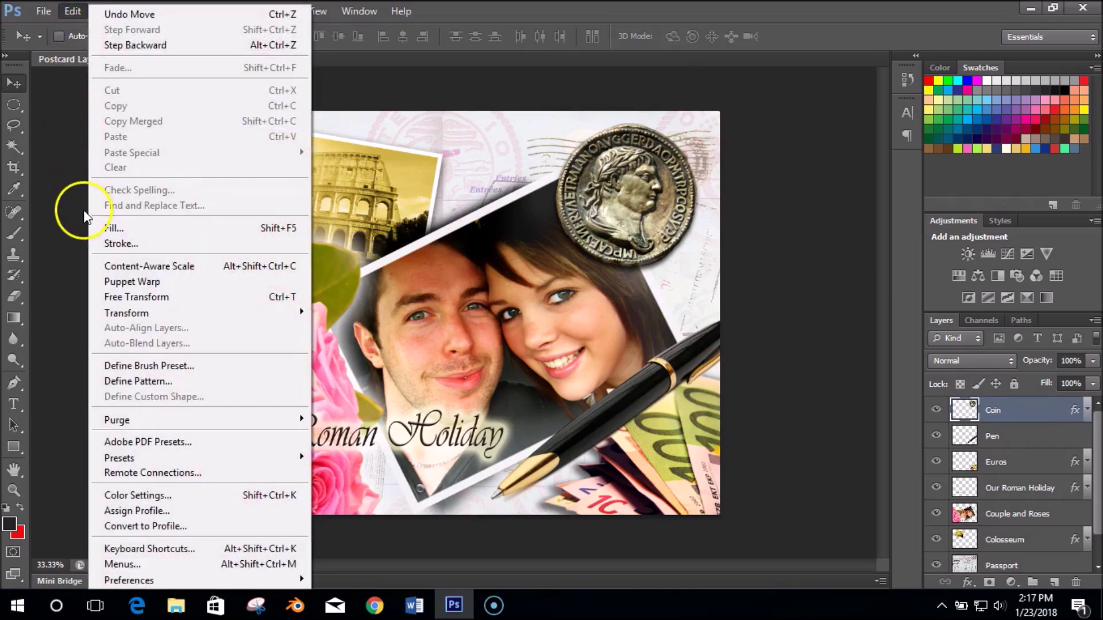
pyautogui.moveTo(178, 320)
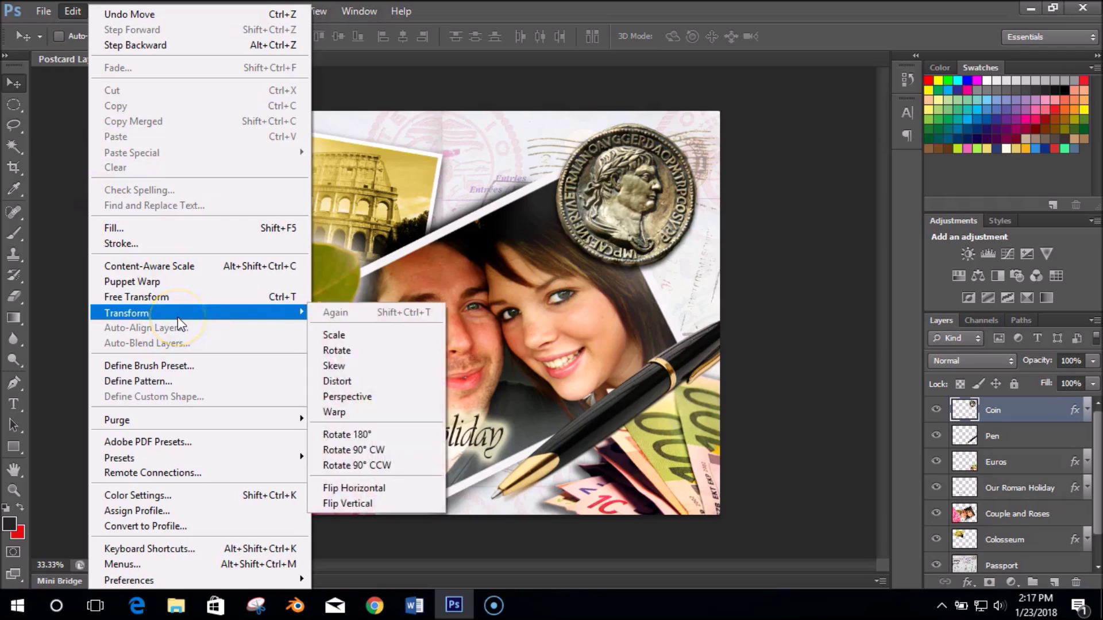
pyautogui.click(360, 335)
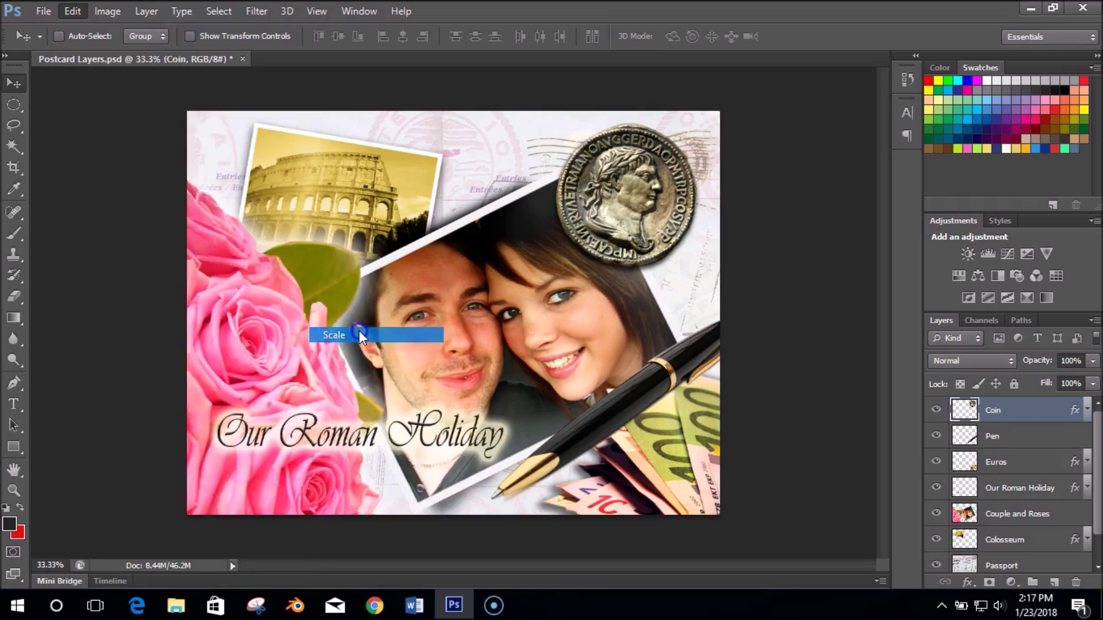
pyautogui.moveTo(697, 267); pyautogui.dragTo(637, 183)
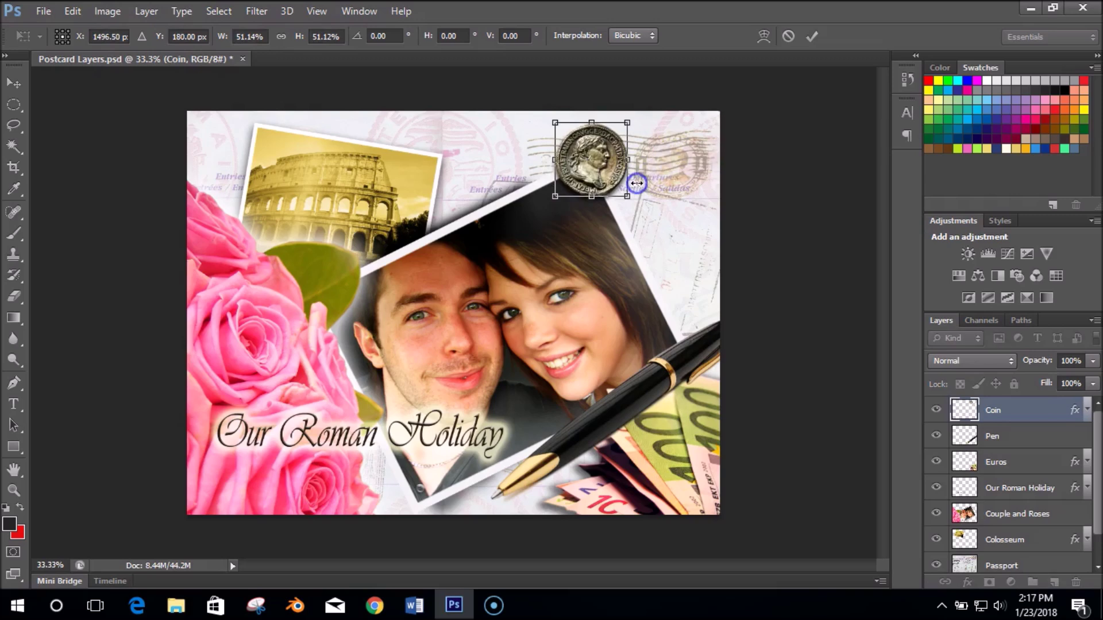
pyautogui.click(812, 36)
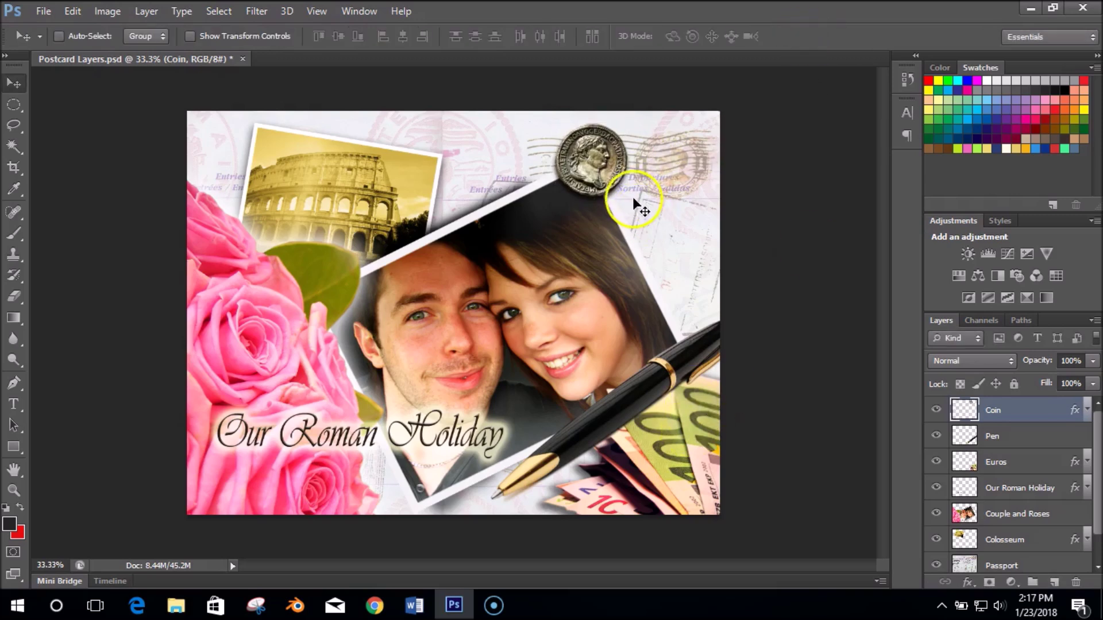
# - Rotate the coin about 30 degrees counterclockwise
pyautogui.click(68, 13)
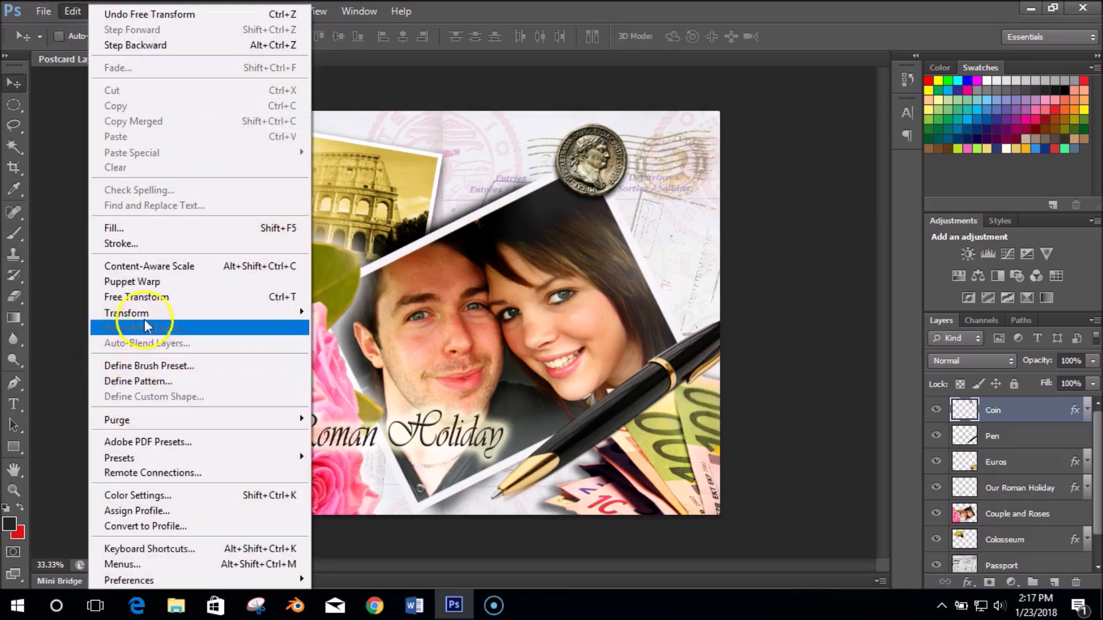
pyautogui.moveTo(148, 312)
pyautogui.click(334, 350)
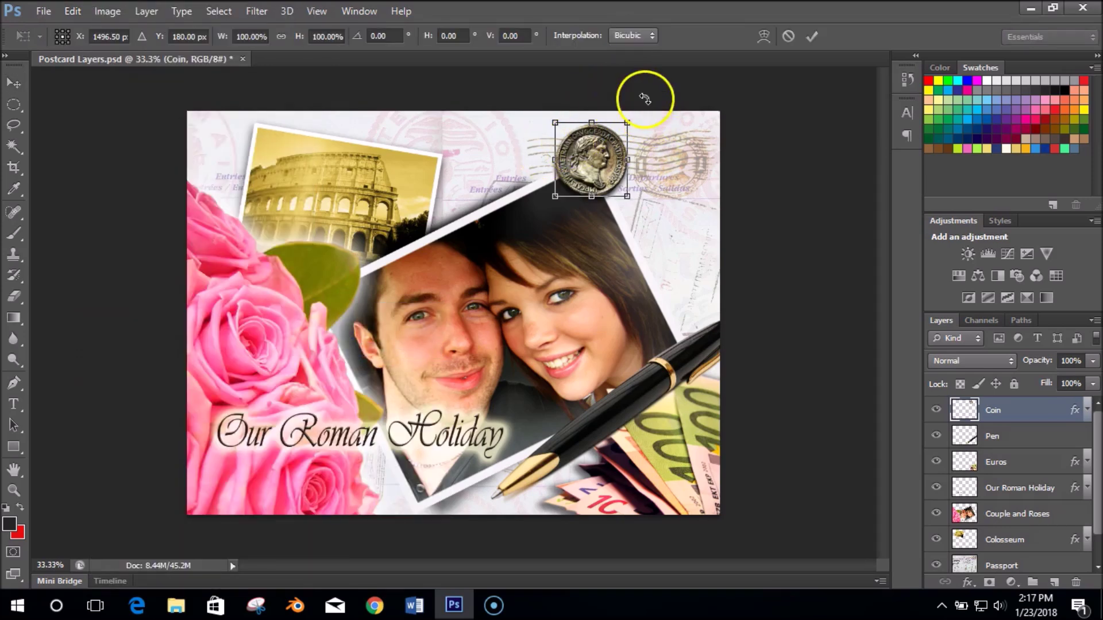
pyautogui.moveTo(645, 98); pyautogui.dragTo(609, 84)
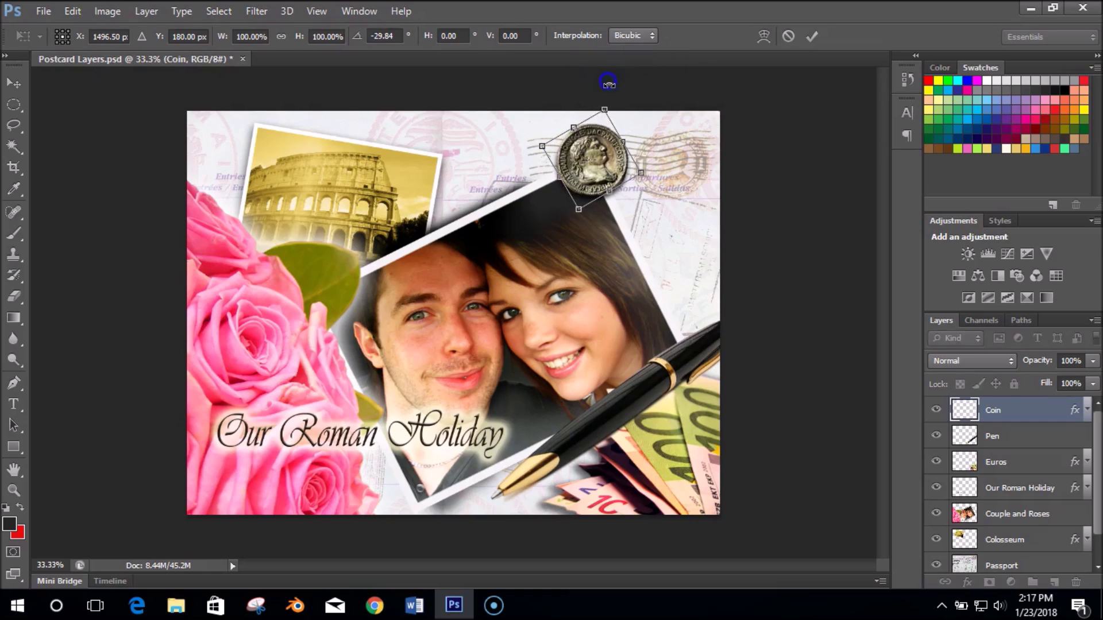
pyautogui.click(812, 36)
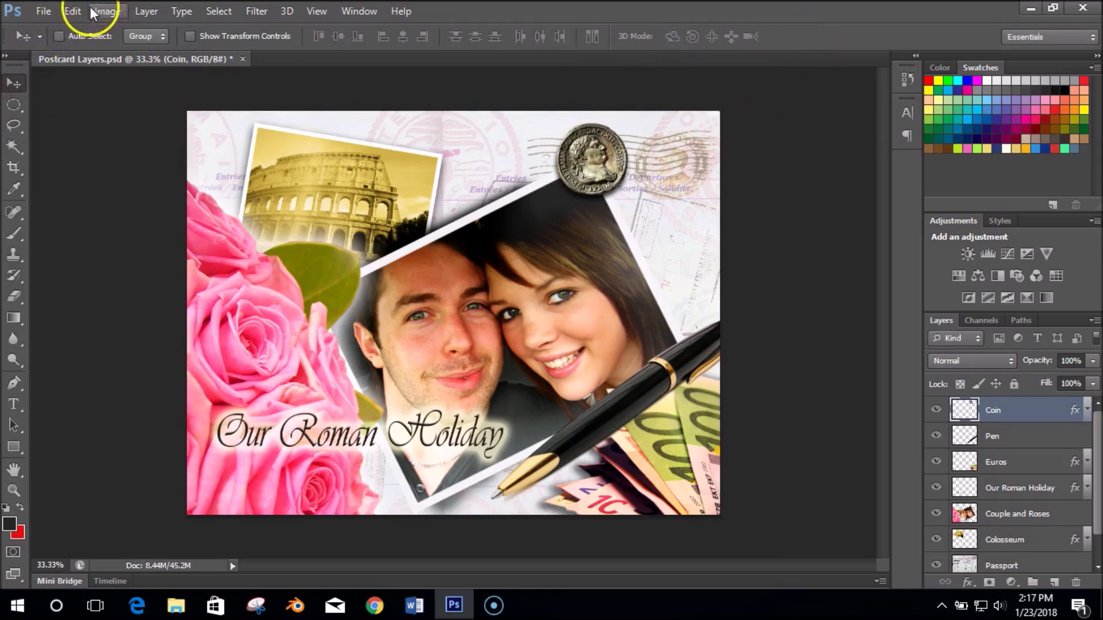
# - Flip the coin horizontally and move it left onto the couple photo's upper corner
pyautogui.click(72, 11)
pyautogui.moveTo(147, 313)
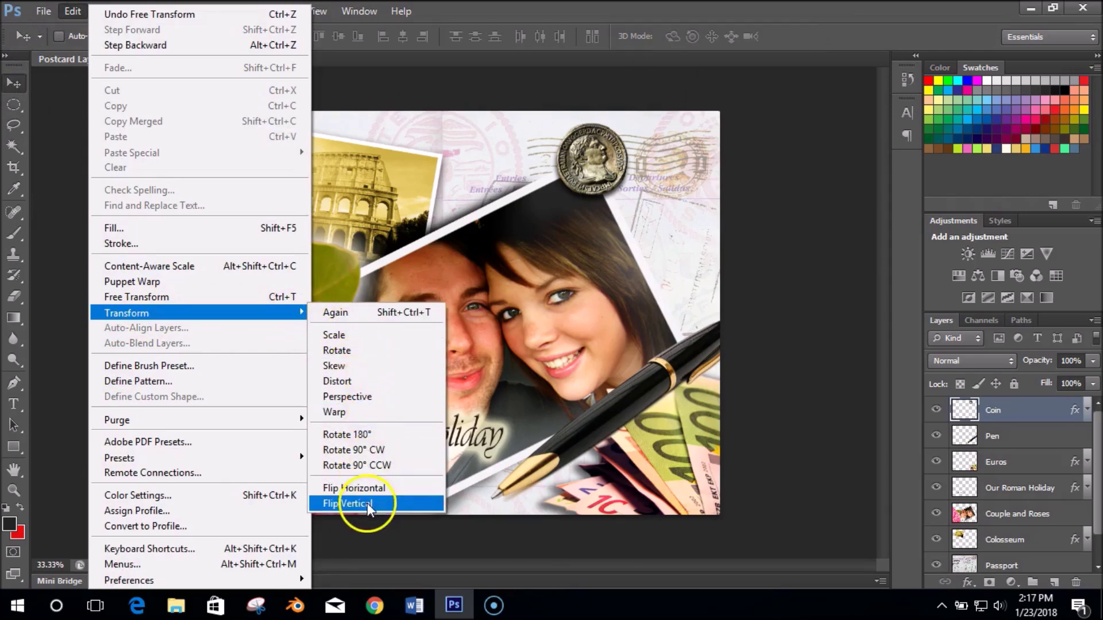
pyautogui.click(354, 489)
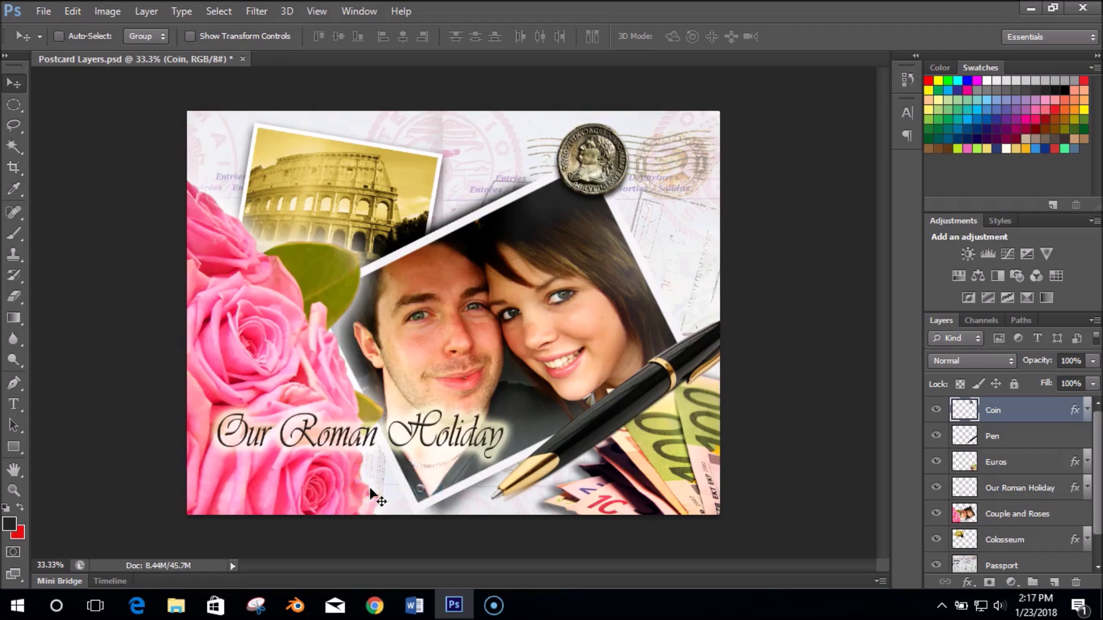
pyautogui.moveTo(591, 154); pyautogui.dragTo(557, 163)
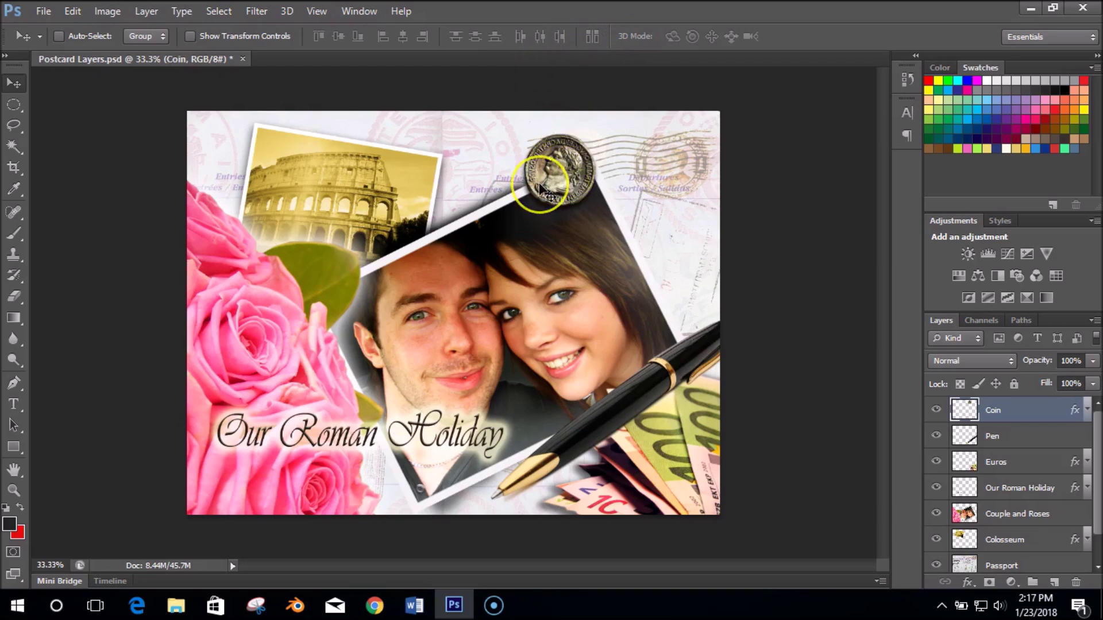
# - Free Transform the coin to about 121% size with a counterclockwise rotation of about 23.5 degrees, and move it slightly to the left
pyautogui.hotkey('ctrl', 't')
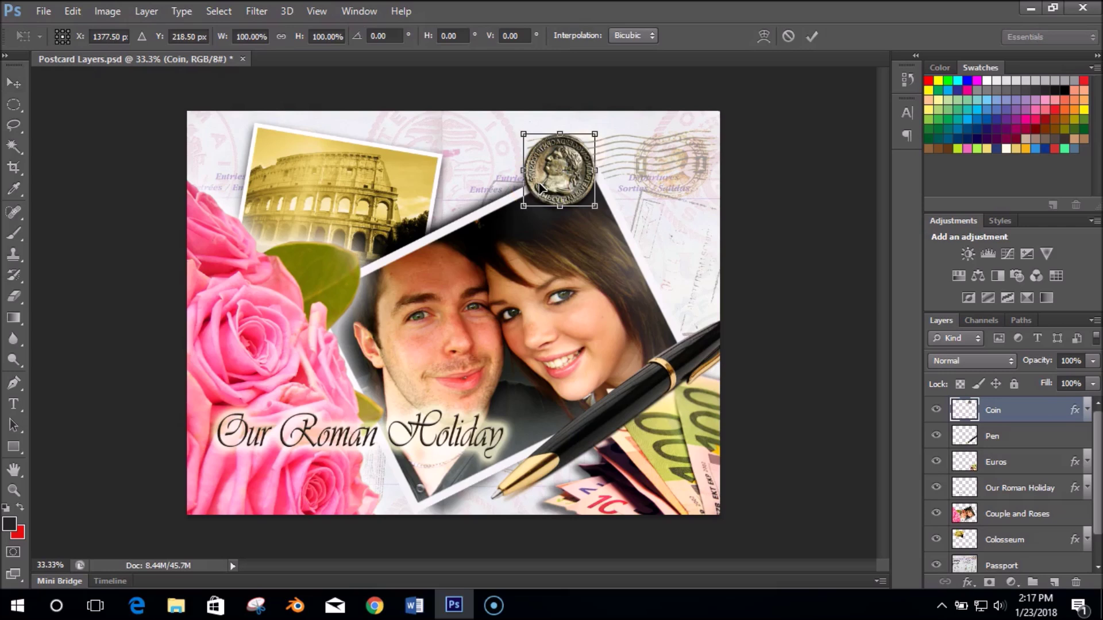
pyautogui.moveTo(594, 134); pyautogui.dragTo(601, 92)
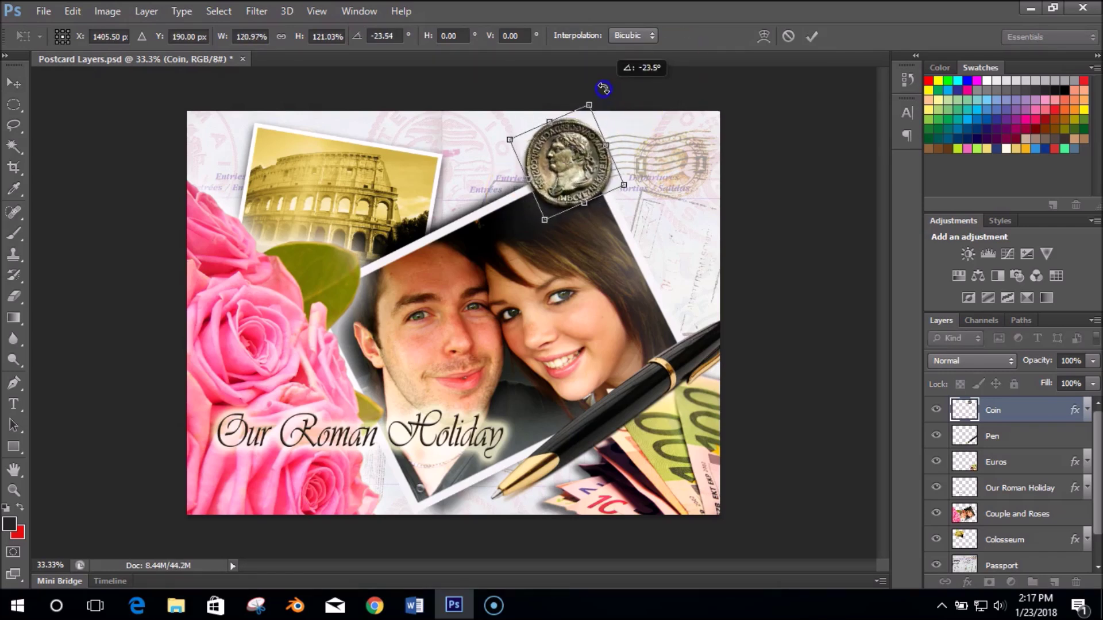
pyautogui.click(812, 37)
pyautogui.moveTo(550, 186); pyautogui.dragTo(508, 174)
pyautogui.click(511, 179)
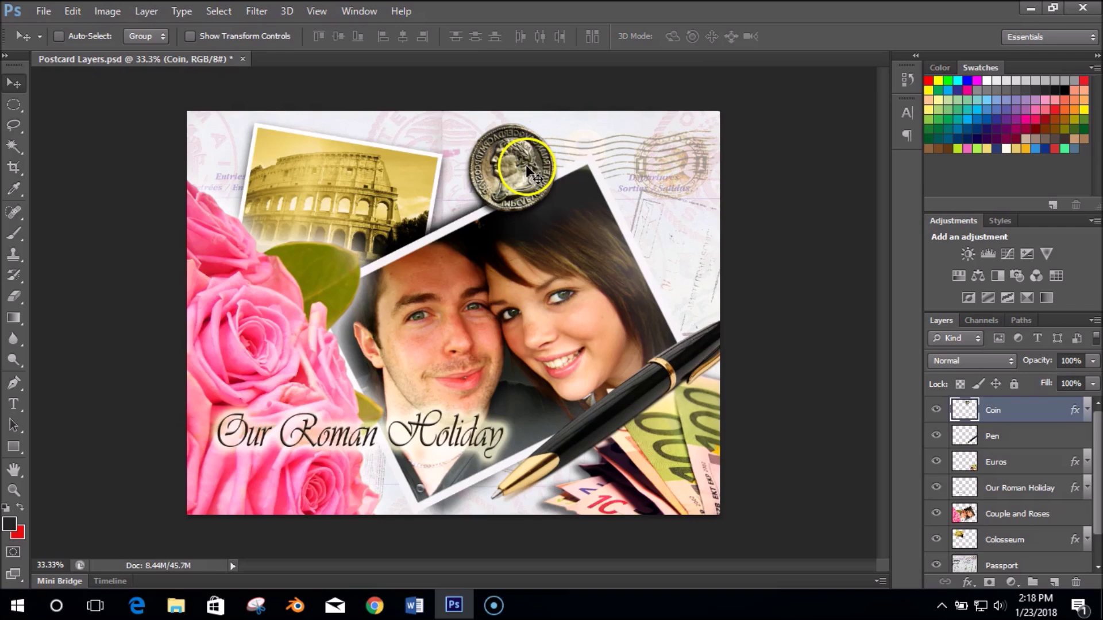
pyautogui.click(81, 12)
pyautogui.moveTo(150, 312)
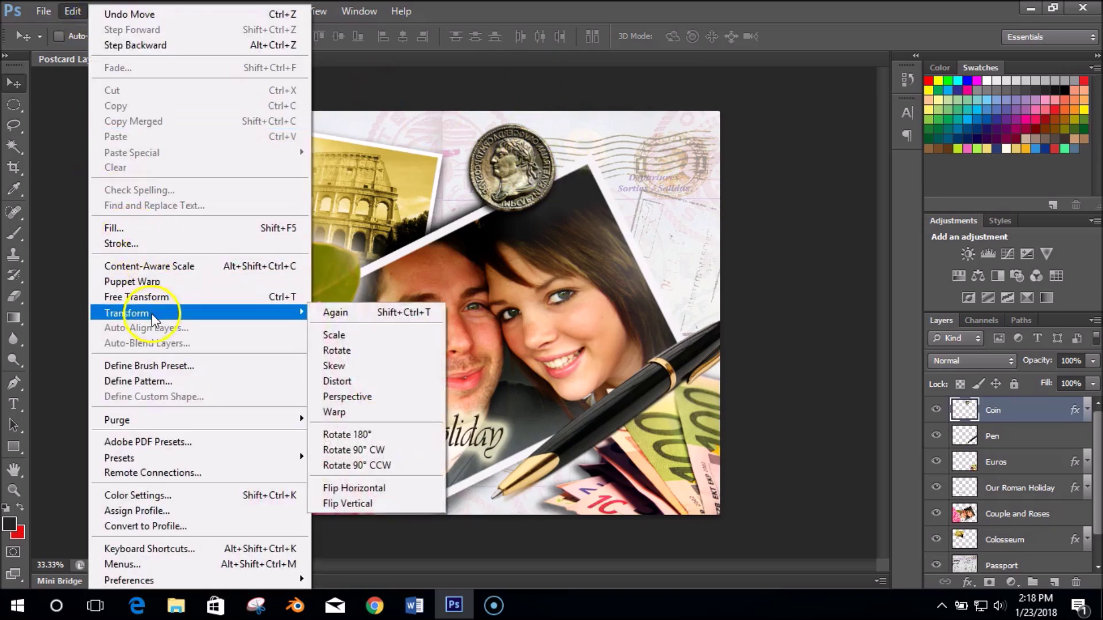
pyautogui.click(415, 362)
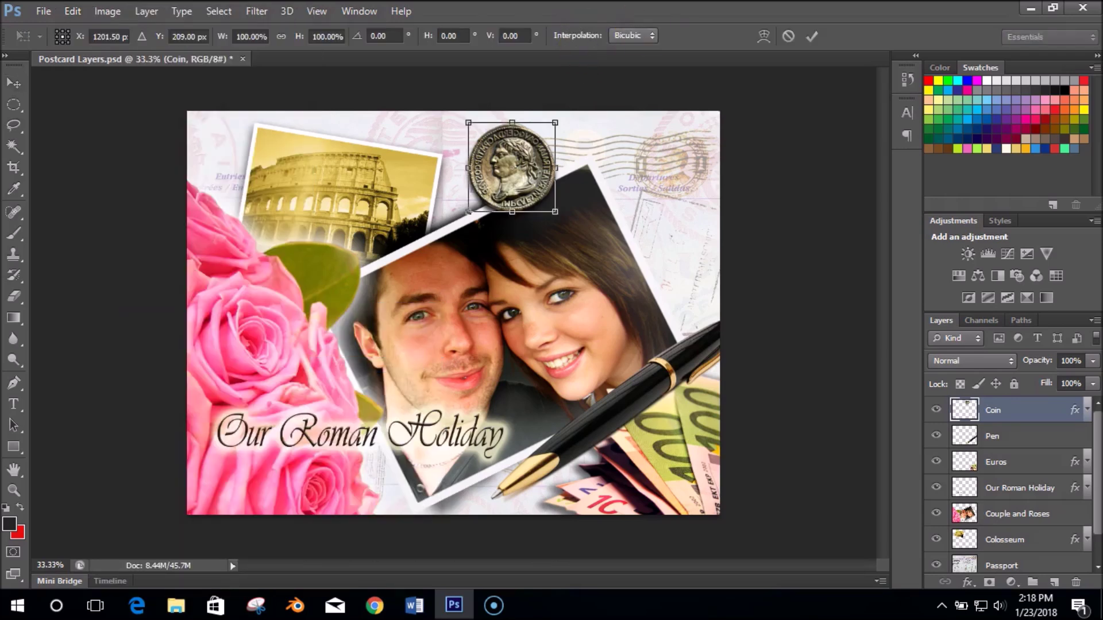
pyautogui.click(811, 37)
# - Move the coin slightly to the right and duplicate its layer as Coin 2 in Postcard Layers.psd
pyautogui.moveTo(522, 158); pyautogui.dragTo(549, 160)
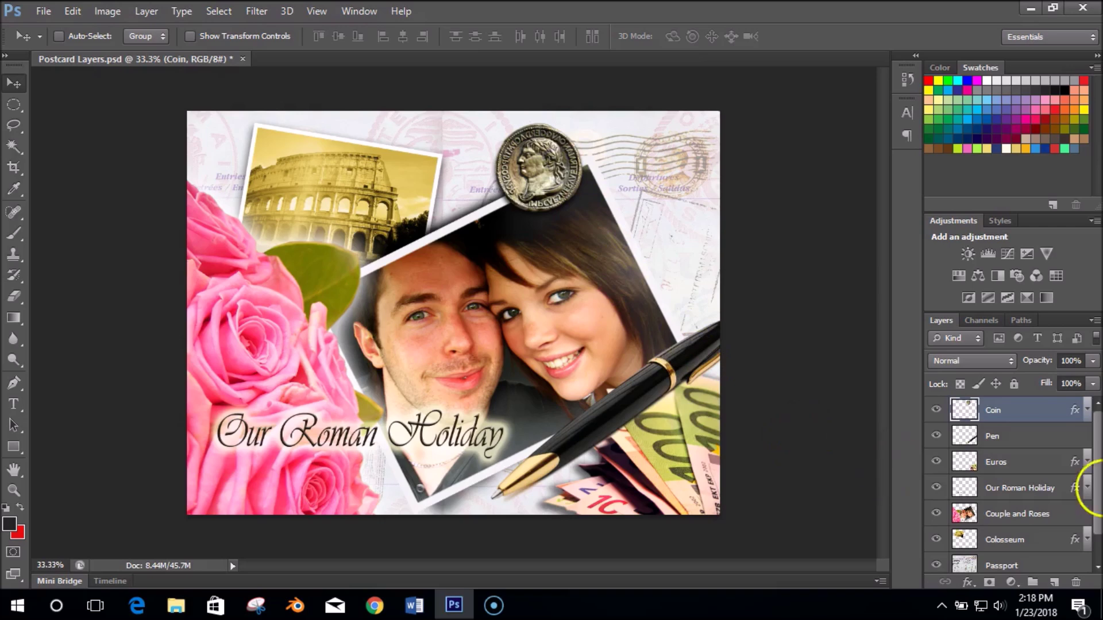
pyautogui.rightClick(1014, 410)
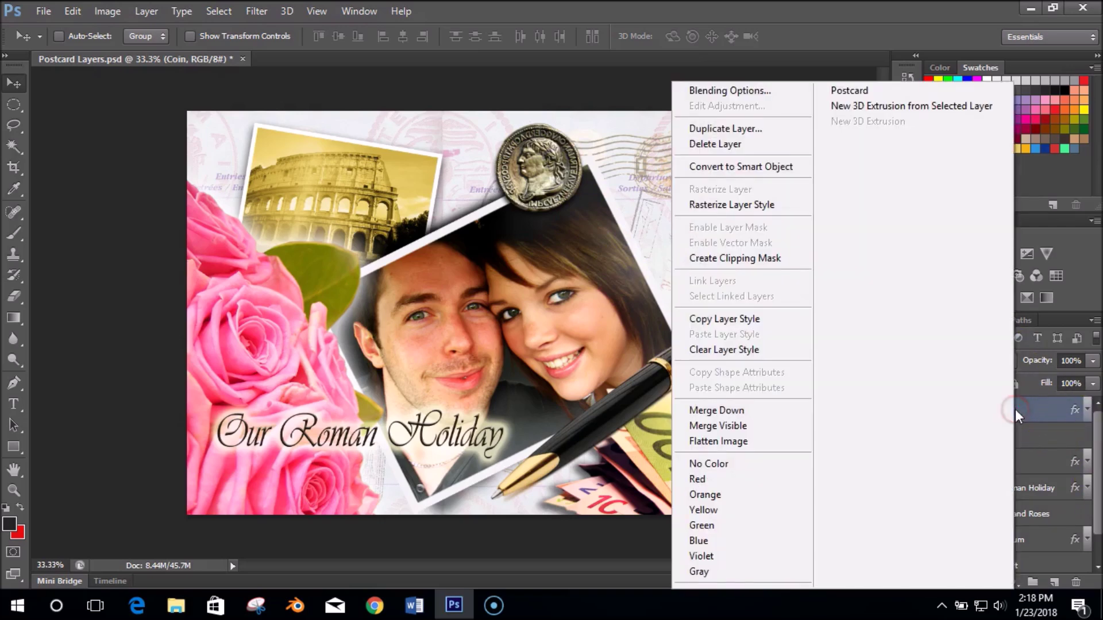
pyautogui.click(719, 128)
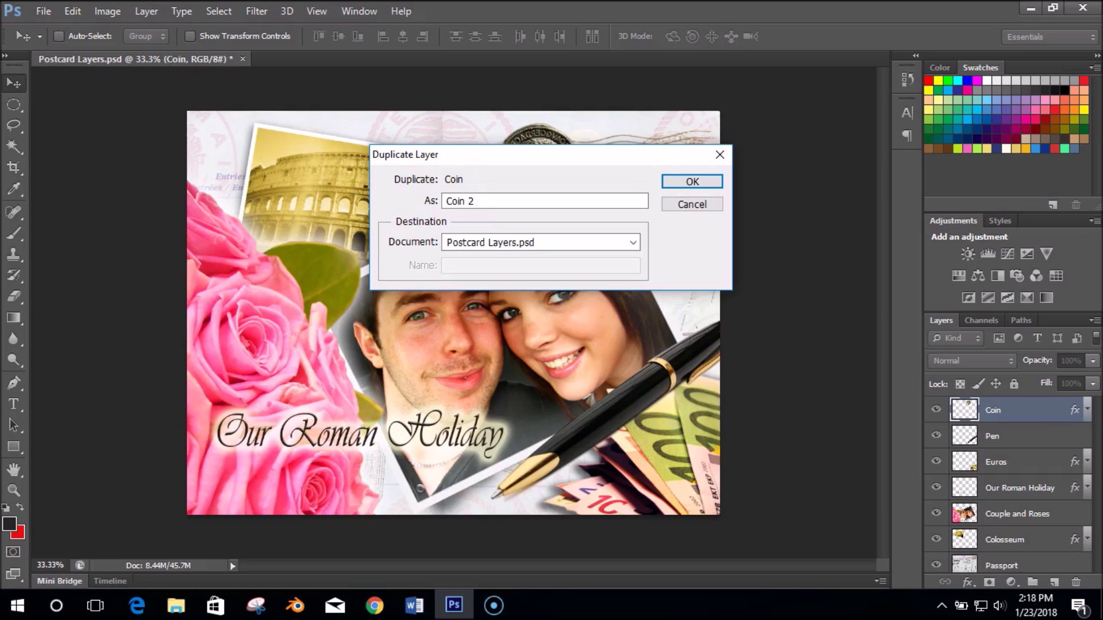
pyautogui.write('Coin 2')
pyautogui.click(692, 181)
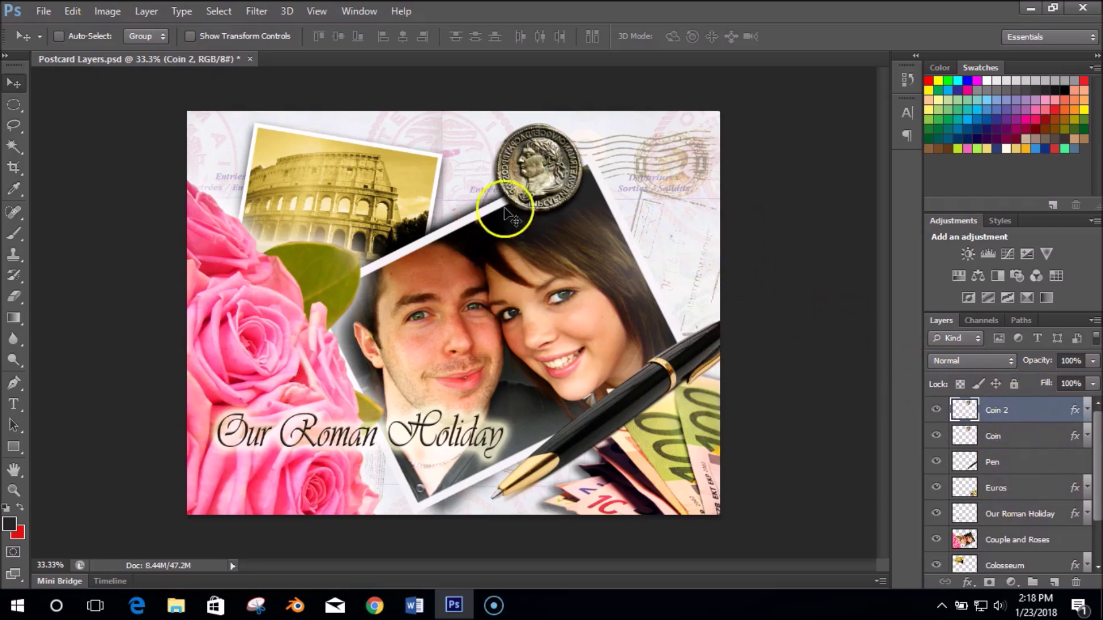
# - Place the Coin 2 coin to the right of the first coin at the same height, adjusting it slightly with Free Transform
pyautogui.moveTo(546, 156); pyautogui.dragTo(656, 164)
pyautogui.click(764, 177)
pyautogui.hotkey('ctrl', 't')
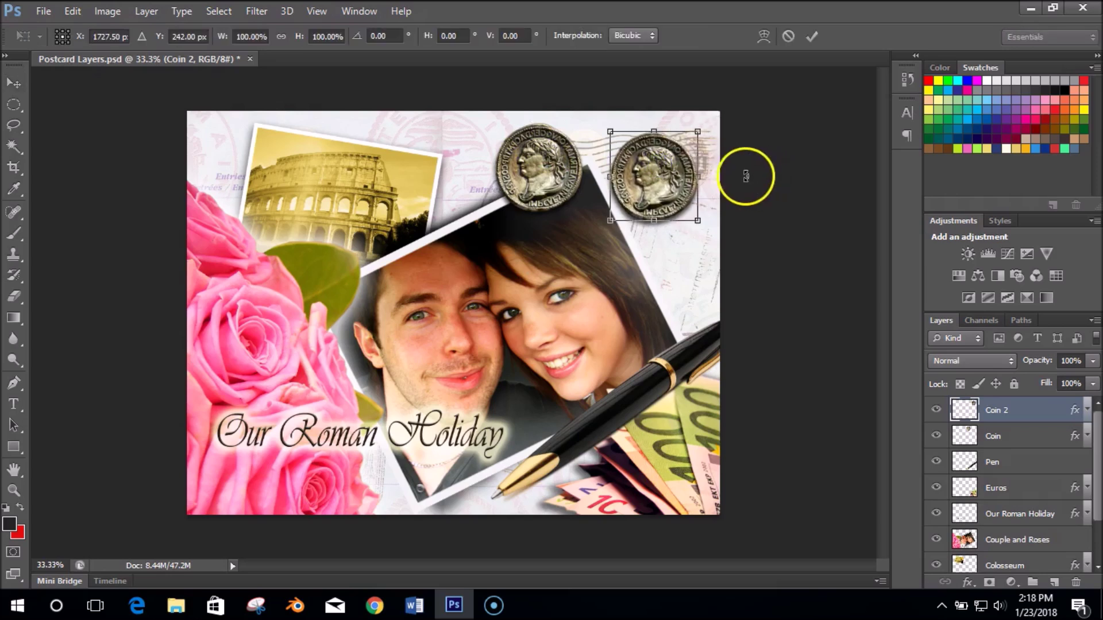
pyautogui.moveTo(697, 131)
pyautogui.mouseDown()
pyautogui.moveTo(678, 154)
pyautogui.moveTo(696, 124)
pyautogui.mouseUp()
pyautogui.click(810, 37)
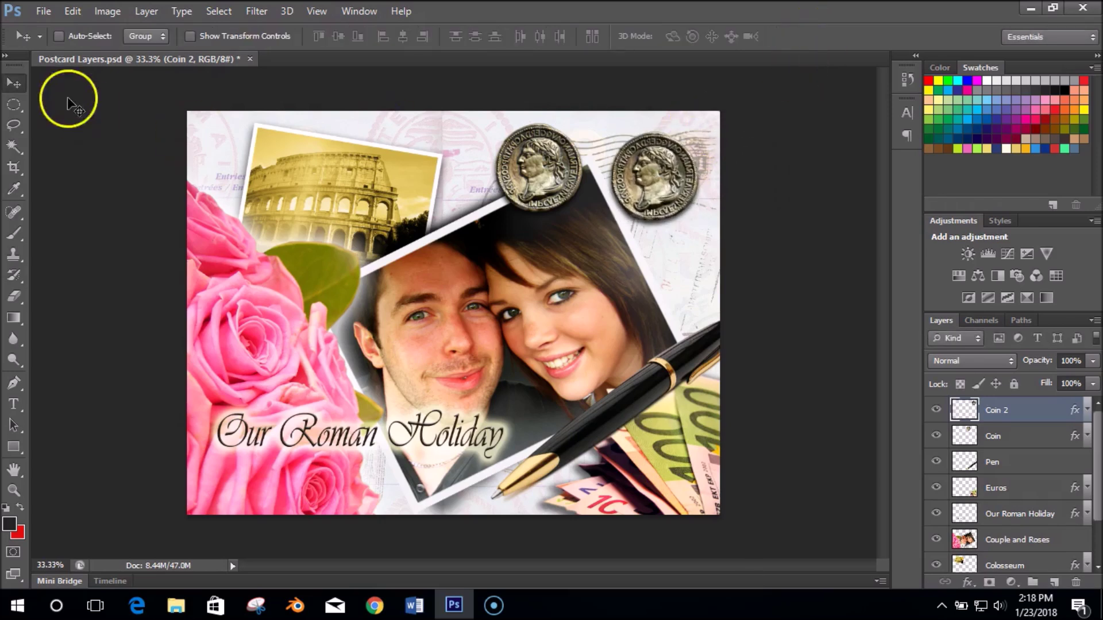
pyautogui.moveTo(614, 190); pyautogui.dragTo(650, 171)
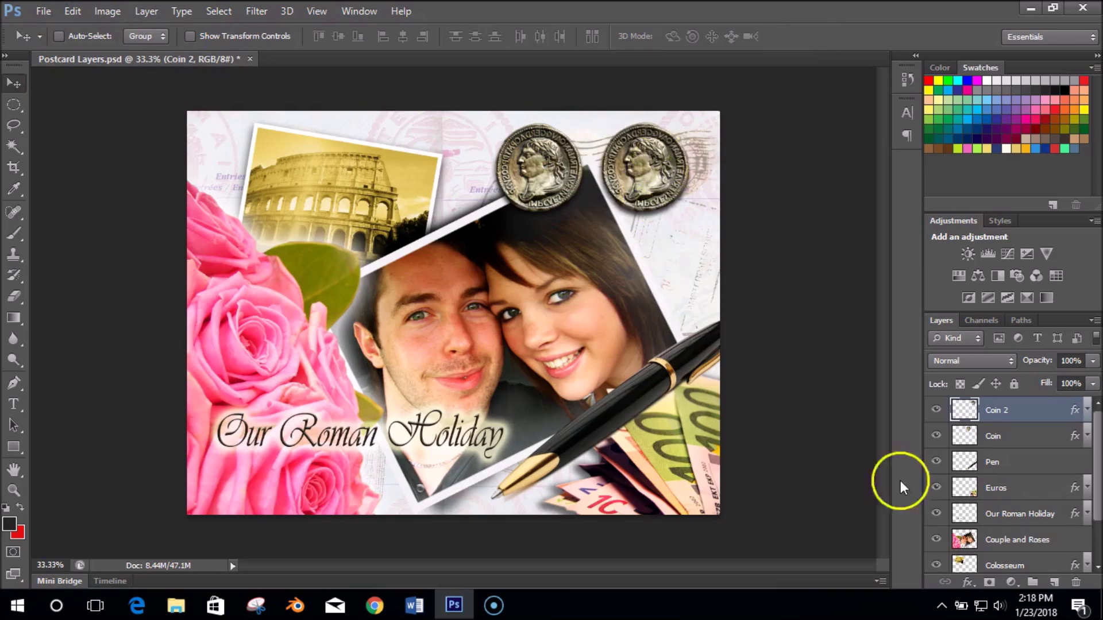
# - Duplicate the Coin 2 layer as Coin 3 in the same document
pyautogui.click(1025, 409)
pyautogui.rightClick(1025, 409)
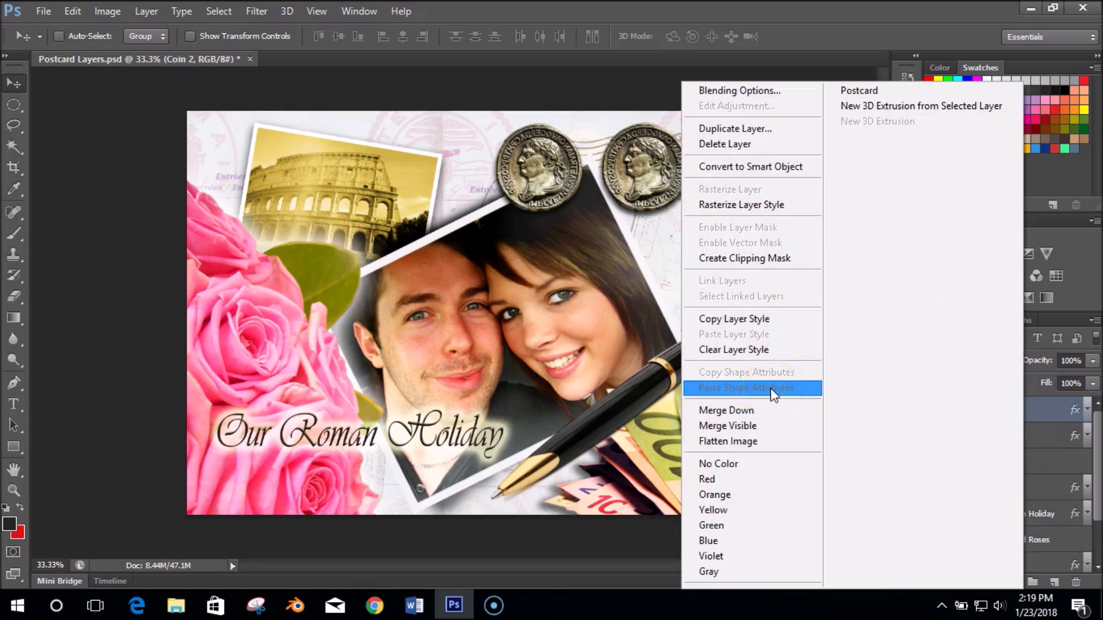
pyautogui.click(749, 130)
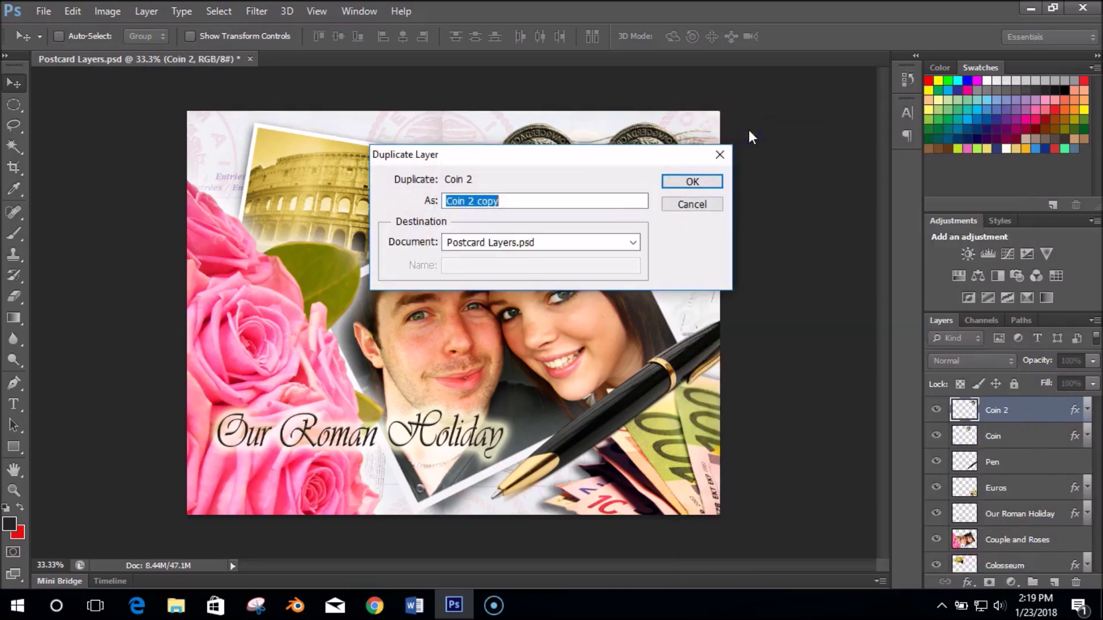
pyautogui.click(509, 199)
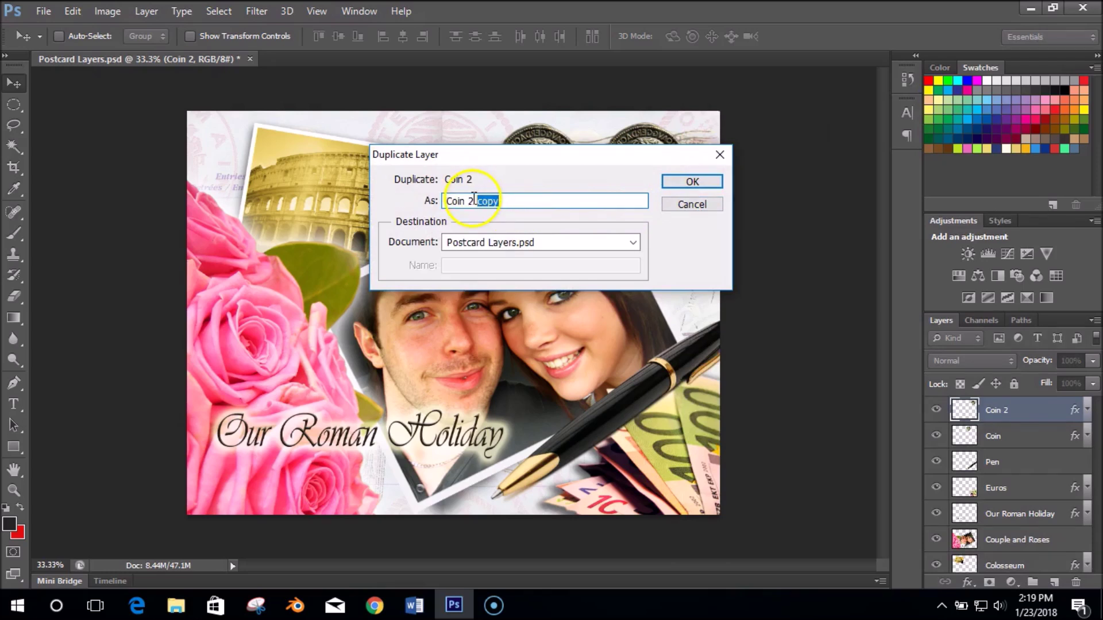
pyautogui.click(513, 200)
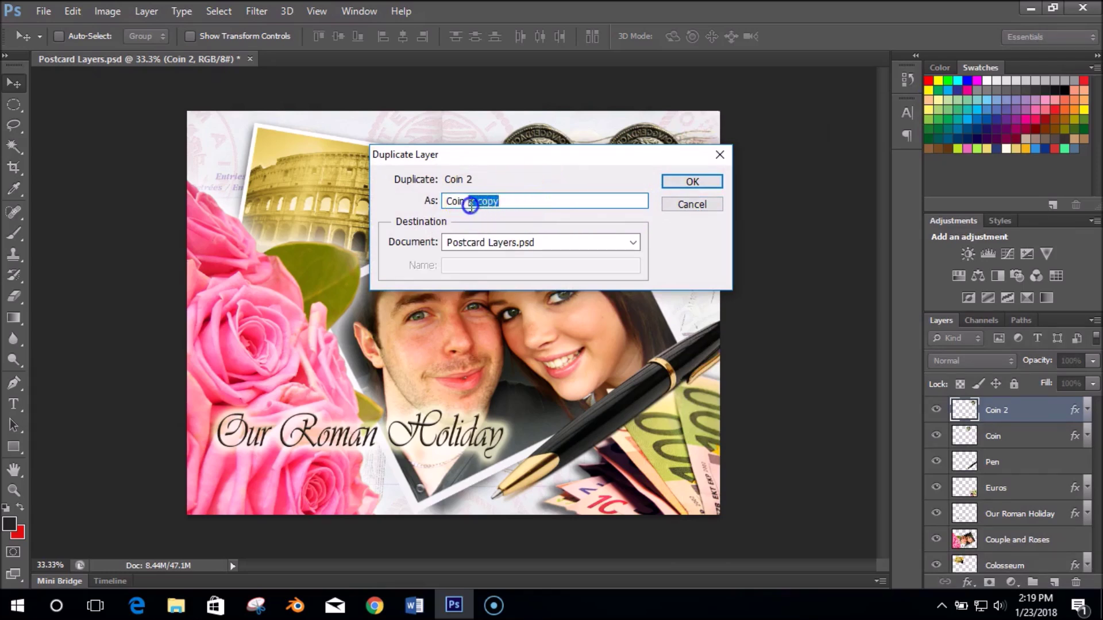
pyautogui.write('3')
pyautogui.click(691, 182)
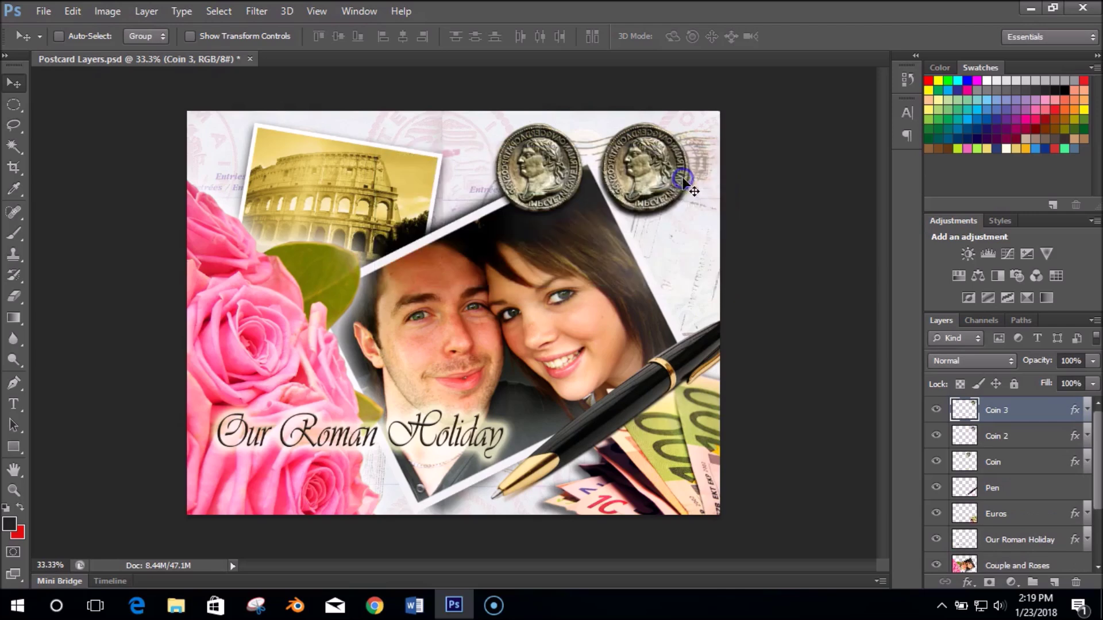
# - Flip the Coin 3 coin horizontally and position it below and between the other two coins, overlapping both
pyautogui.moveTo(635, 169); pyautogui.dragTo(630, 270)
pyautogui.click(72, 12)
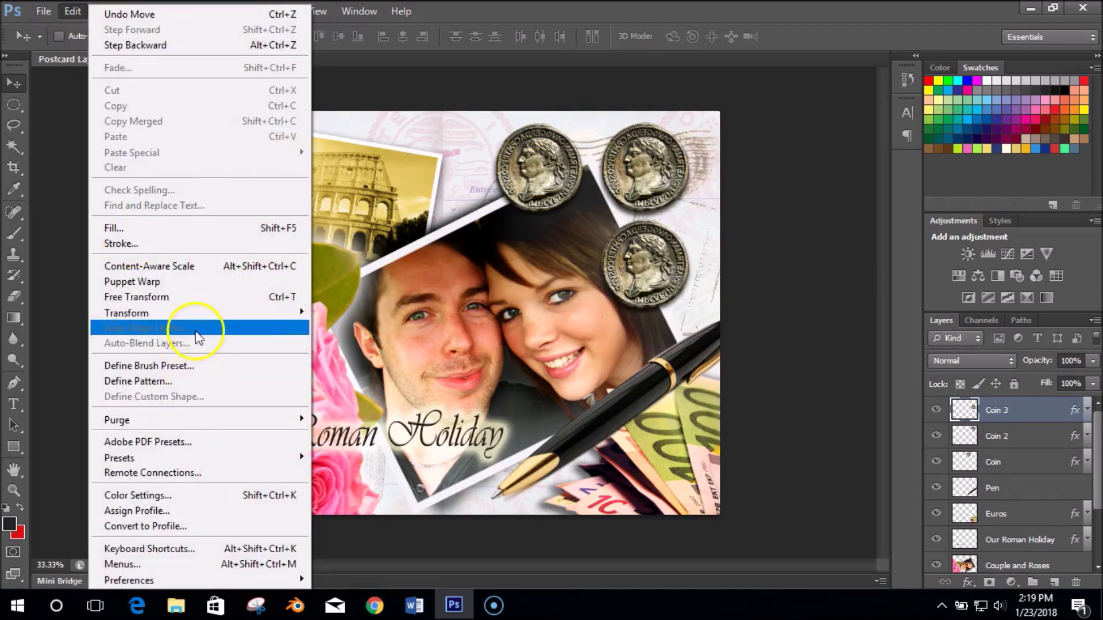
pyautogui.moveTo(199, 319)
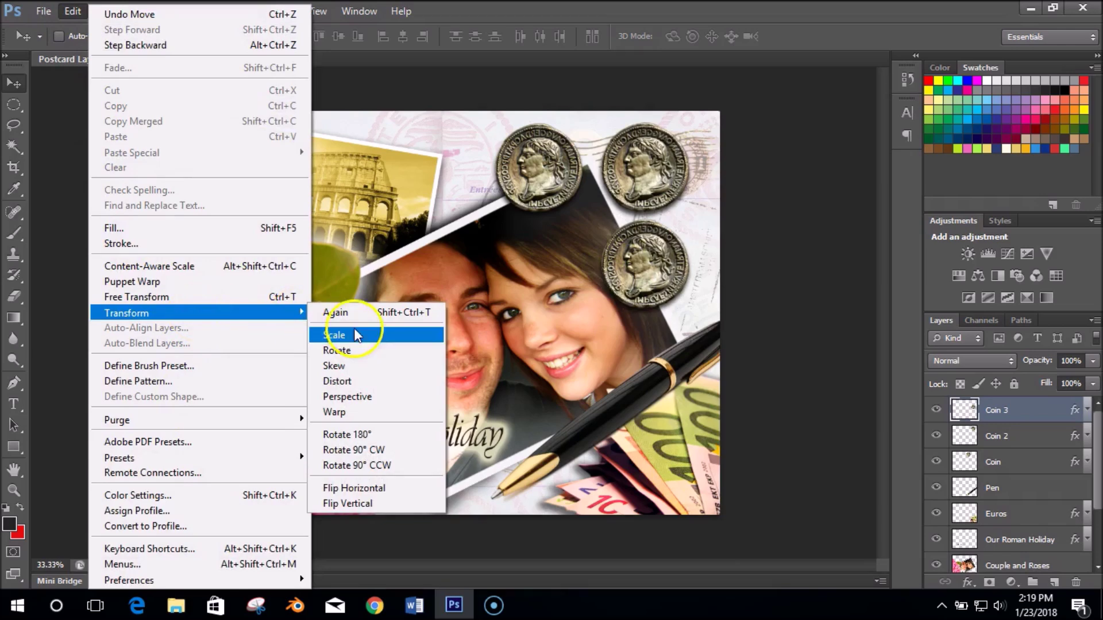
pyautogui.click(384, 489)
pyautogui.moveTo(653, 310); pyautogui.dragTo(598, 216)
# - Distort the Coin 3 coin by shifting its lower-right, upper-right and lower-left corners slightly up and to the right
pyautogui.click(62, 17)
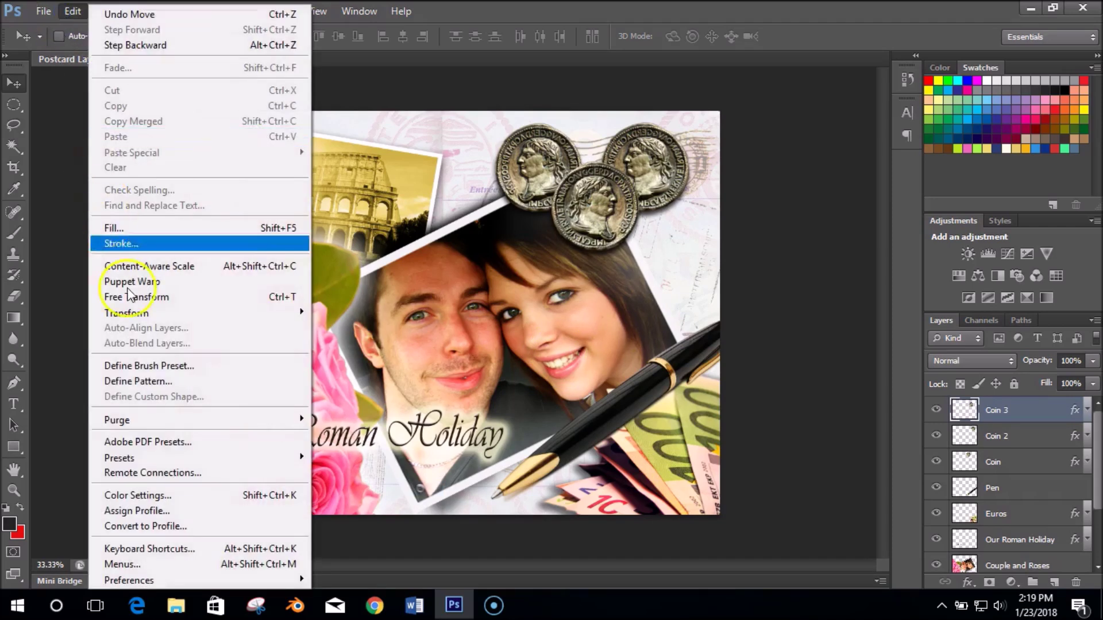
pyautogui.moveTo(203, 322)
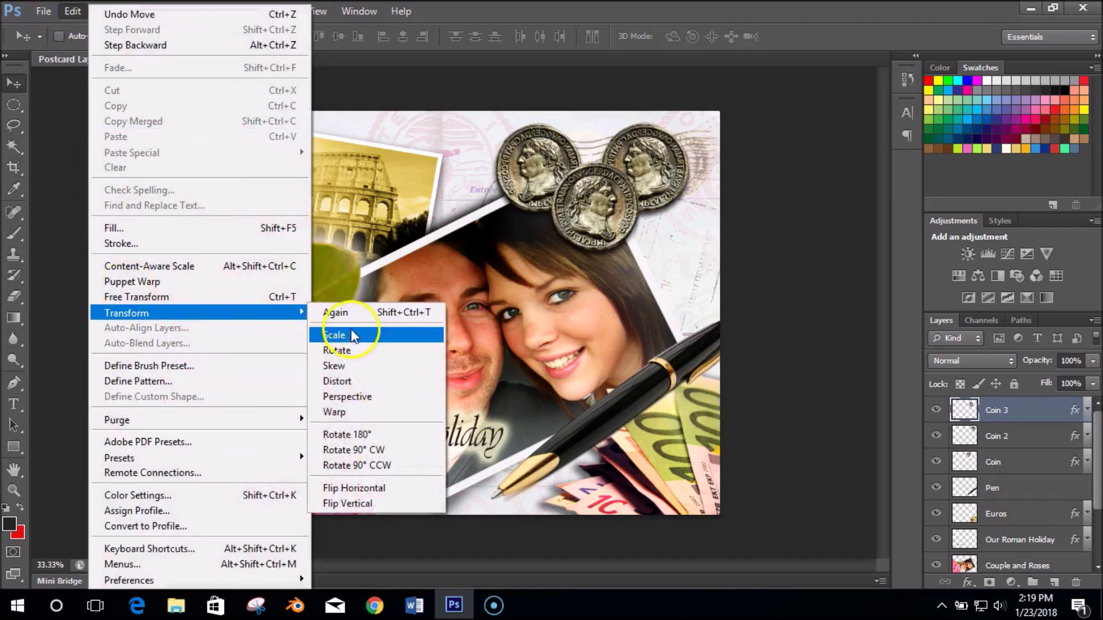
pyautogui.click(361, 380)
pyautogui.moveTo(639, 250)
pyautogui.mouseDown()
pyautogui.moveTo(655, 259)
pyautogui.moveTo(626, 282)
pyautogui.moveTo(617, 253)
pyautogui.moveTo(644, 239)
pyautogui.mouseUp()
pyautogui.moveTo(636, 164); pyautogui.dragTo(646, 150)
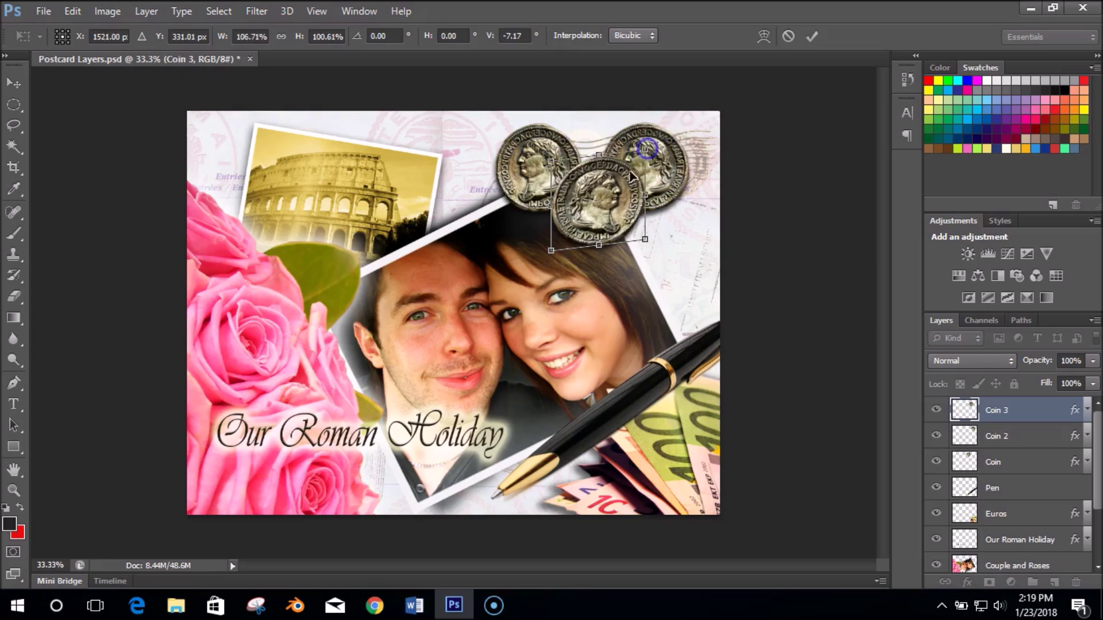
pyautogui.moveTo(552, 256); pyautogui.dragTo(564, 238)
pyautogui.click(811, 36)
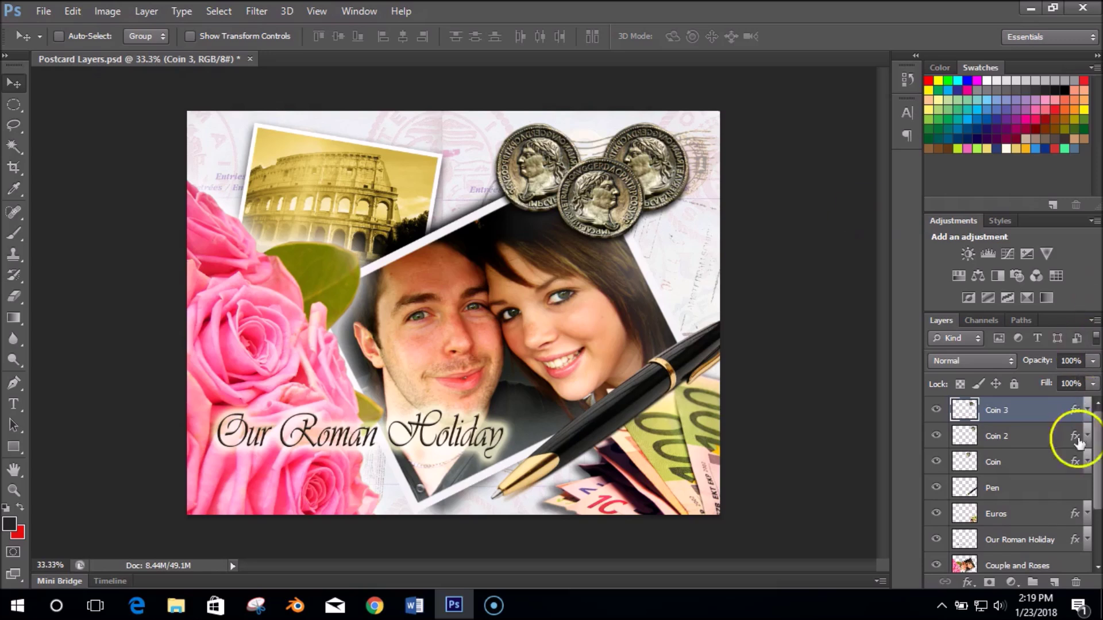
# - Delete the Colosseum layer from the postcard
pyautogui.moveTo(1097, 423)
pyautogui.mouseDown()
pyautogui.moveTo(1098, 444)
pyautogui.moveTo(1098, 411)
pyautogui.mouseUp()
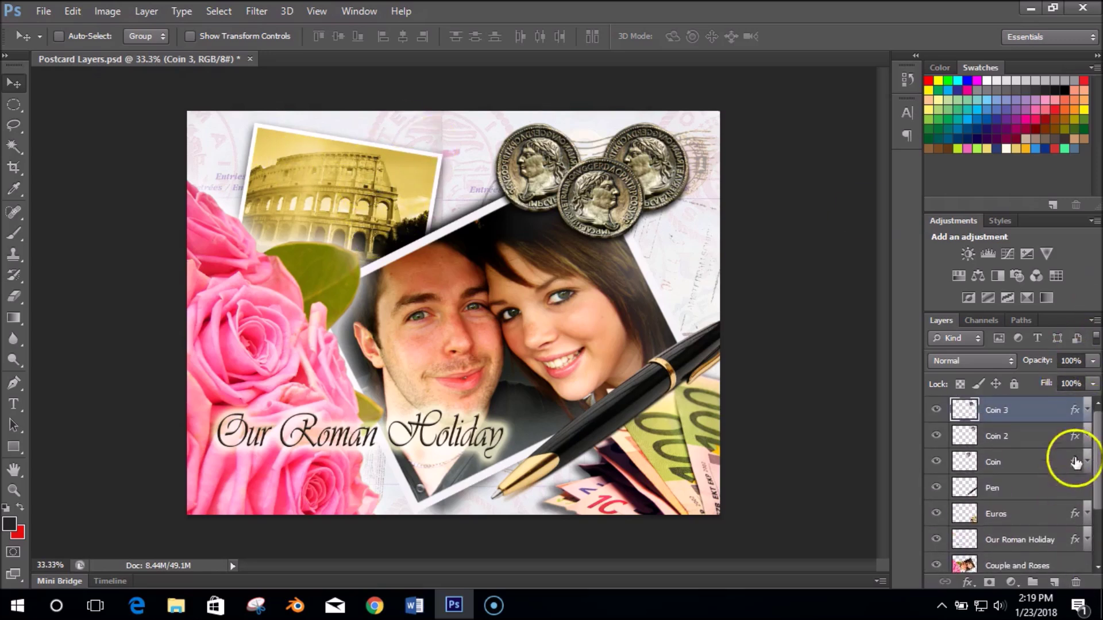
pyautogui.moveTo(1098, 439); pyautogui.dragTo(1098, 460)
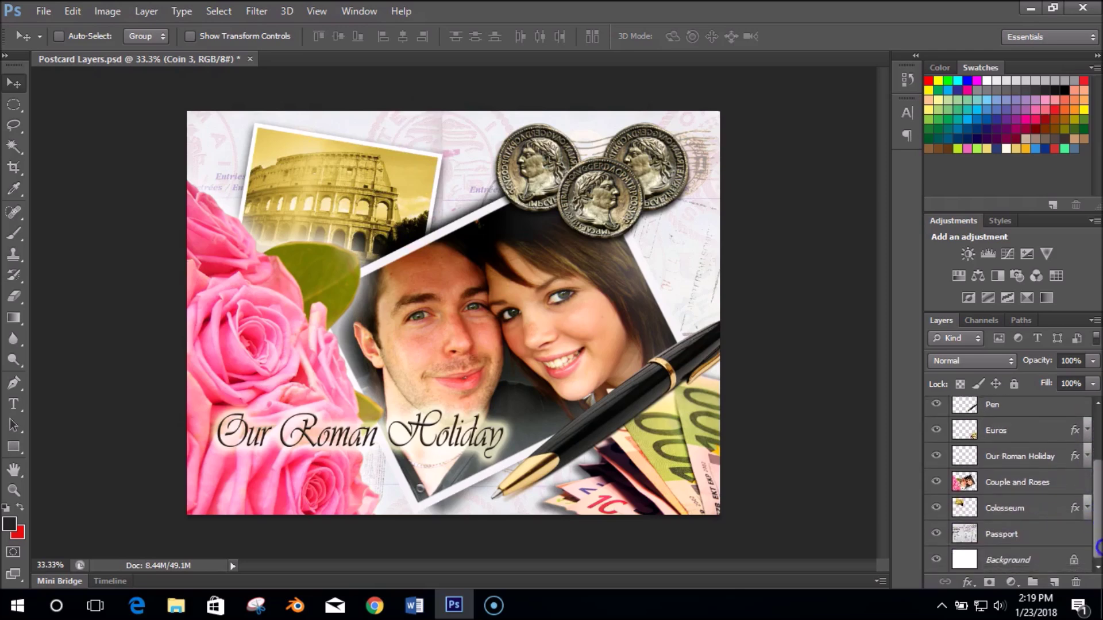
pyautogui.click(1036, 509)
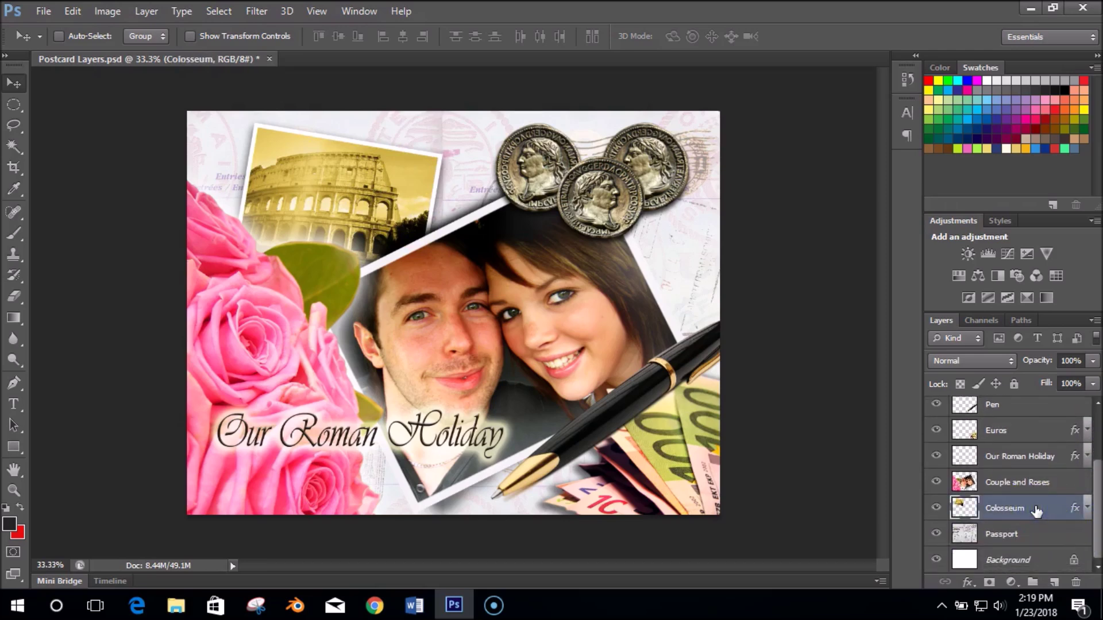
pyautogui.rightClick(1037, 510)
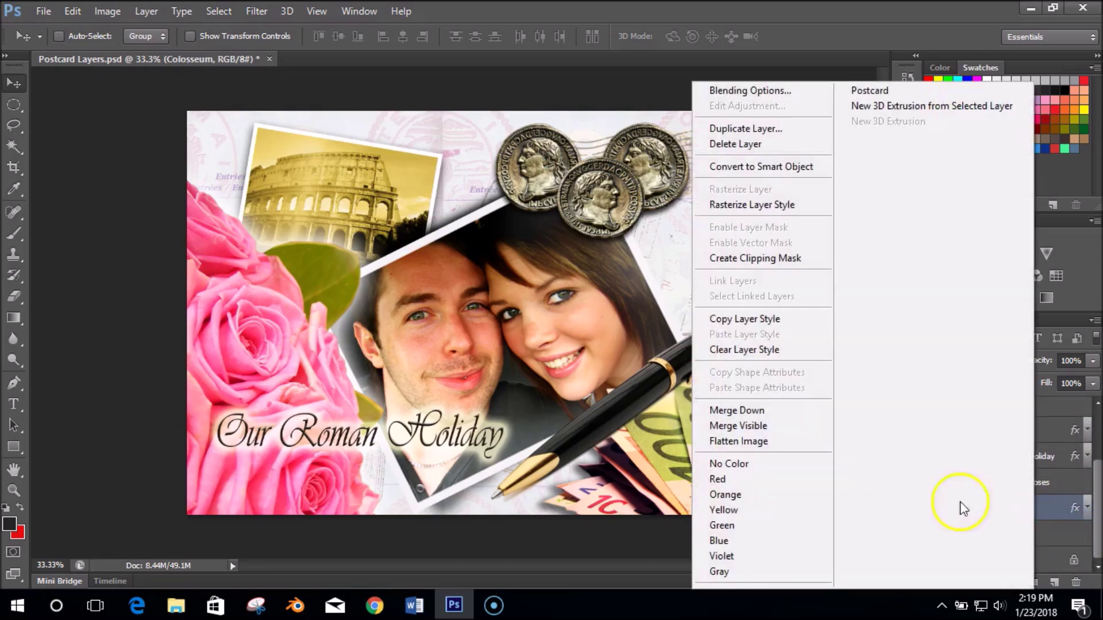
pyautogui.click(827, 71)
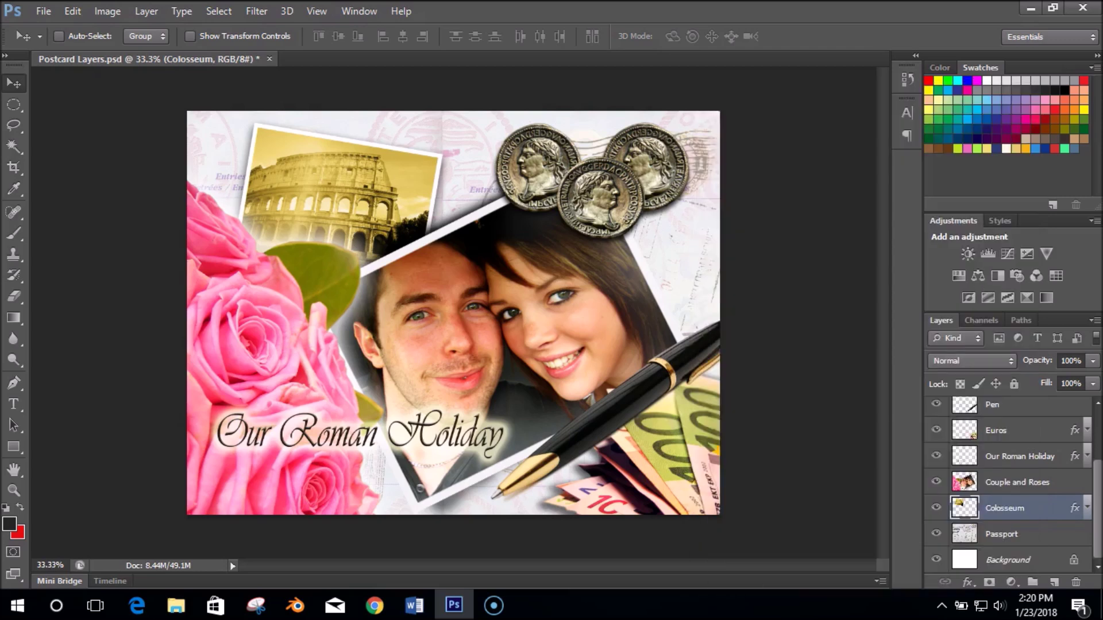
pyautogui.click(1076, 583)
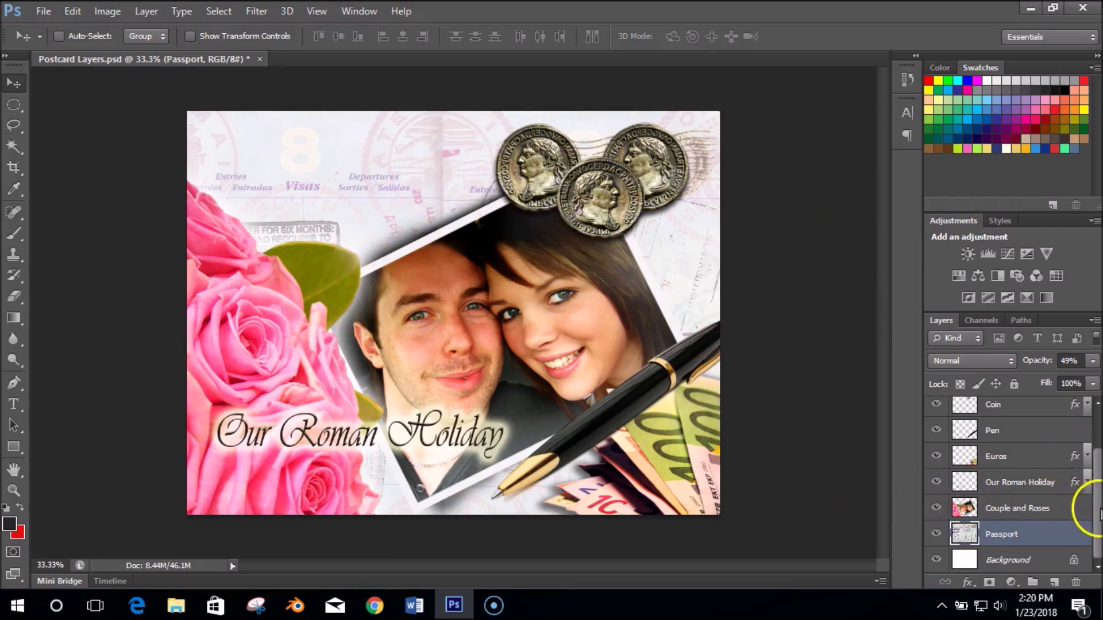
# - Open the Colosseum file from the Unit3 Layers folder
pyautogui.scroll(2, 1084, 505)
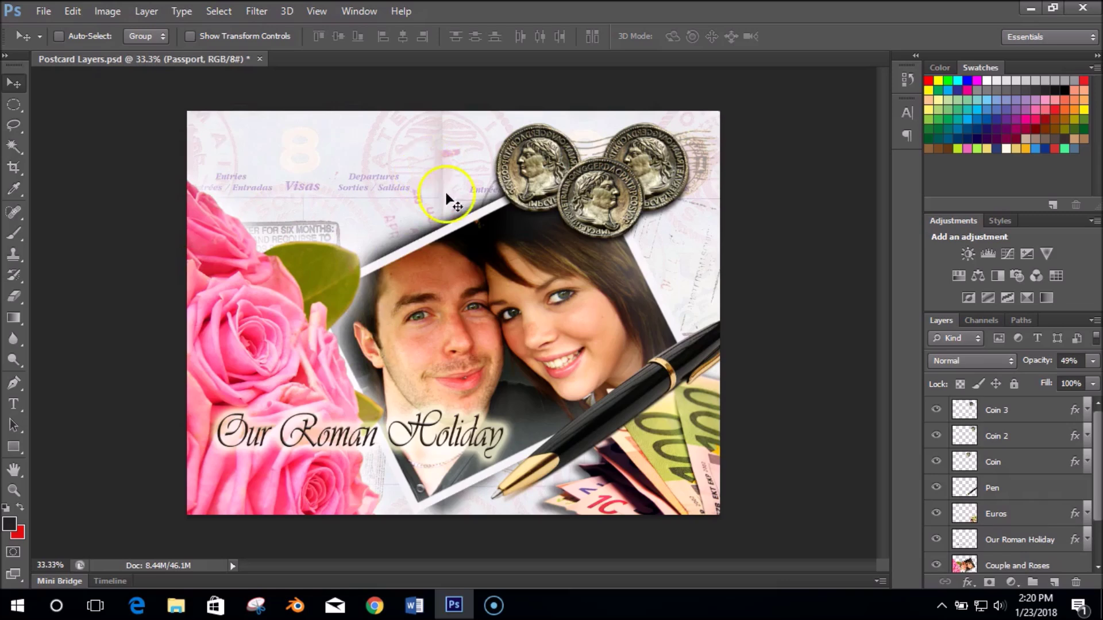
pyautogui.click(37, 10)
pyautogui.click(54, 46)
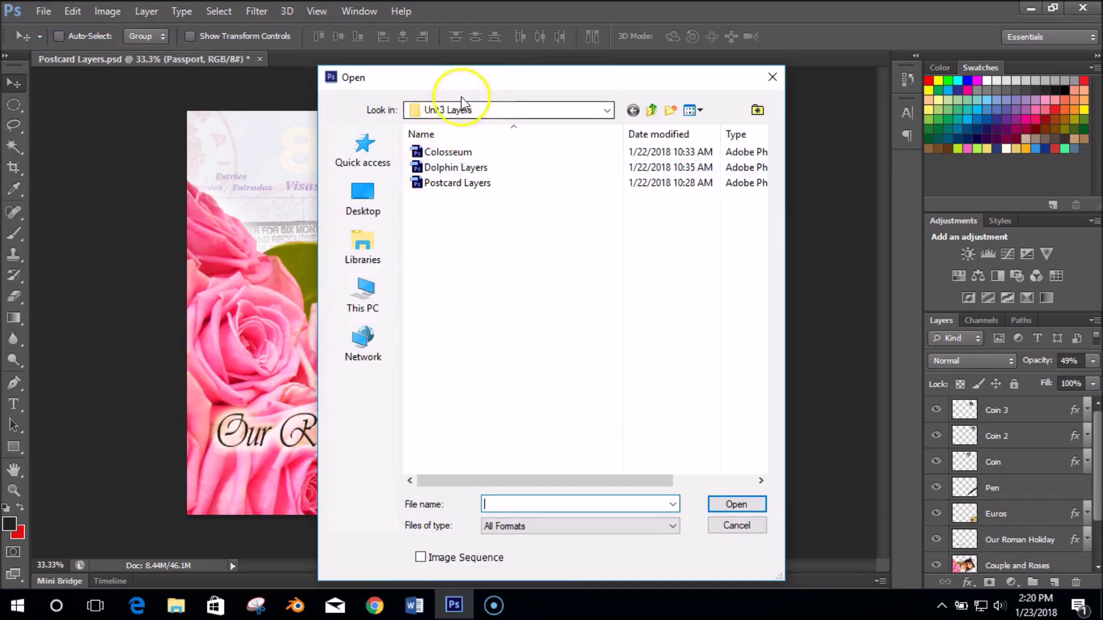
pyautogui.doubleClick(449, 152)
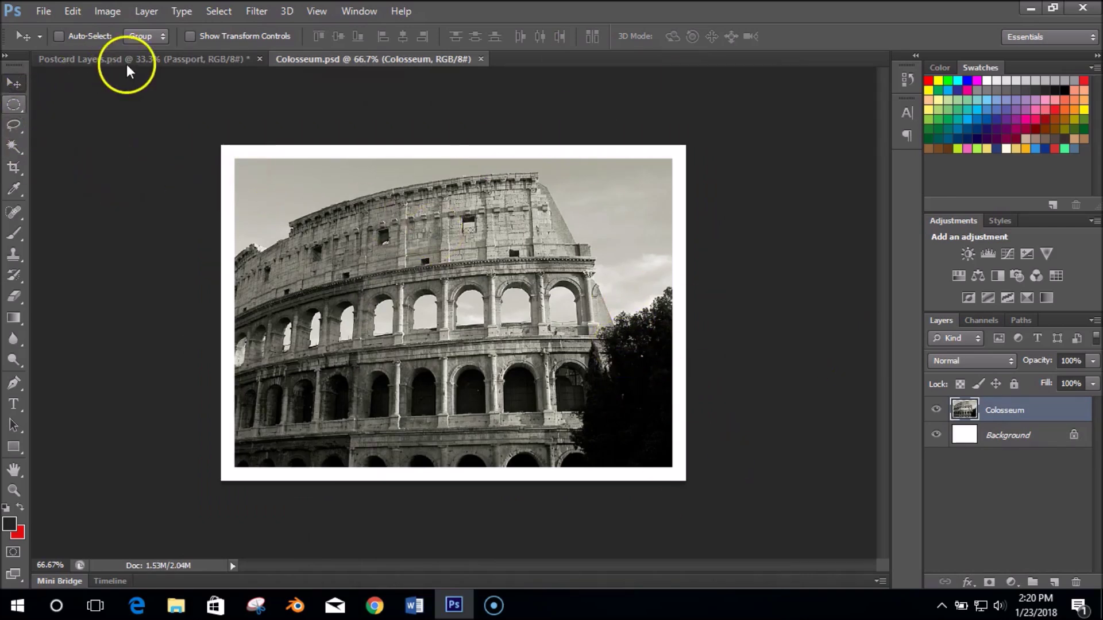
# - Copy the Colosseum image into the Postcard Layers document and position it in the postcard's upper-left area, above the roses
pyautogui.click(107, 59)
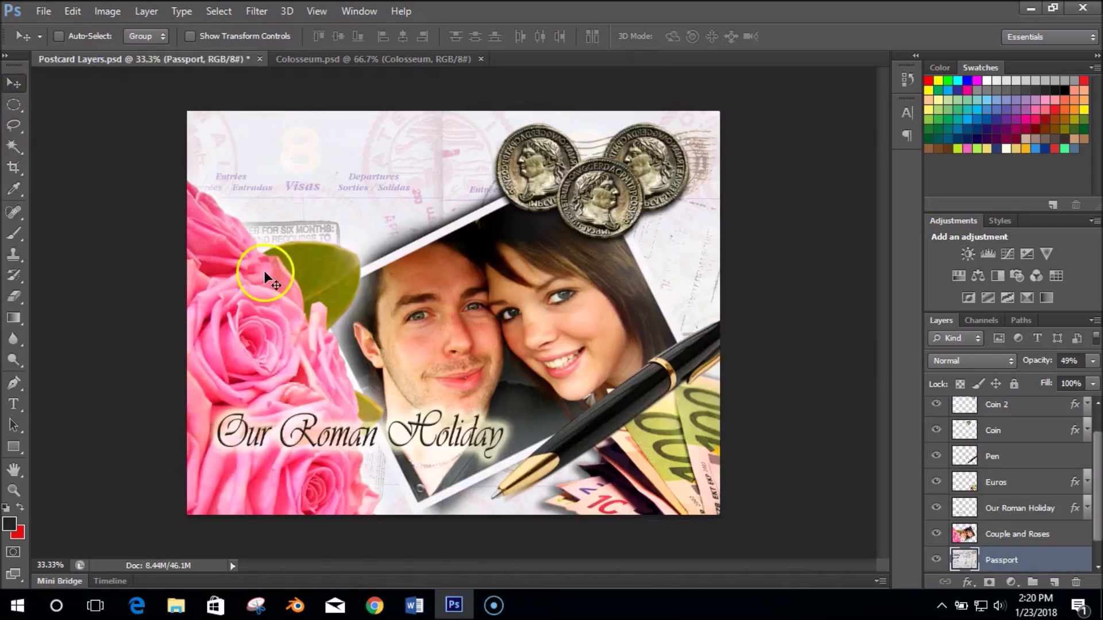
pyautogui.click(364, 58)
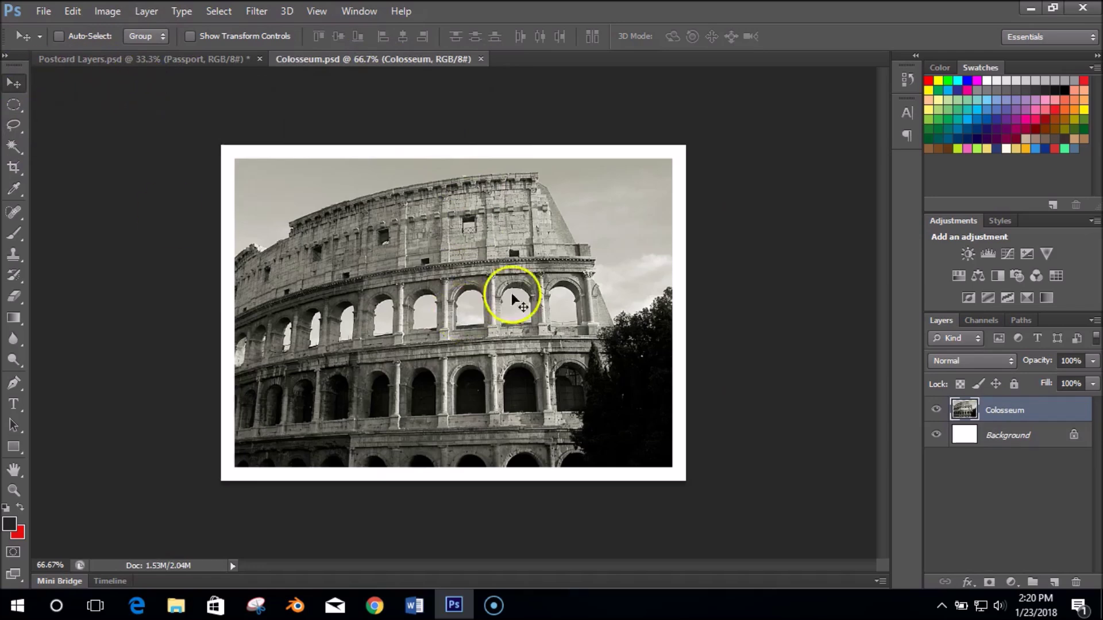
pyautogui.moveTo(460, 299); pyautogui.dragTo(170, 62)
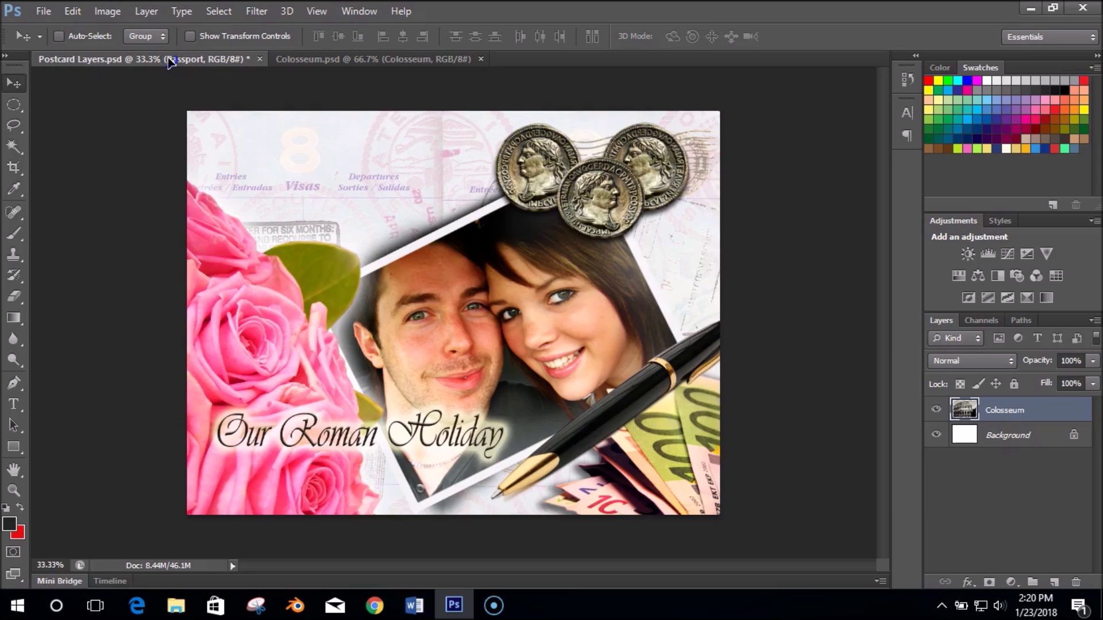
pyautogui.moveTo(169, 62); pyautogui.dragTo(278, 180)
pyautogui.moveTo(357, 243); pyautogui.dragTo(349, 188)
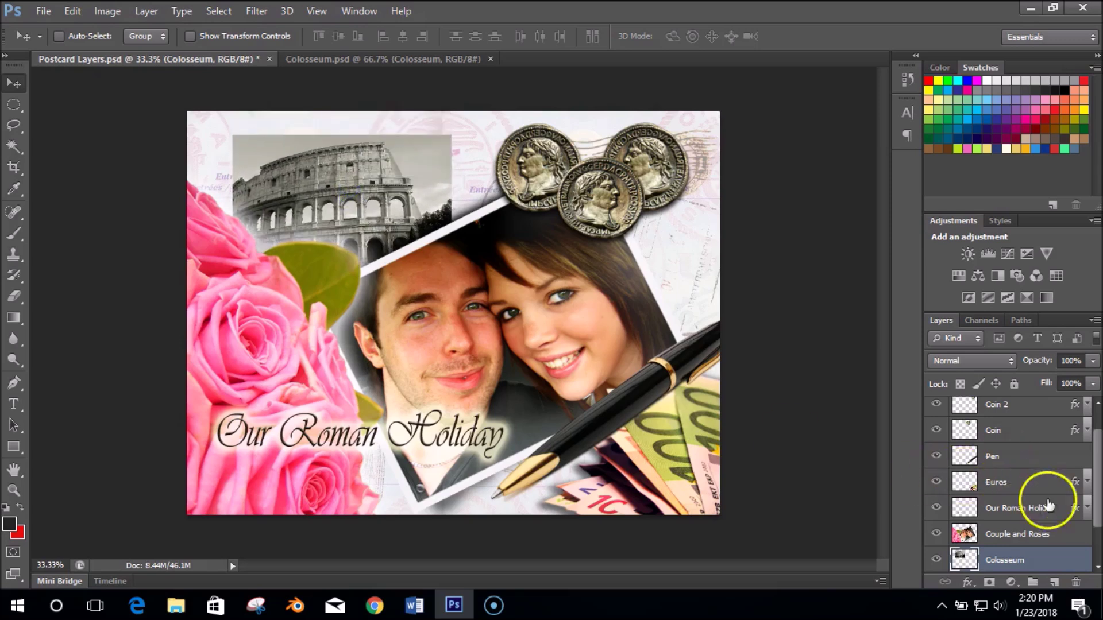
pyautogui.moveTo(1096, 492); pyautogui.dragTo(1084, 534)
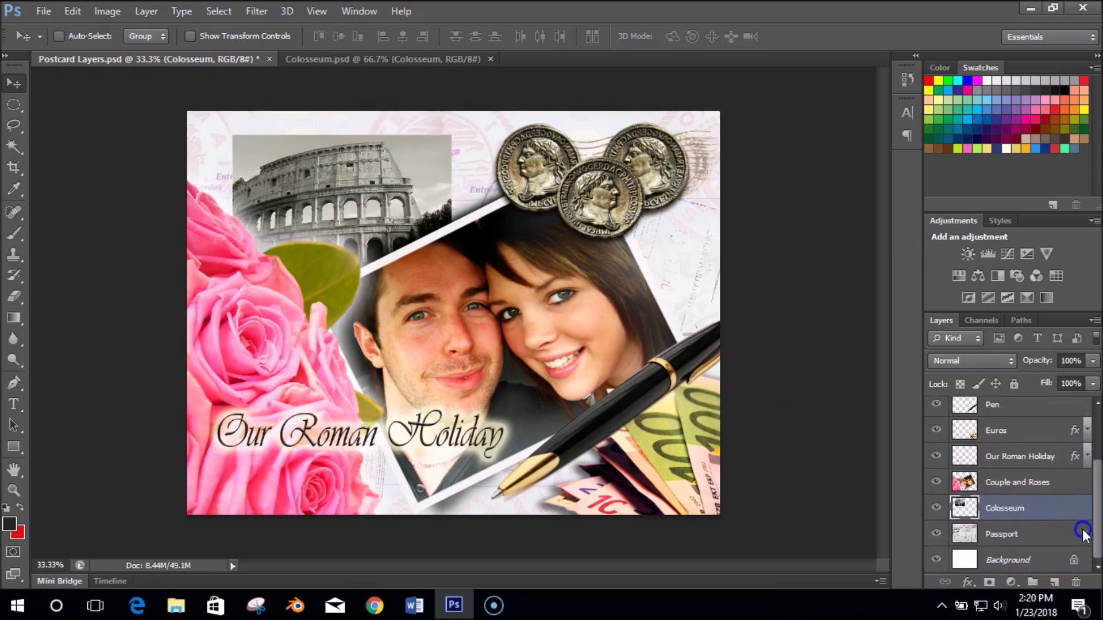
pyautogui.moveTo(304, 181); pyautogui.dragTo(306, 166)
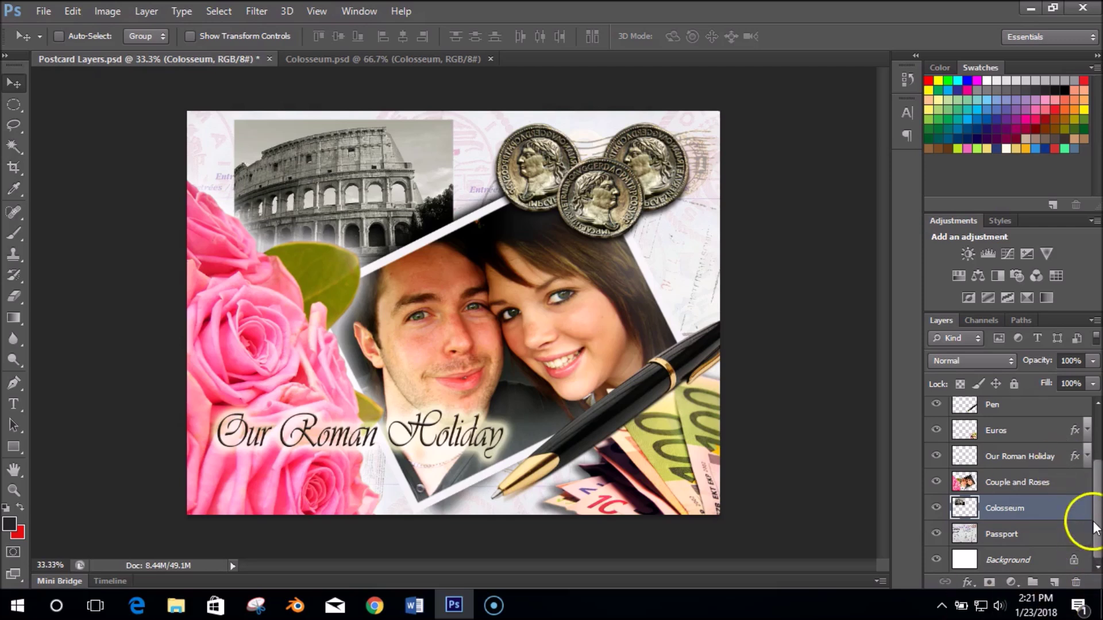
# - Try flipping the Couple and Roses layer horizontally and shifting it to the right, and undo both changes
pyautogui.click(1038, 482)
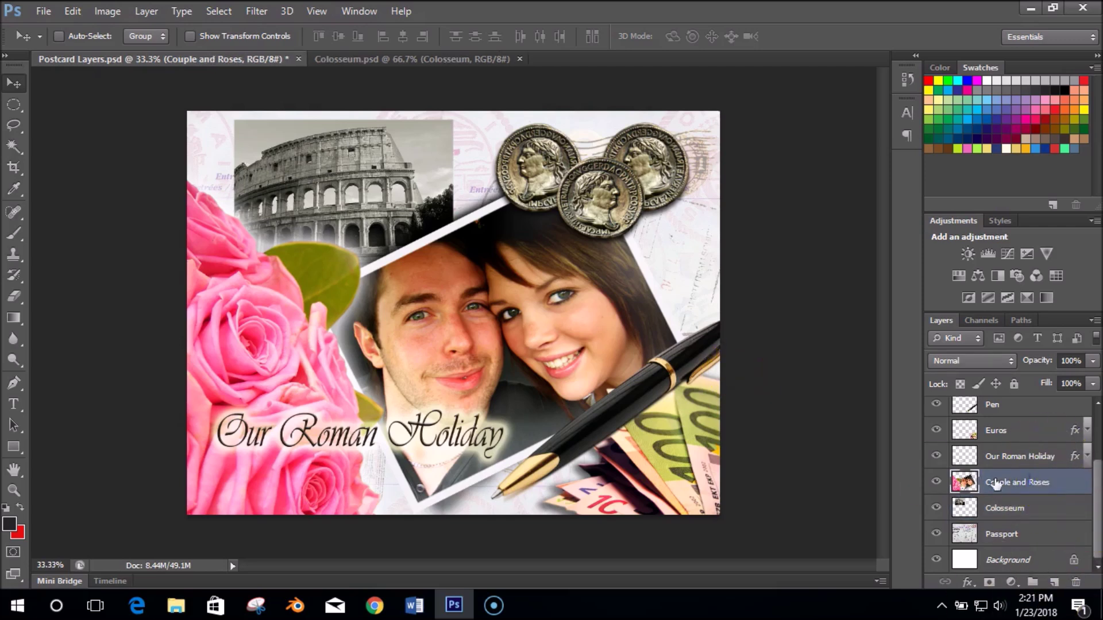
pyautogui.click(73, 11)
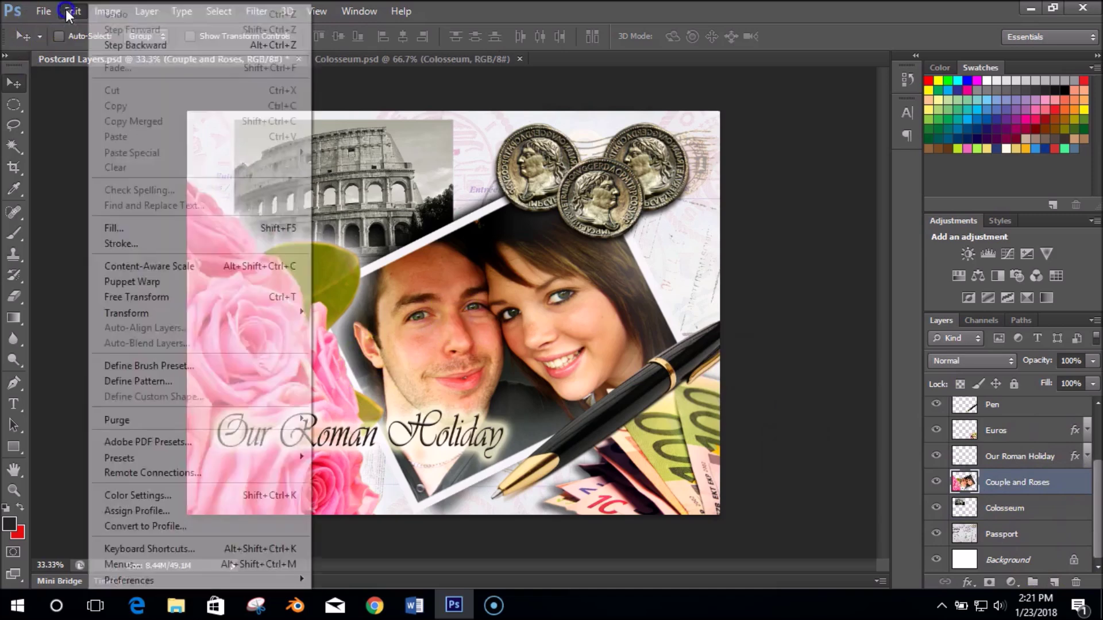
pyautogui.moveTo(163, 313)
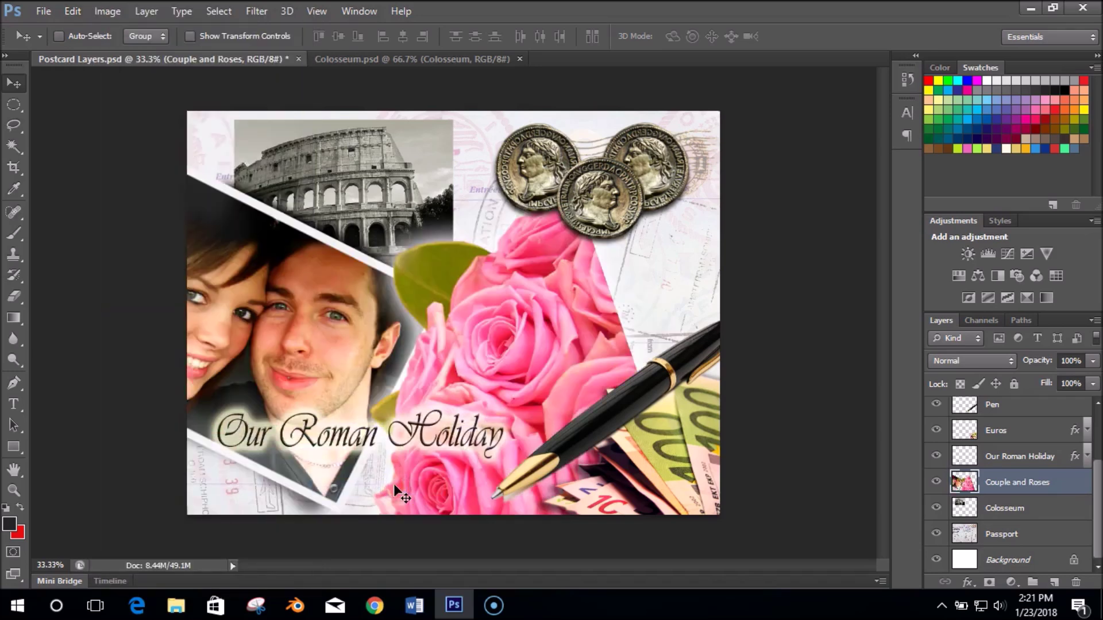
pyautogui.moveTo(449, 340); pyautogui.dragTo(585, 347)
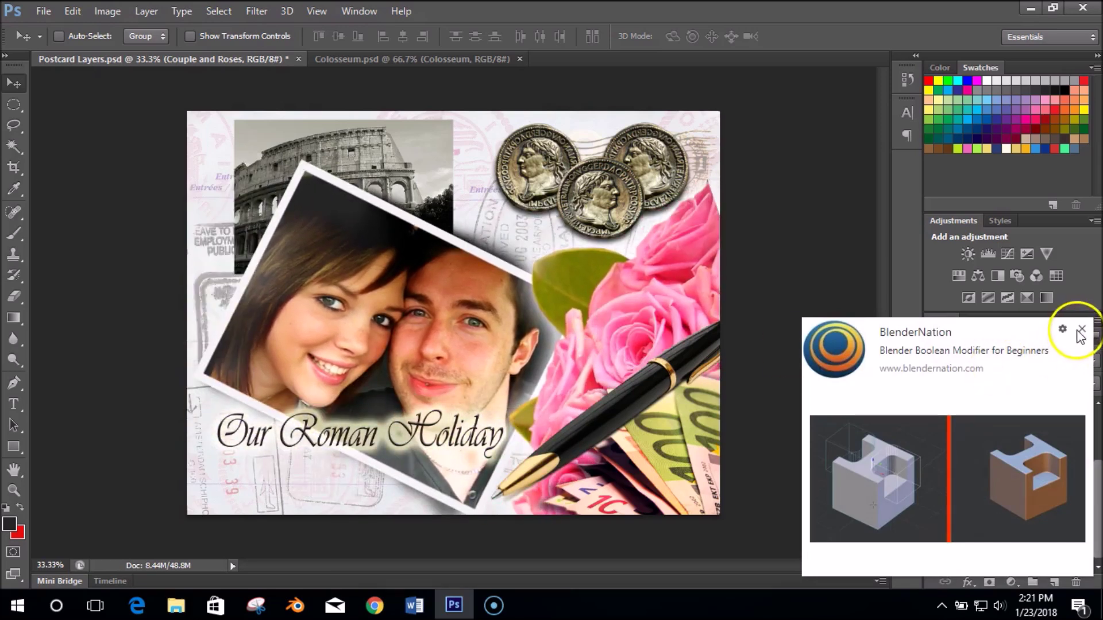
pyautogui.click(1082, 328)
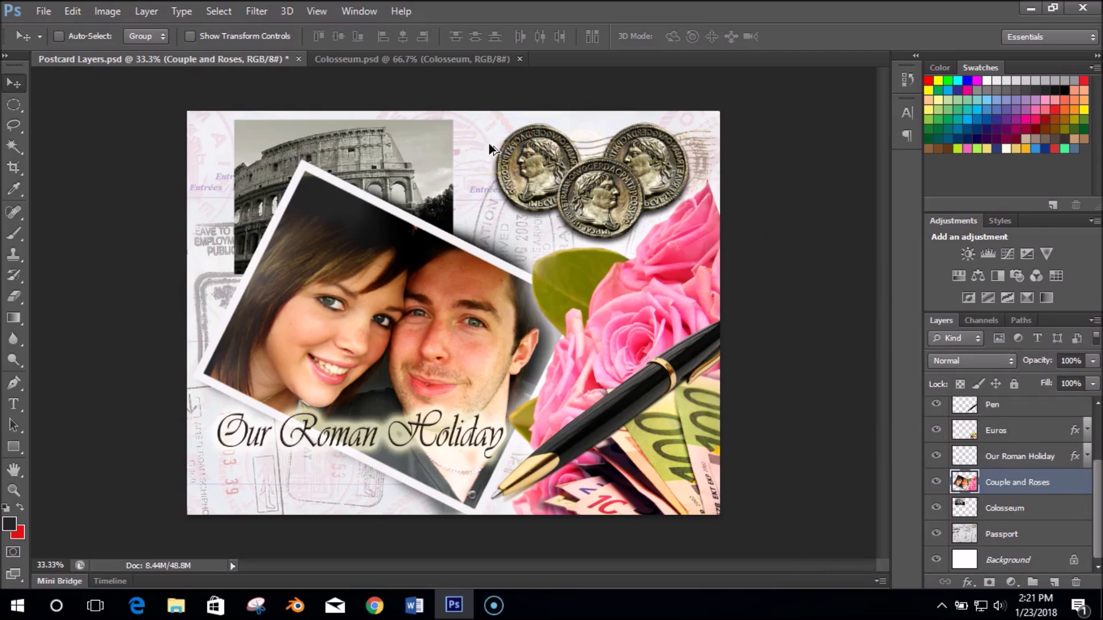
pyautogui.hotkey('ctrl', 'z')
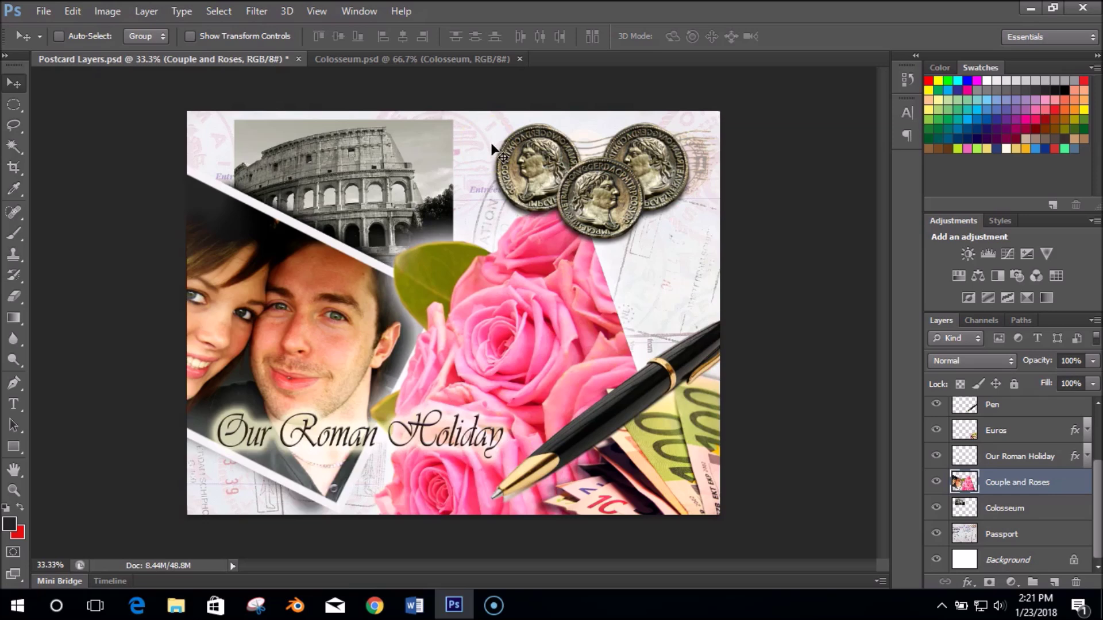
pyautogui.hotkey('ctrl', 'alt', 'z')
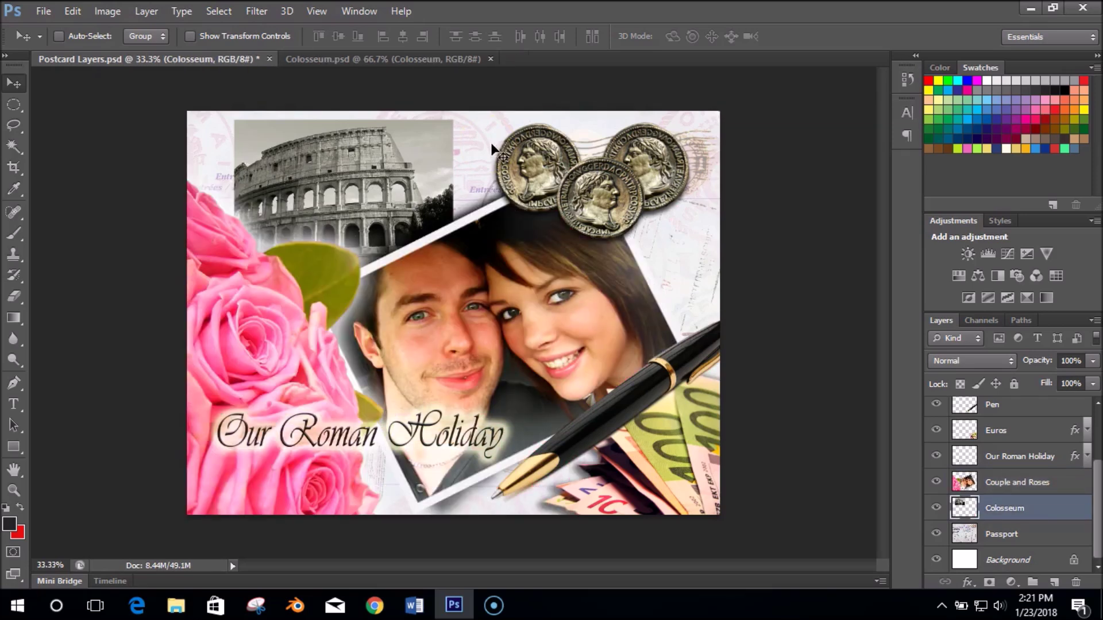
# - Warp the Colosseum layer, bulging its upper part outward and pulling its upper-right corner up and to the right
pyautogui.click(1025, 533)
pyautogui.click(1028, 506)
pyautogui.click(73, 13)
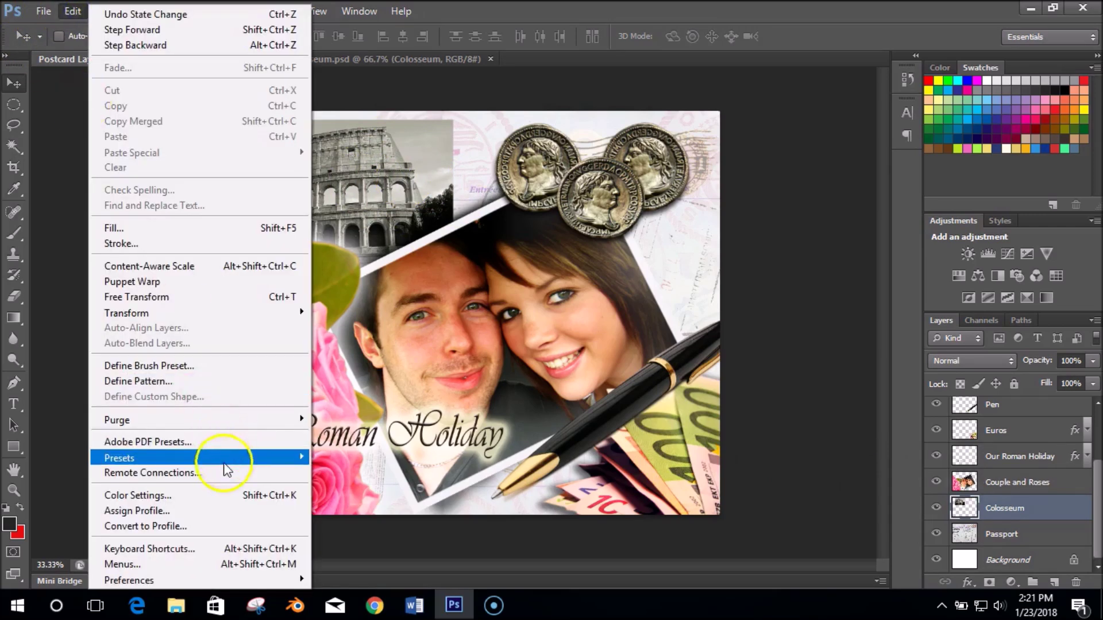
pyautogui.moveTo(220, 313)
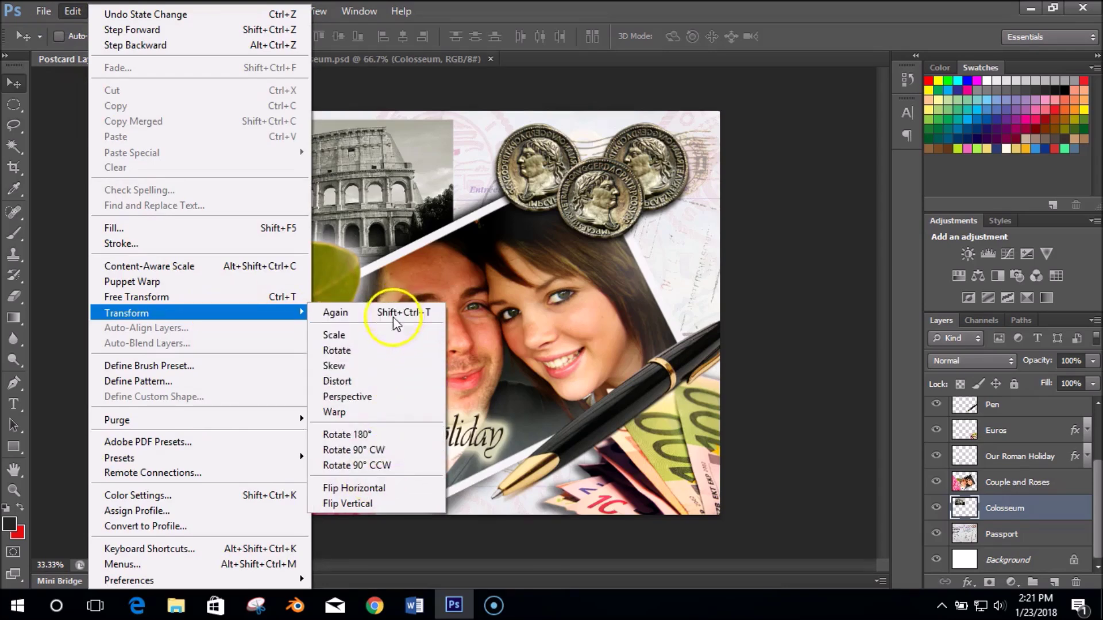
pyautogui.click(402, 412)
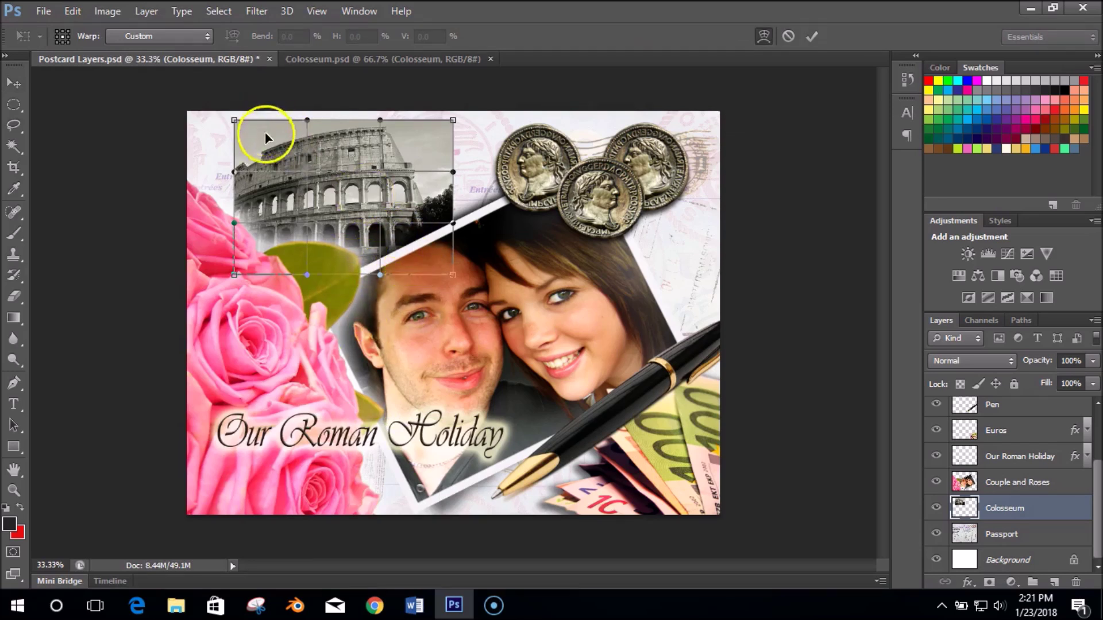
pyautogui.moveTo(269, 141)
pyautogui.mouseDown()
pyautogui.moveTo(250, 142)
pyautogui.moveTo(263, 139)
pyautogui.mouseUp()
pyautogui.moveTo(365, 184); pyautogui.dragTo(366, 212)
pyautogui.moveTo(394, 159); pyautogui.dragTo(409, 146)
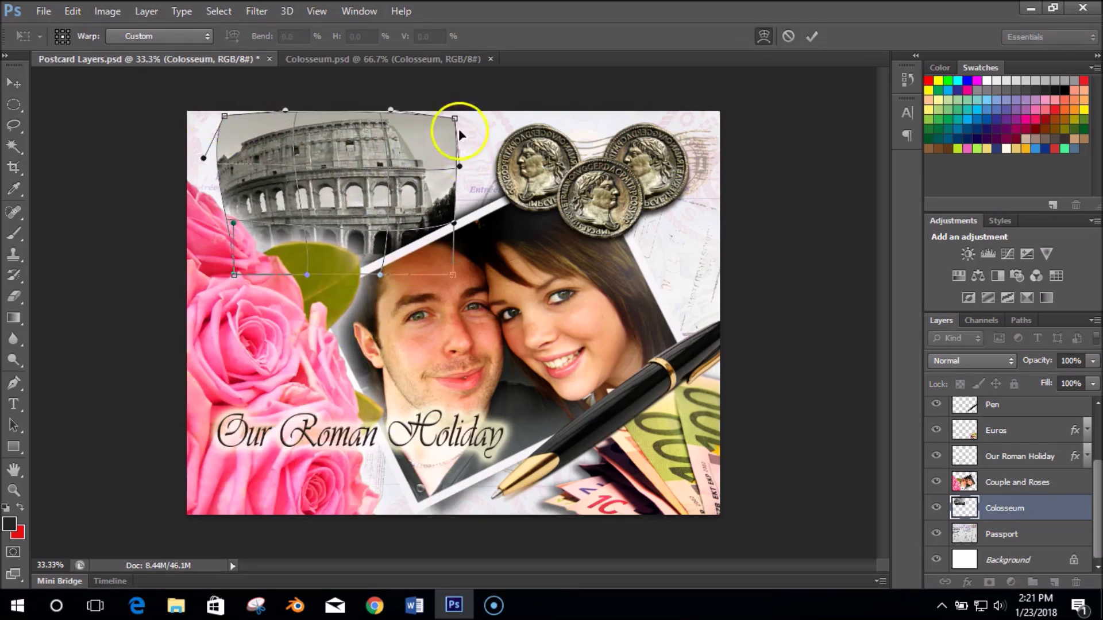
pyautogui.moveTo(454, 118); pyautogui.dragTo(468, 108)
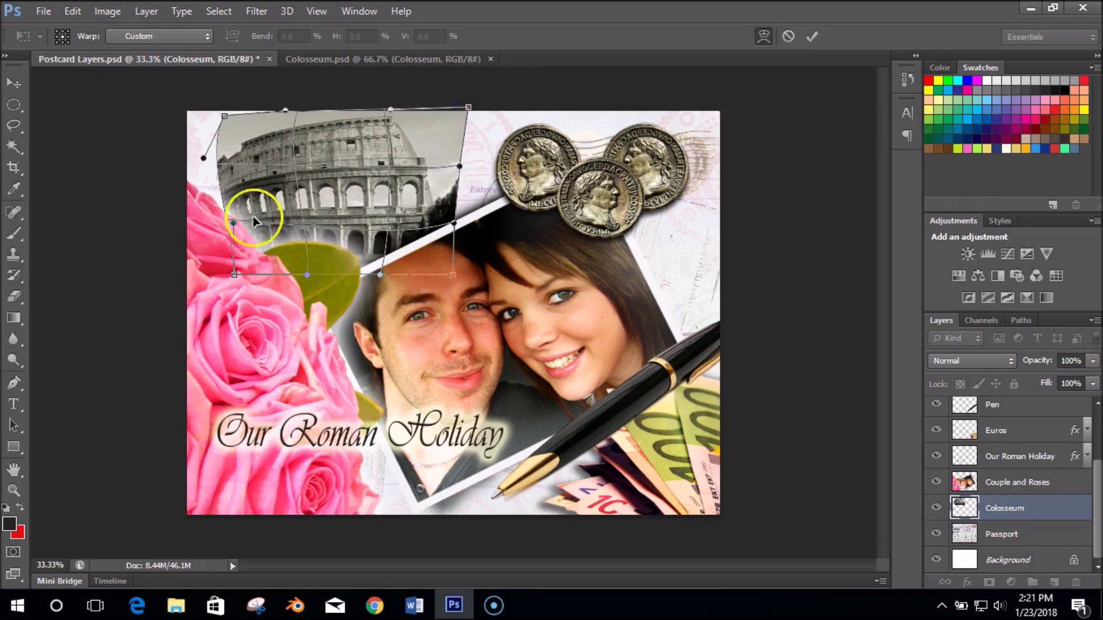
# - Stretch the Colosseum warp's two left corners and left side past the postcard's left edge and apply the warp
pyautogui.moveTo(225, 117); pyautogui.dragTo(178, 110)
pyautogui.click(234, 276)
pyautogui.moveTo(235, 277); pyautogui.dragTo(160, 284)
pyautogui.moveTo(203, 197); pyautogui.dragTo(172, 177)
pyautogui.click(358, 183)
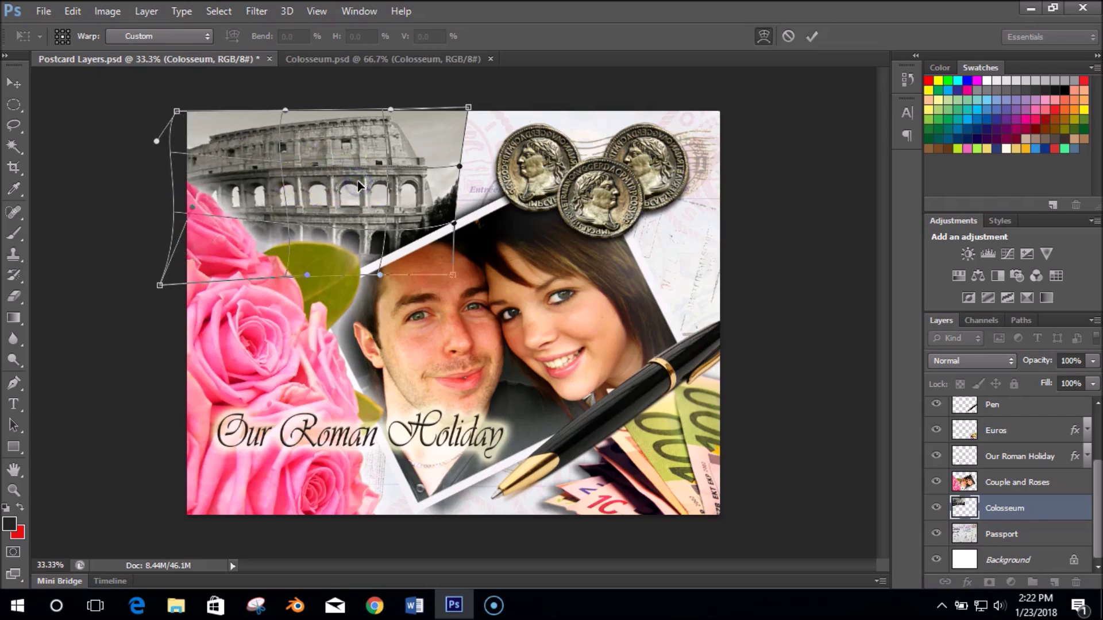
pyautogui.click(812, 36)
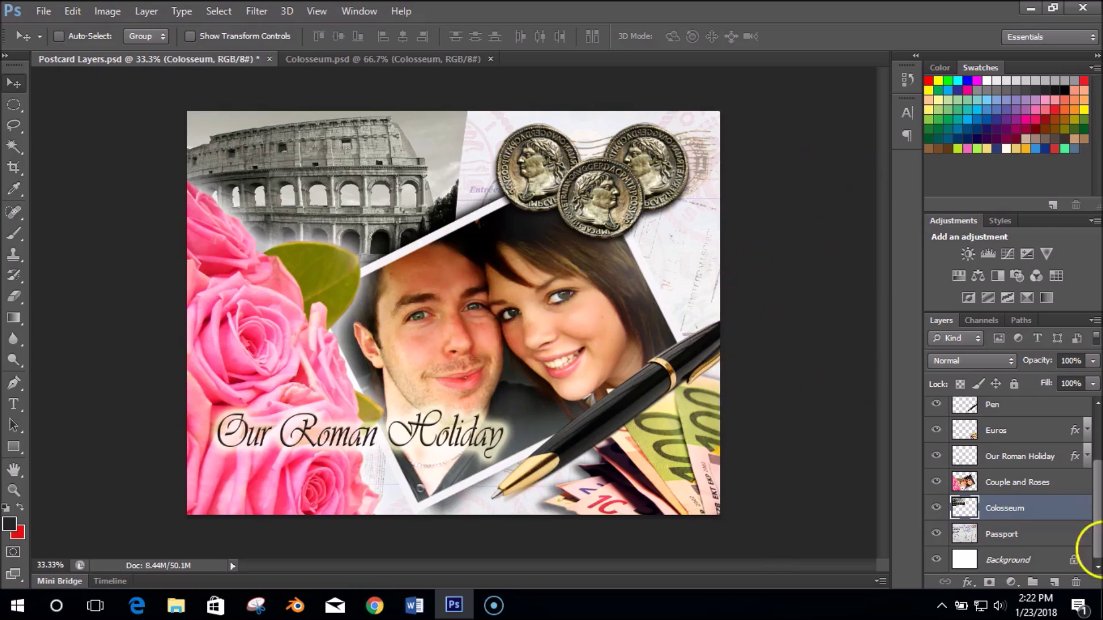
# - Move the Coin layer's coin slightly right and down, closer to the other two coins
pyautogui.click(1096, 423)
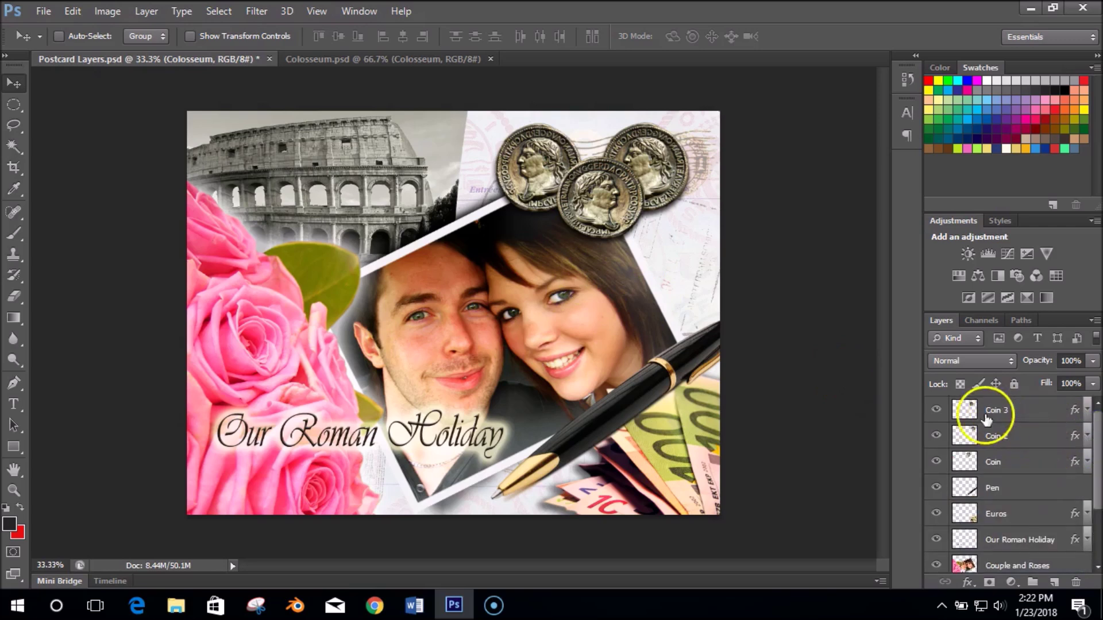
pyautogui.click(997, 463)
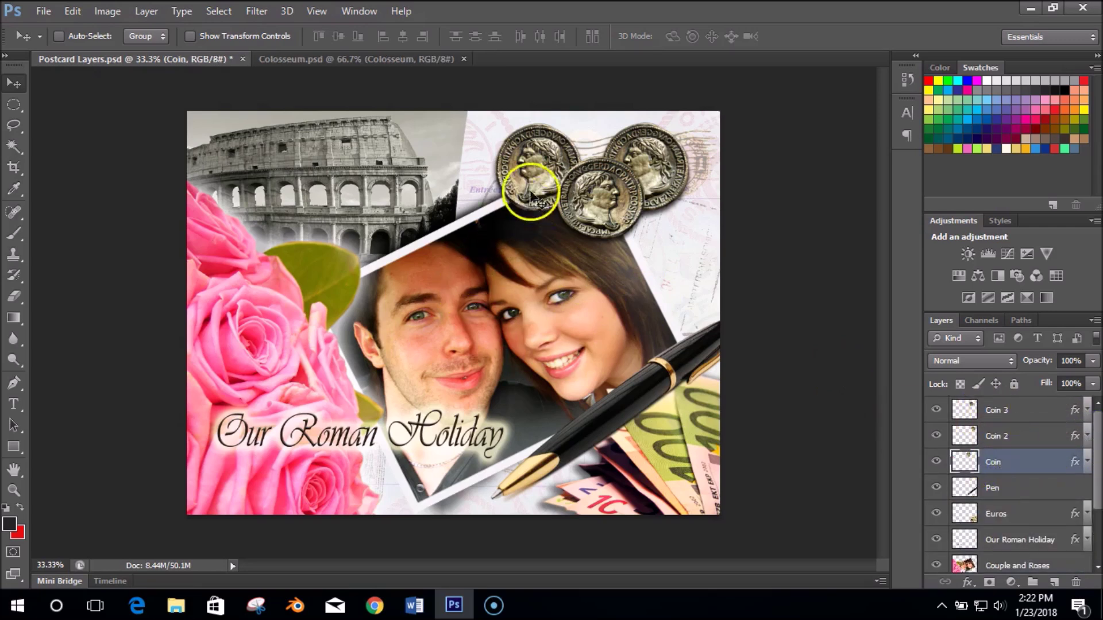
pyautogui.moveTo(533, 170)
pyautogui.mouseDown()
pyautogui.moveTo(514, 177)
pyautogui.moveTo(538, 175)
pyautogui.mouseUp()
# - Add an Outer Glow to the Coin layer with the Normal blend mode, keeping the coins in view
pyautogui.click(1005, 464)
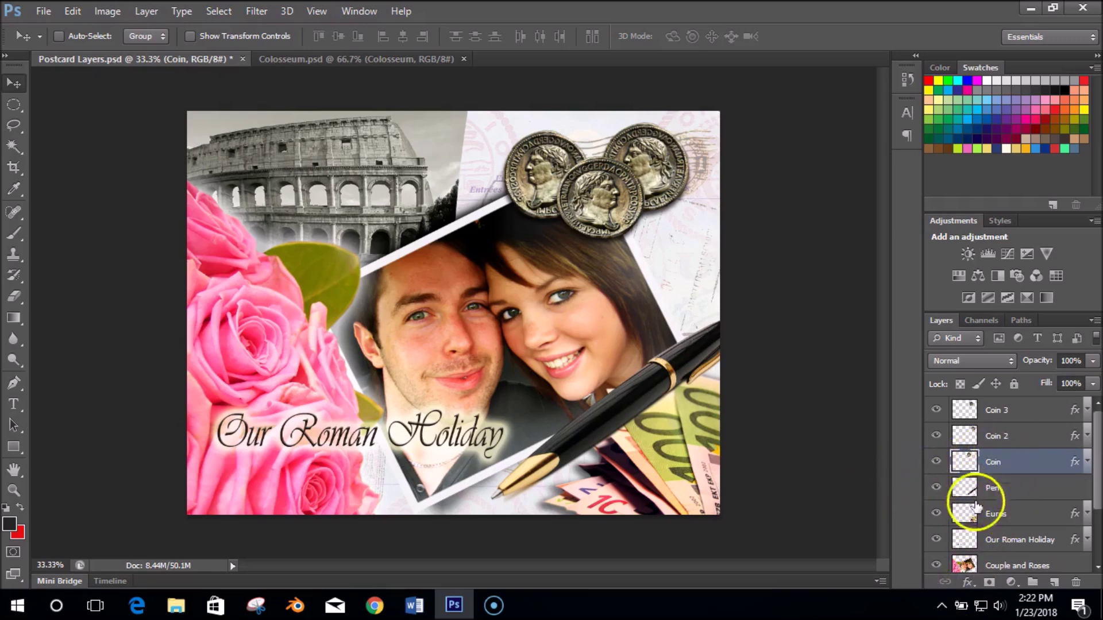
pyautogui.click(968, 583)
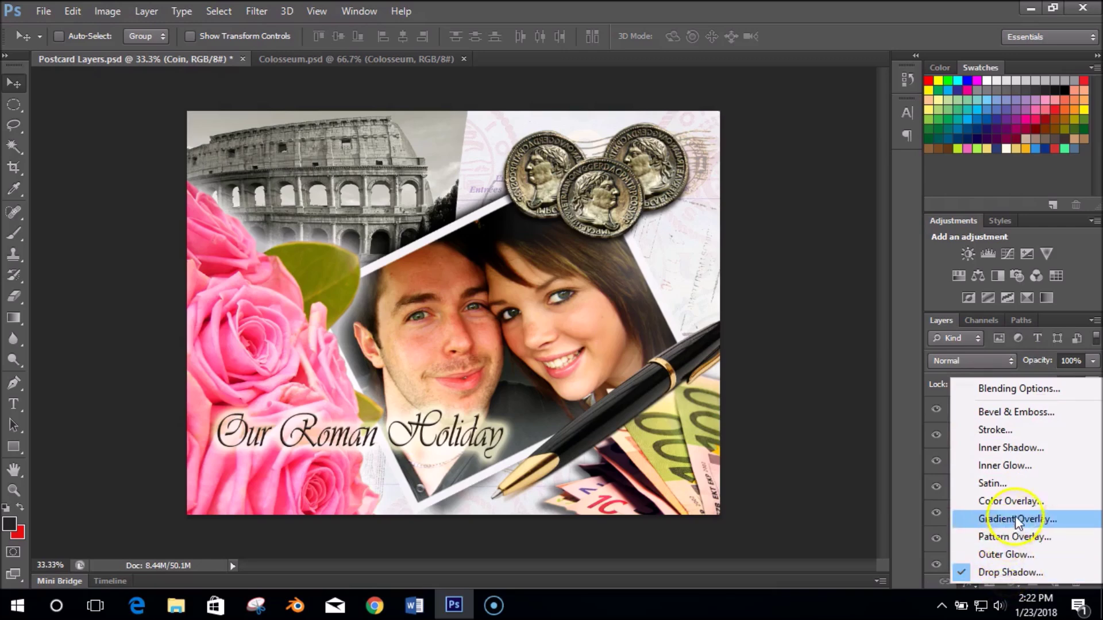
pyautogui.click(1003, 553)
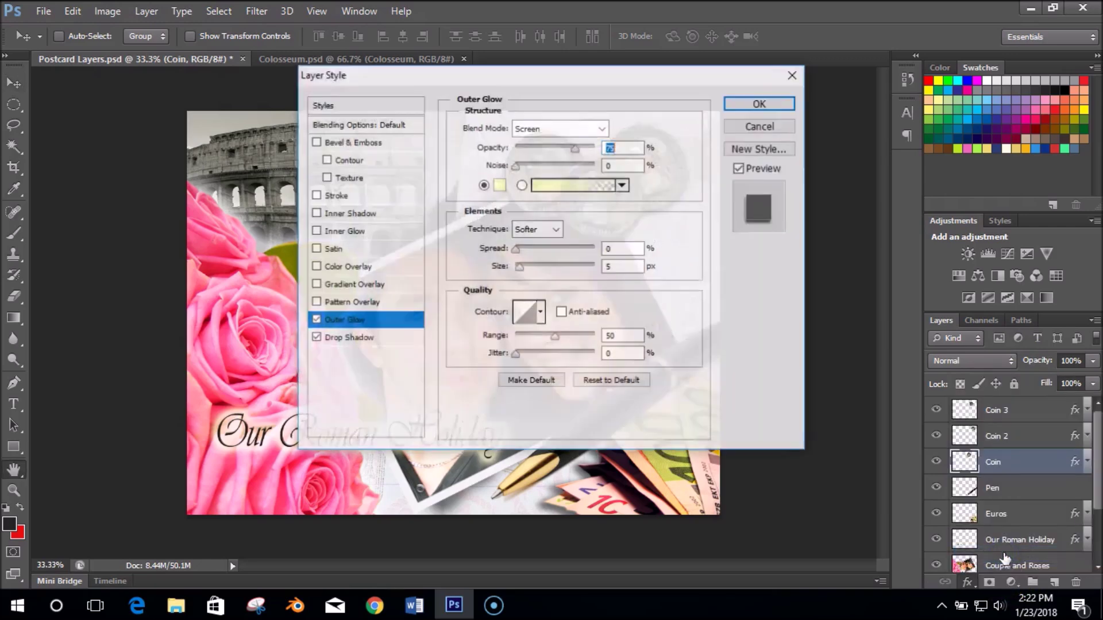
pyautogui.moveTo(474, 75); pyautogui.dragTo(779, 215)
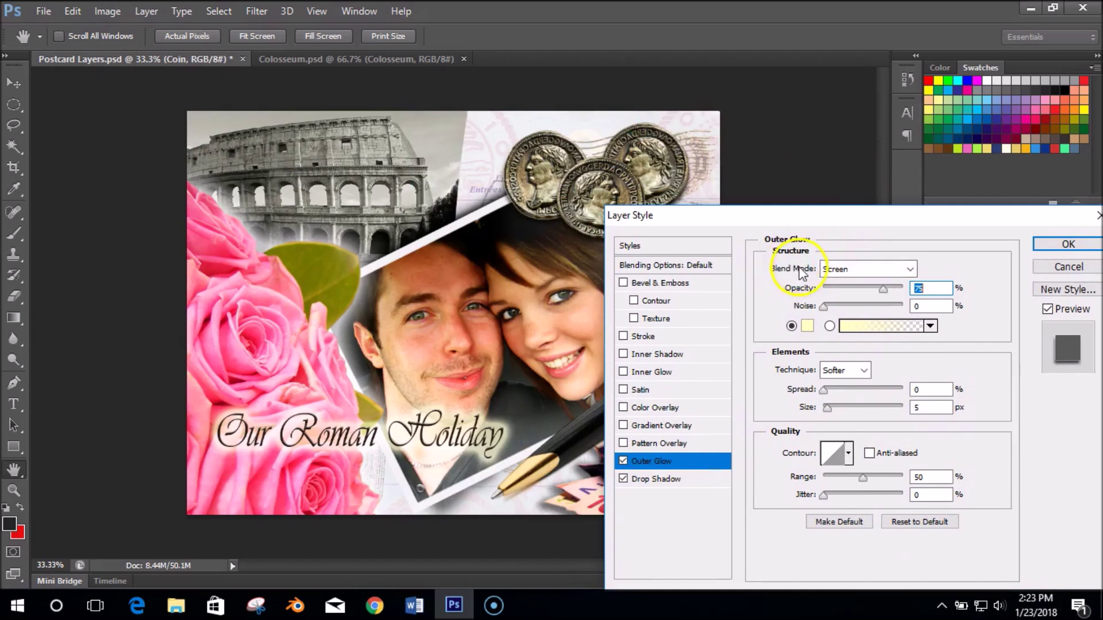
pyautogui.click(840, 272)
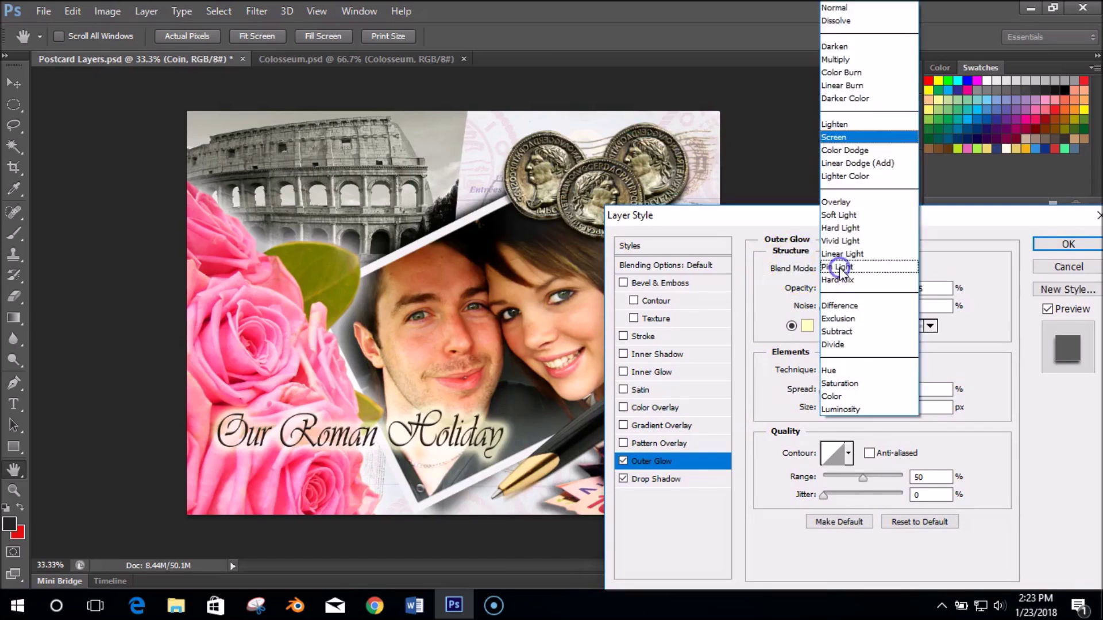
pyautogui.click(865, 7)
pyautogui.moveTo(767, 216); pyautogui.dragTo(796, 291)
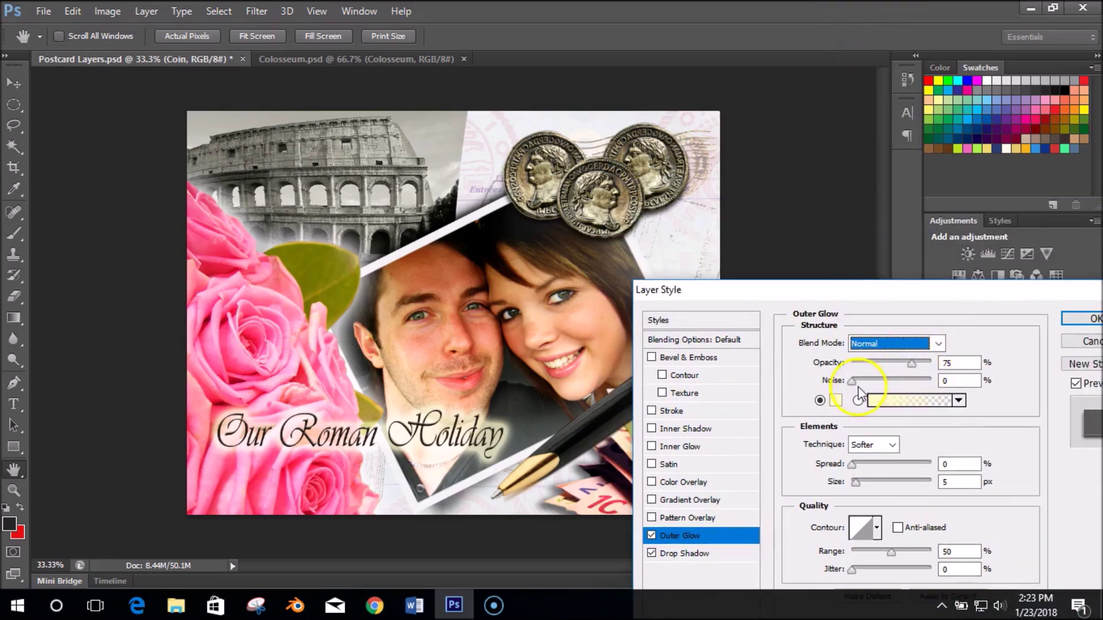
# - Set the coin's outer glow to 6% spread, 169 px size, 85% opacity and 0% noise
pyautogui.moveTo(860, 486); pyautogui.dragTo(913, 485)
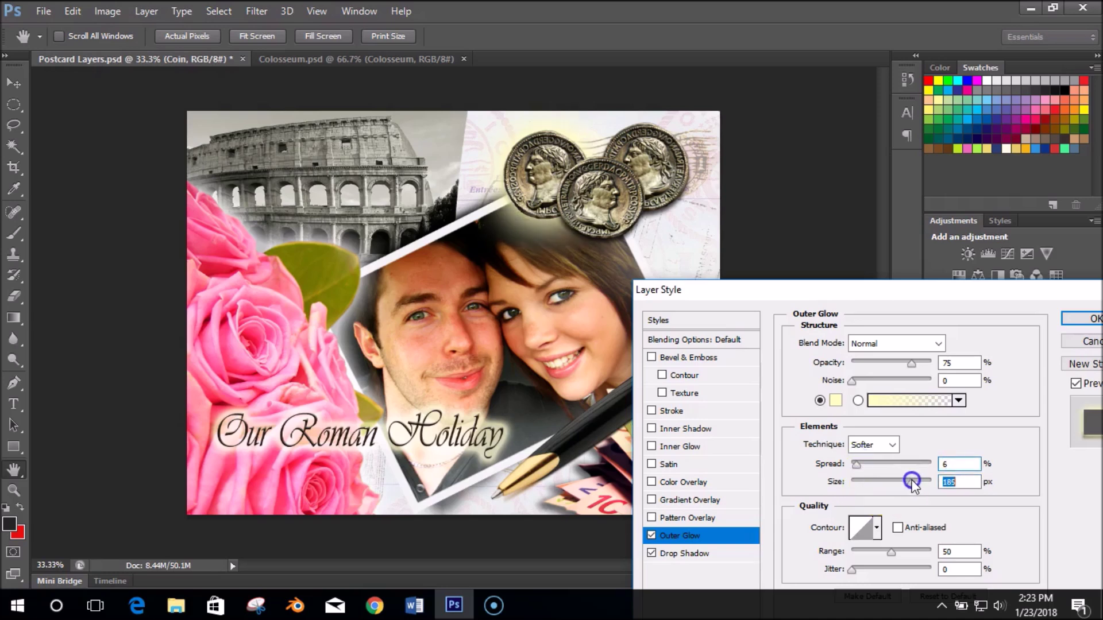
pyautogui.moveTo(914, 368)
pyautogui.mouseDown()
pyautogui.moveTo(862, 361)
pyautogui.moveTo(931, 377)
pyautogui.moveTo(925, 363)
pyautogui.moveTo(916, 368)
pyautogui.mouseUp()
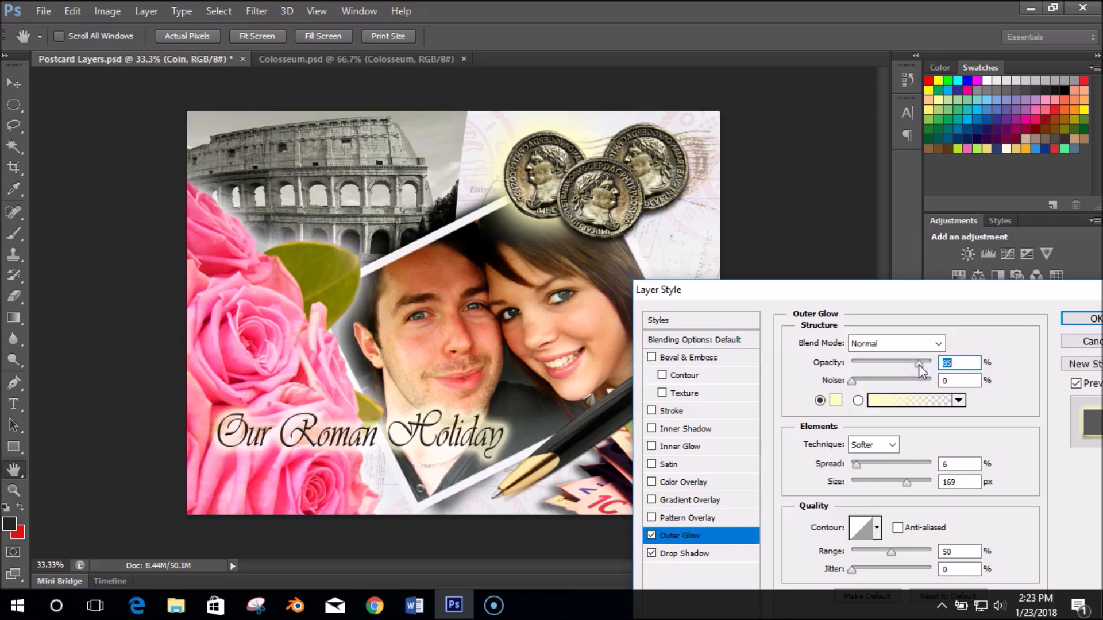
pyautogui.moveTo(853, 382)
pyautogui.mouseDown()
pyautogui.moveTo(910, 389)
pyautogui.moveTo(849, 385)
pyautogui.mouseUp()
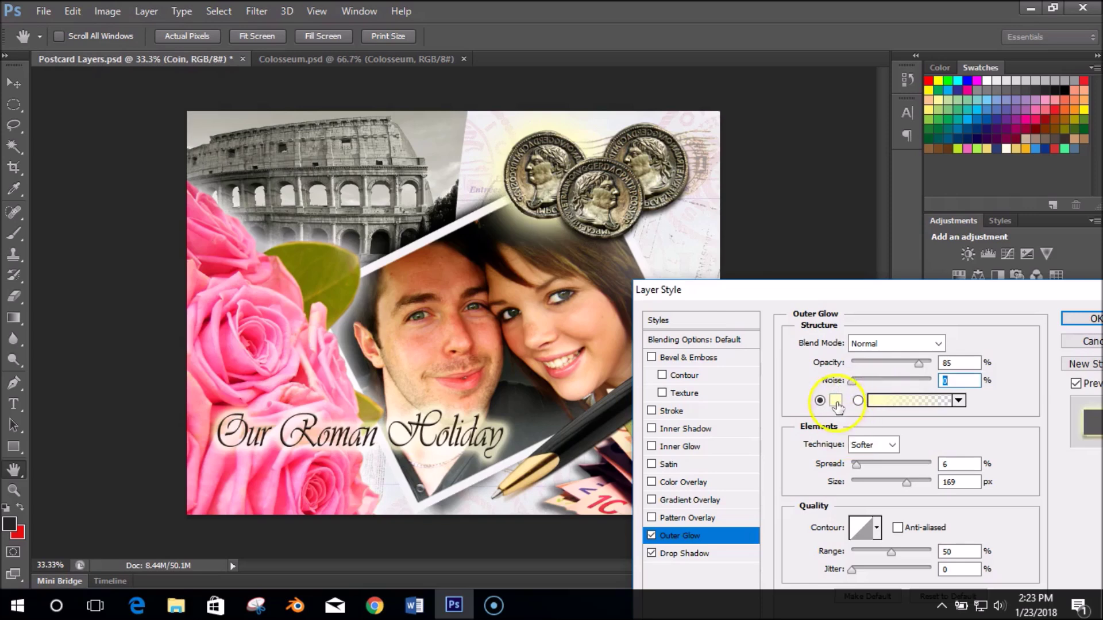
# - Change the coin's outer glow color to light cyan
pyautogui.click(836, 402)
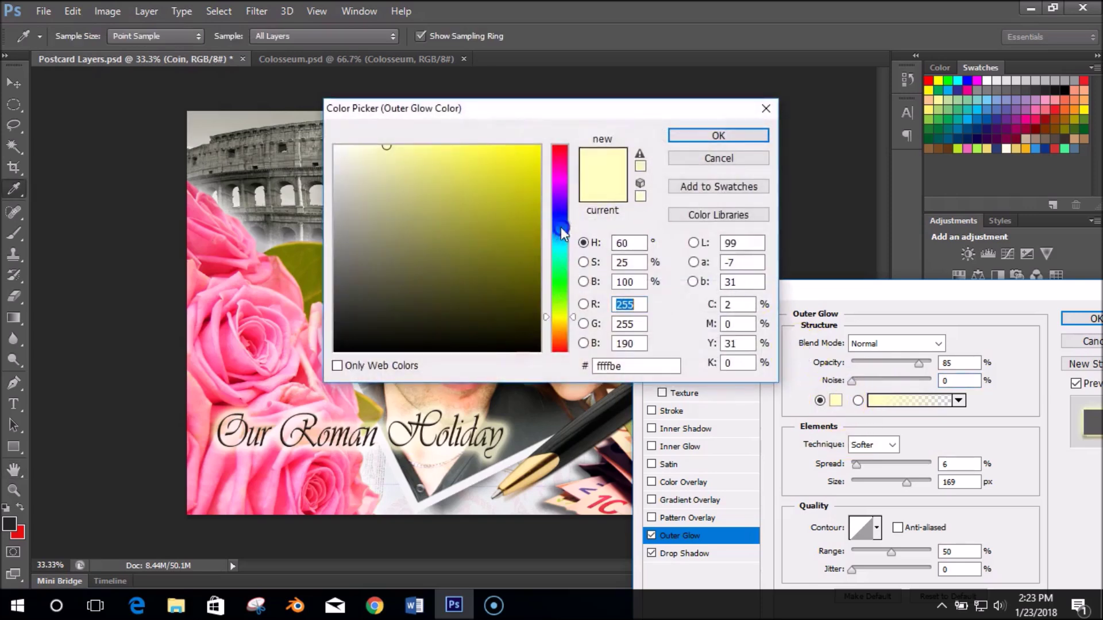
pyautogui.click(557, 246)
pyautogui.click(706, 135)
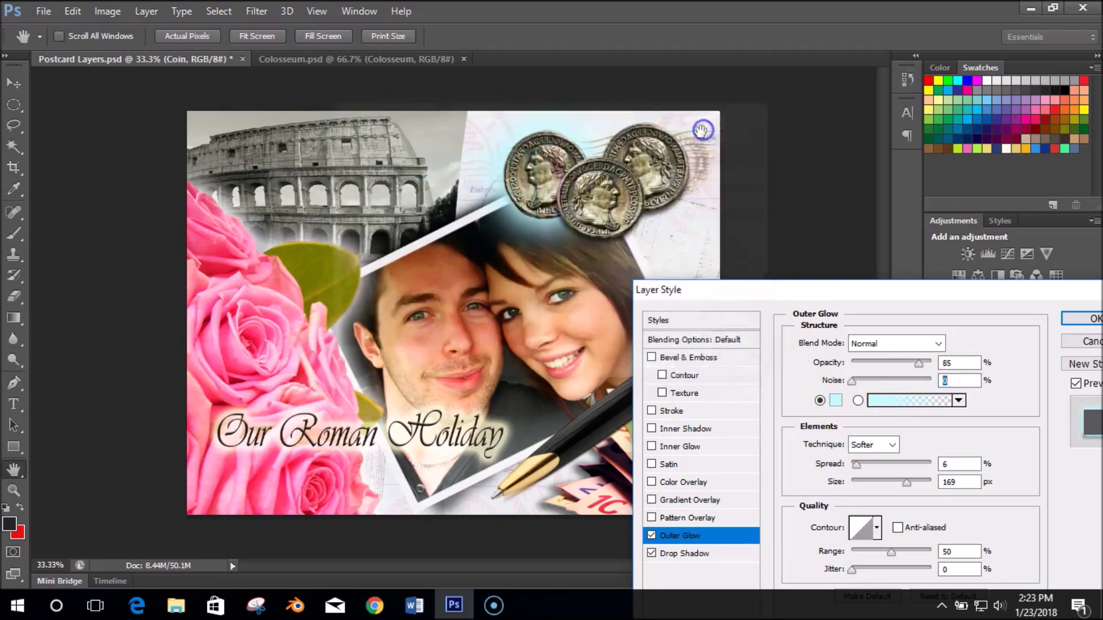
# - Change the coin's outer glow color to pale yellow (#fafdd5) and apply the layer style
pyautogui.click(835, 402)
pyautogui.click(559, 315)
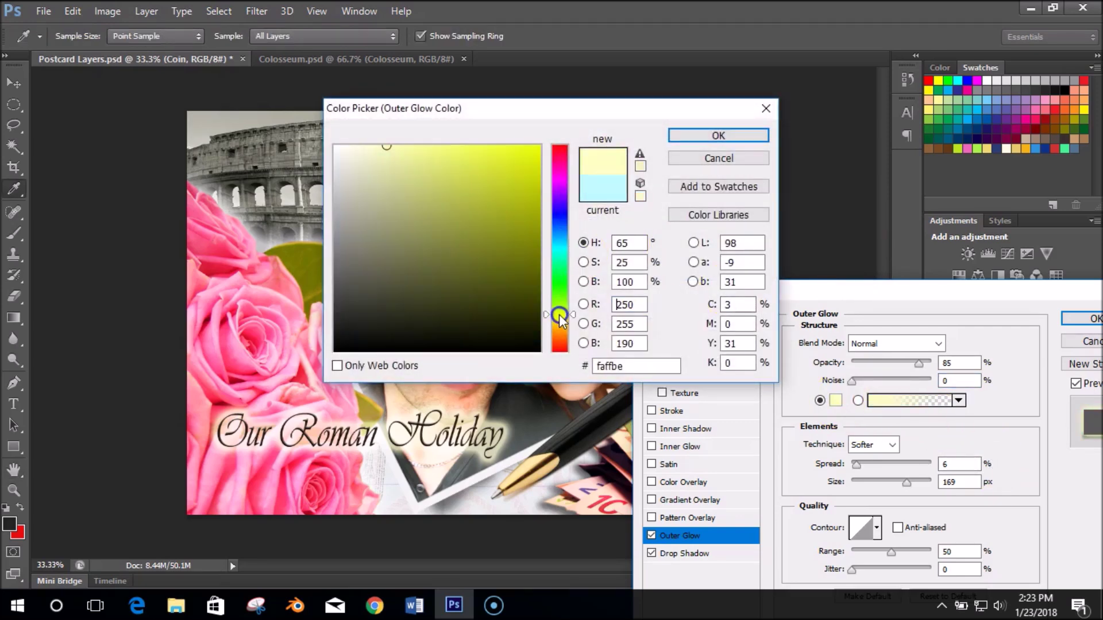
pyautogui.moveTo(529, 178); pyautogui.dragTo(366, 147)
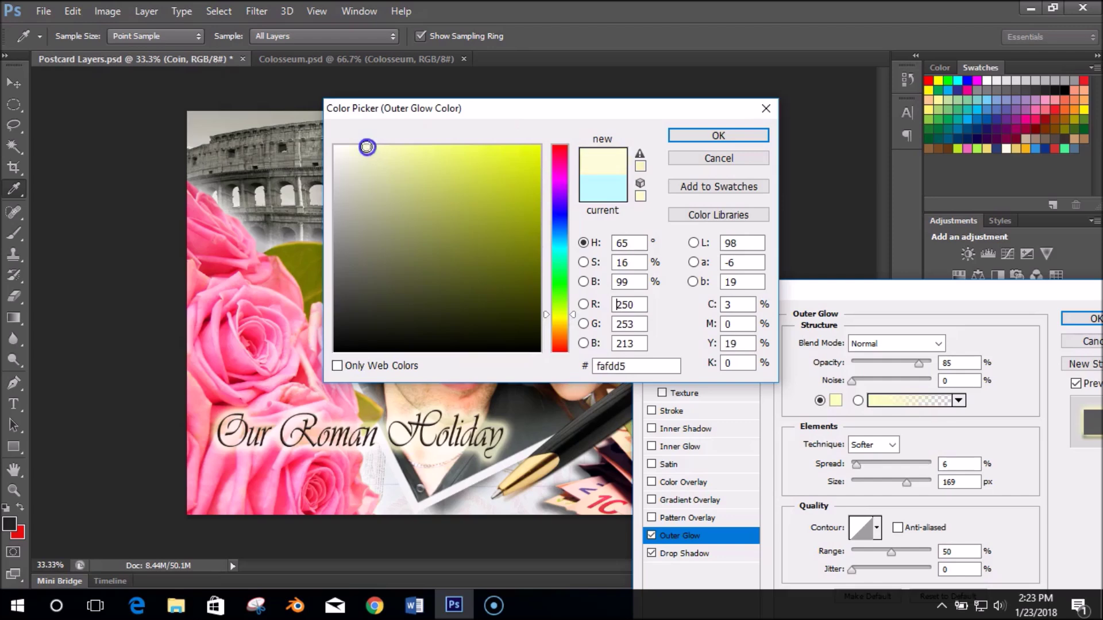
pyautogui.click(737, 134)
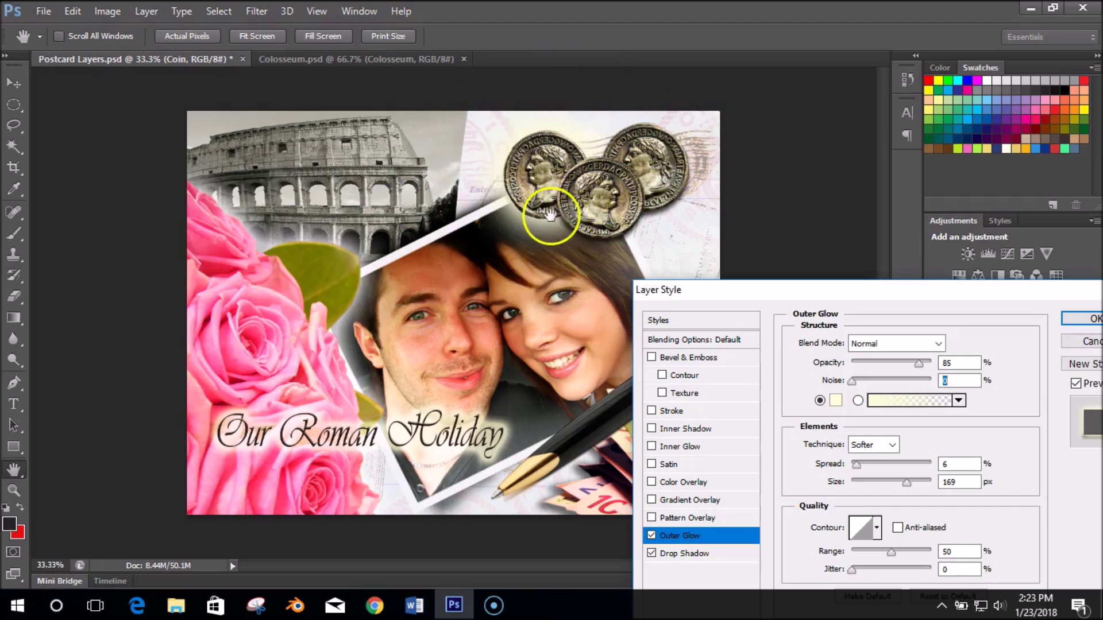
pyautogui.moveTo(950, 291); pyautogui.dragTo(845, 261)
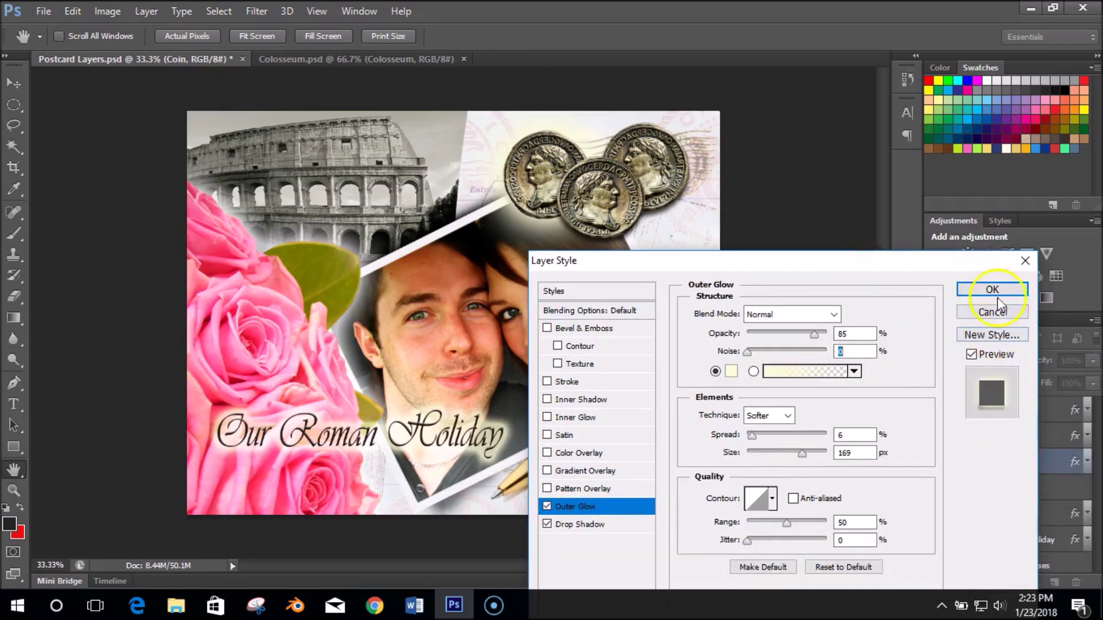
pyautogui.click(994, 291)
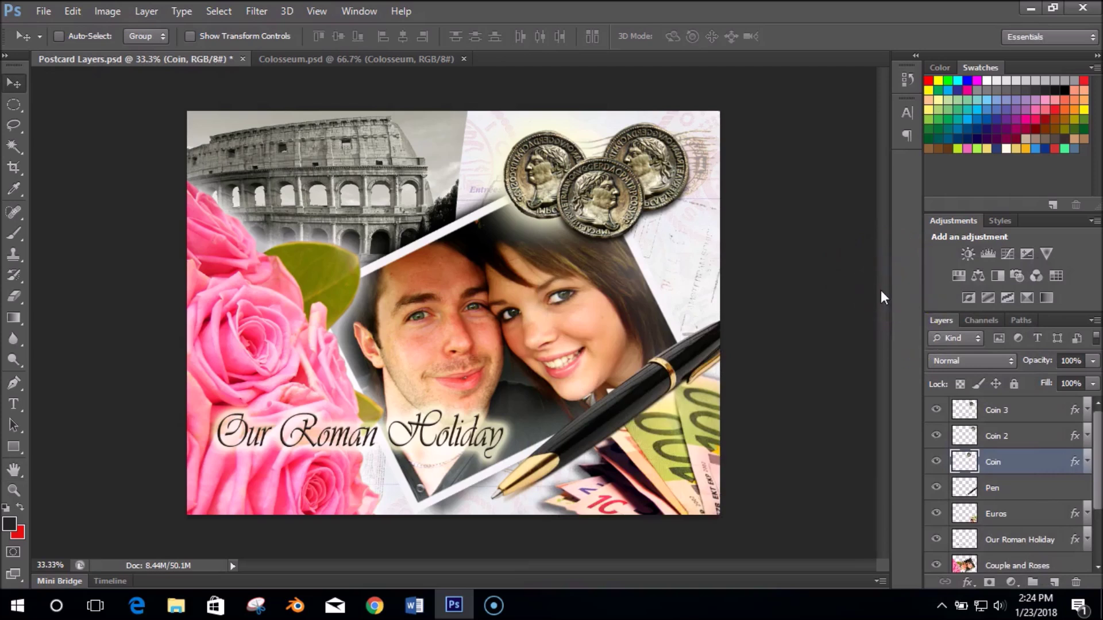
# - Add a layer mask to the Couple and Roses layer
pyautogui.moveTo(1096, 494); pyautogui.dragTo(1097, 466)
pyautogui.moveTo(1095, 421)
pyautogui.mouseDown()
pyautogui.moveTo(1095, 446)
pyautogui.moveTo(1095, 409)
pyautogui.mouseUp()
pyautogui.scroll(-3, 1078, 517)
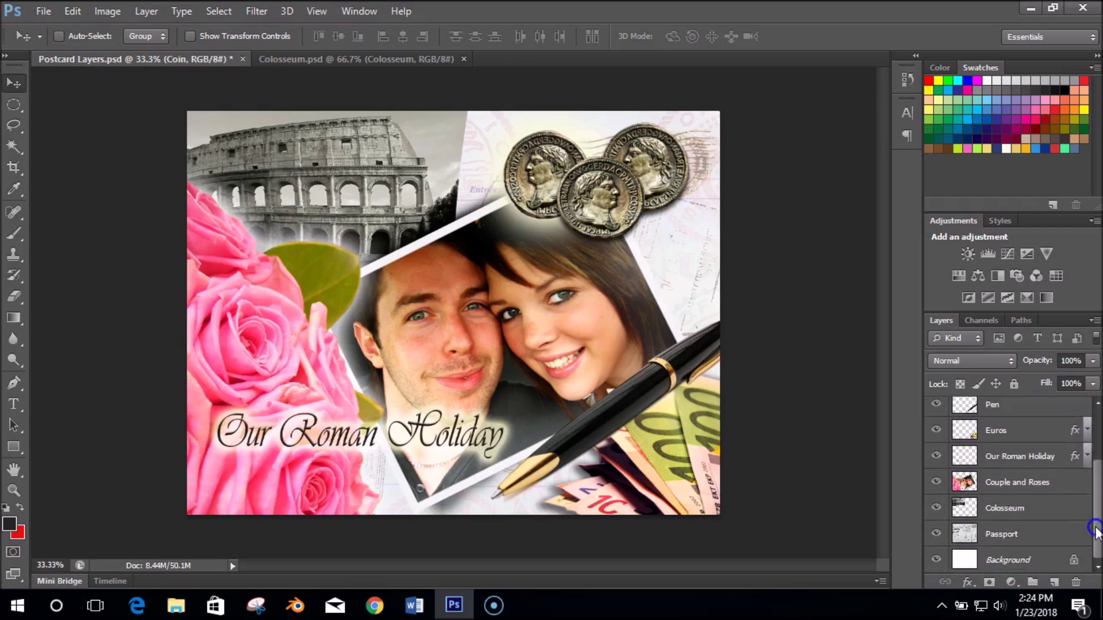
pyautogui.click(1006, 486)
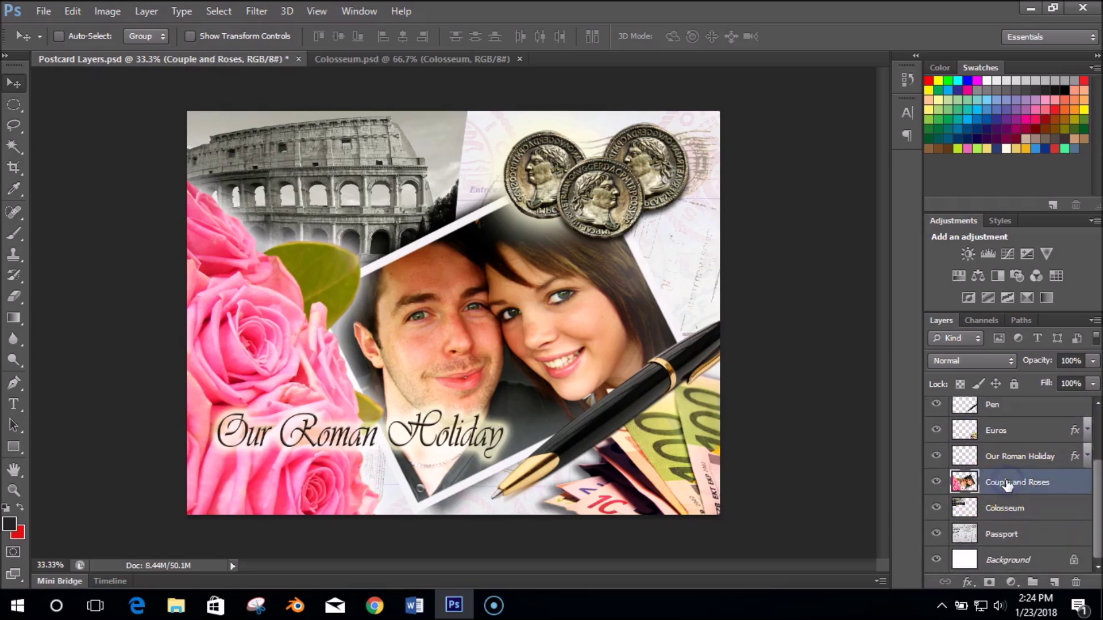
pyautogui.click(1012, 507)
pyautogui.click(1009, 485)
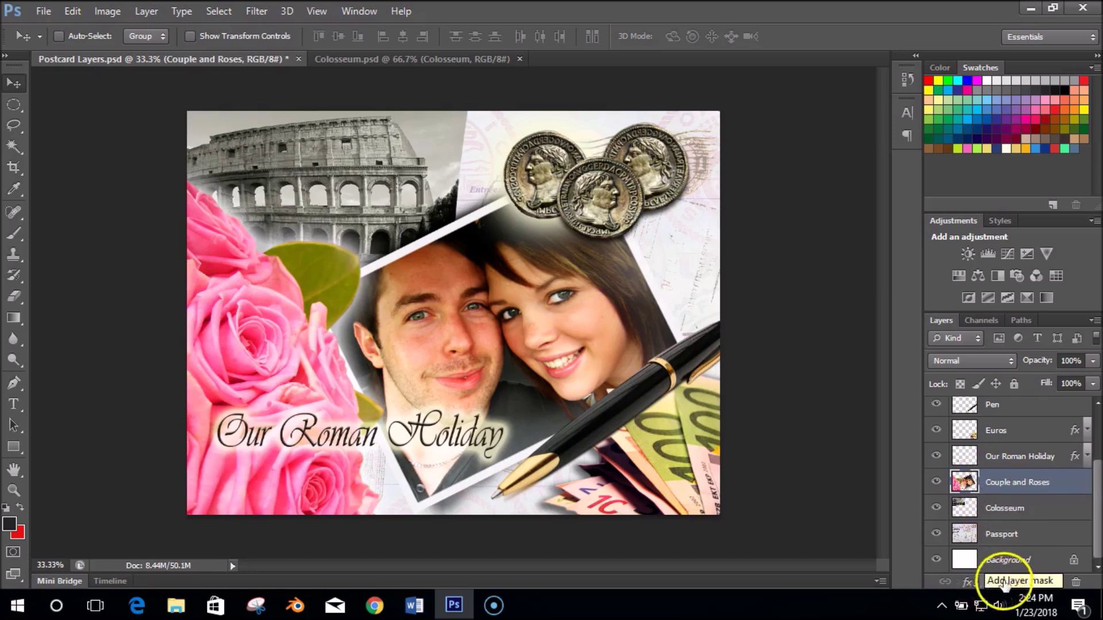
pyautogui.click(985, 584)
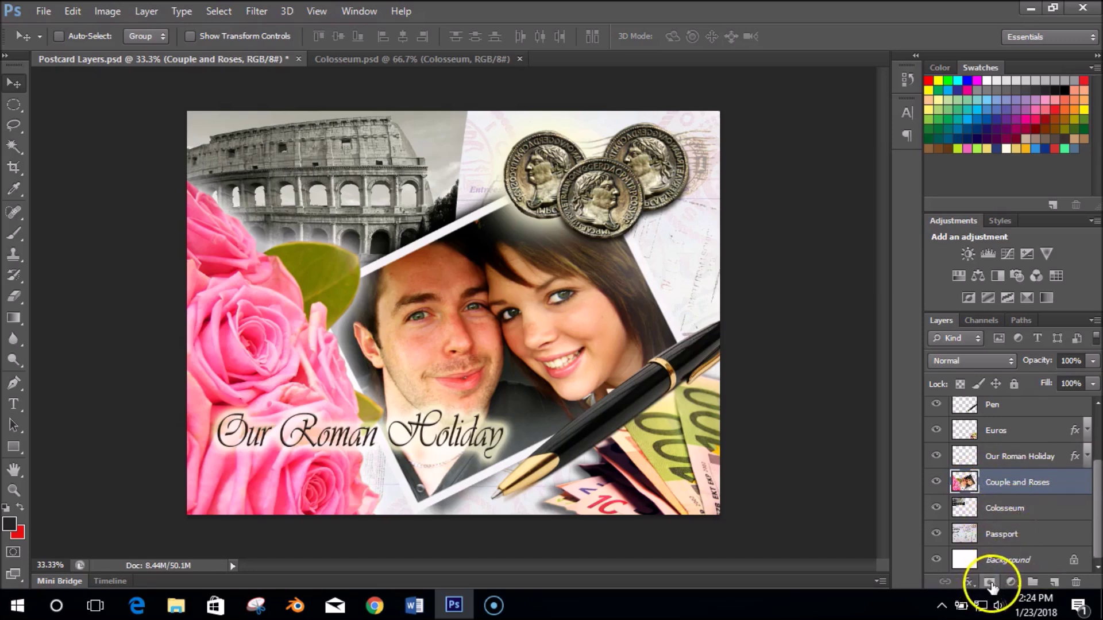
pyautogui.click(989, 583)
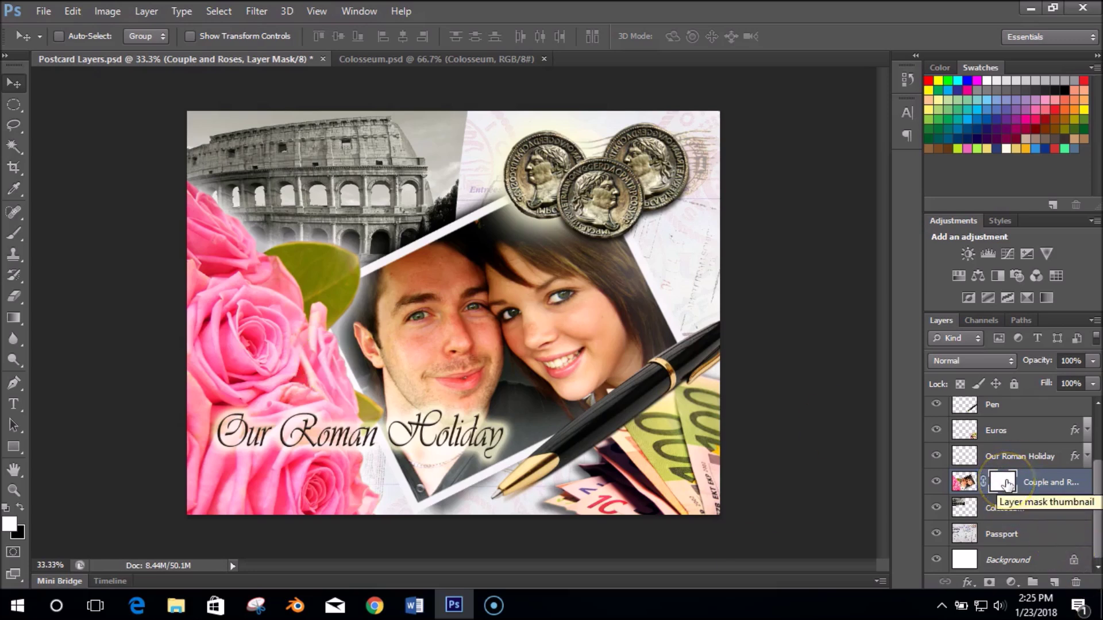
pyautogui.click(964, 485)
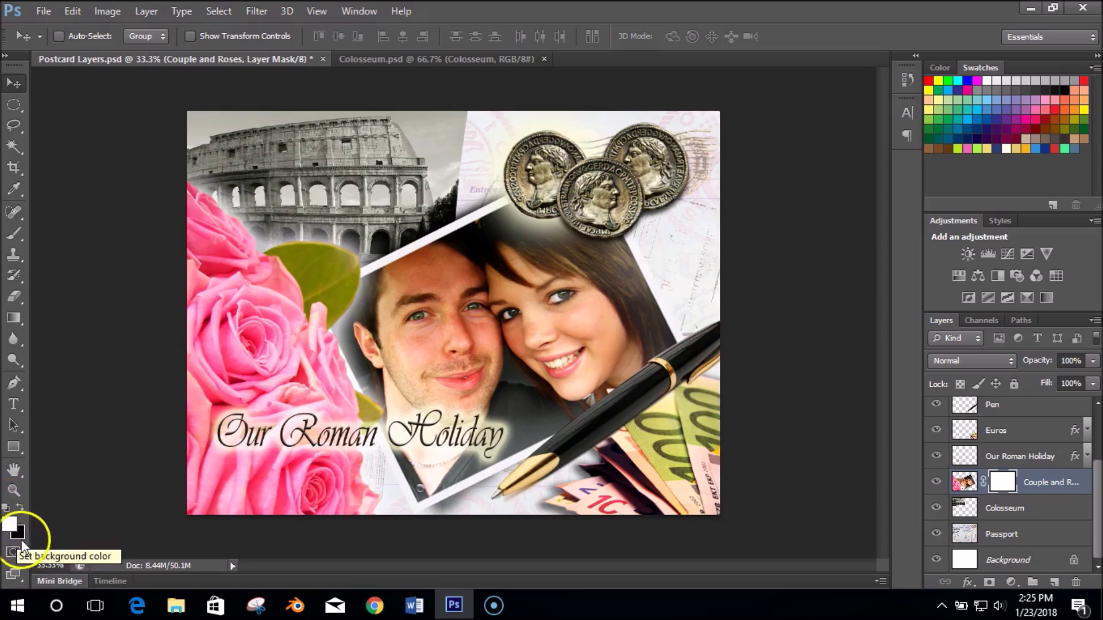
# - Make black the foreground color and set the Brush tool to 77 px size and 100% hardness for painting on the mask
pyautogui.click(20, 508)
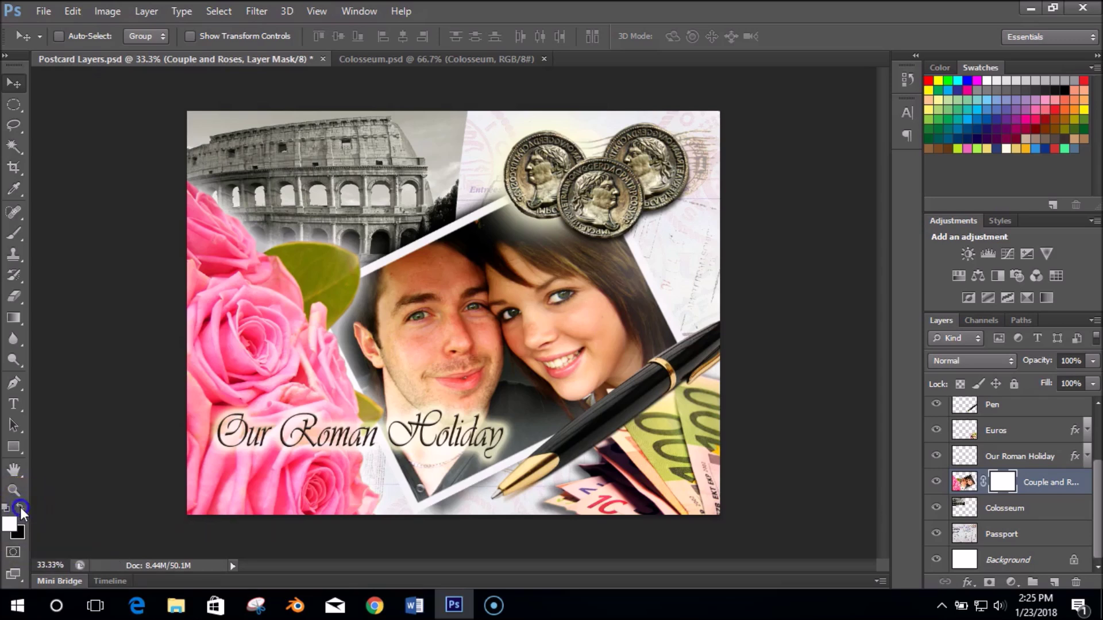
pyautogui.click(19, 508)
pyautogui.moveTo(11, 236); pyautogui.dragTo(72, 232)
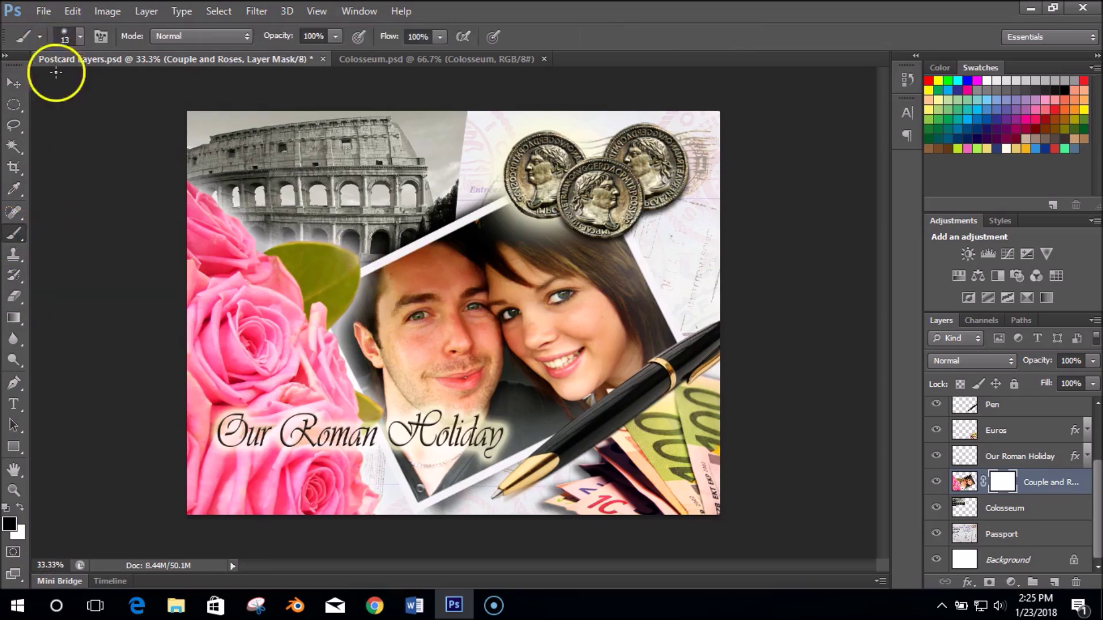
pyautogui.click(79, 38)
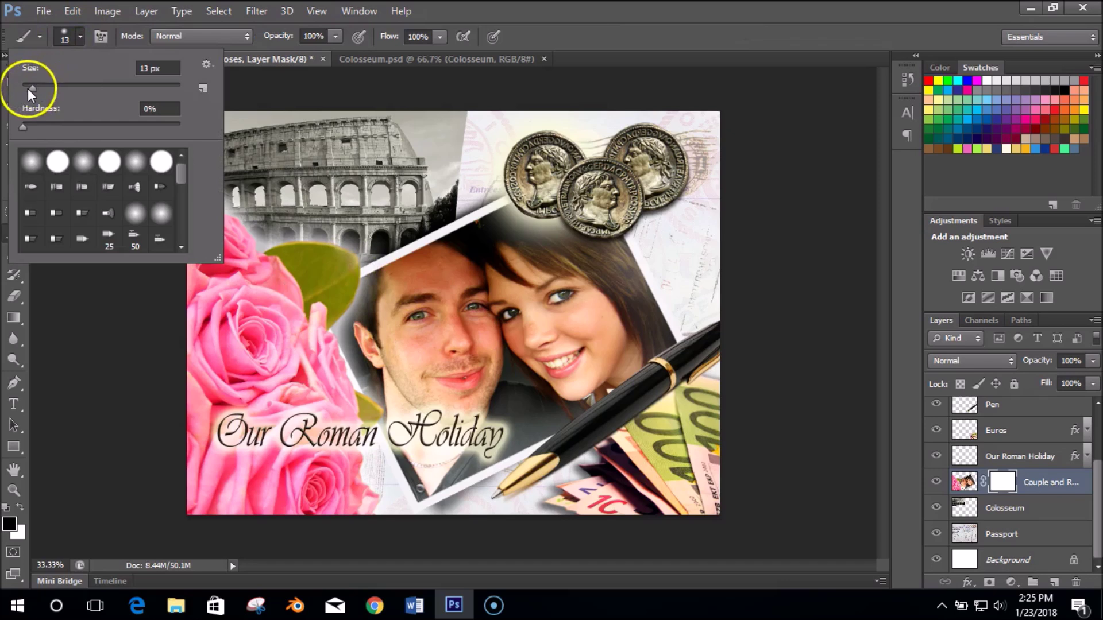
pyautogui.moveTo(30, 88); pyautogui.dragTo(83, 88)
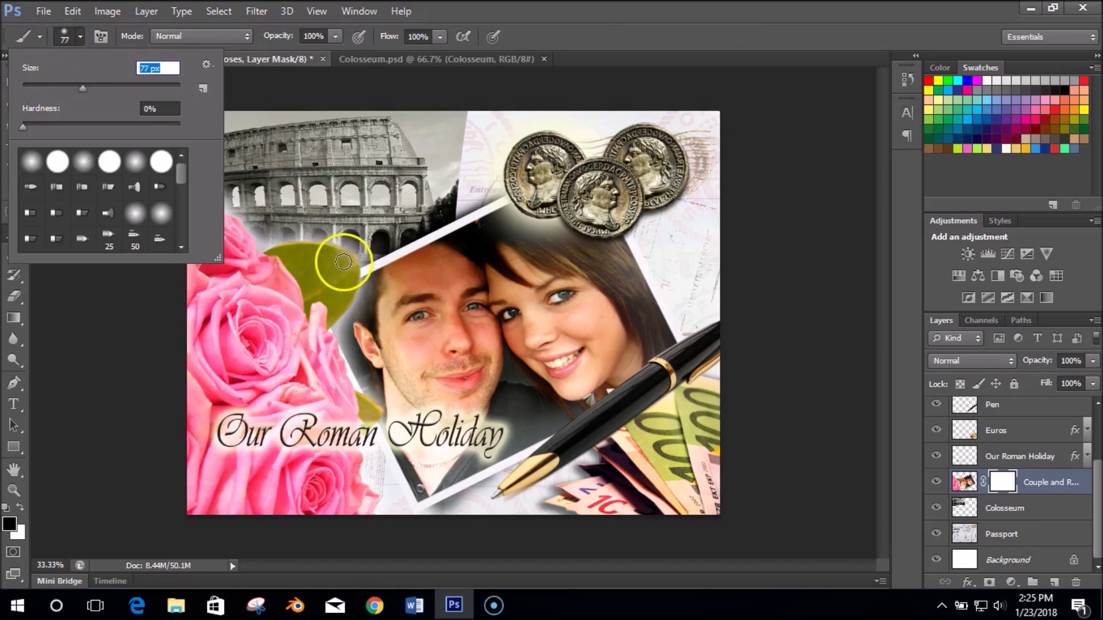
pyautogui.click(111, 70)
pyautogui.click(110, 108)
pyautogui.moveTo(20, 127); pyautogui.dragTo(196, 131)
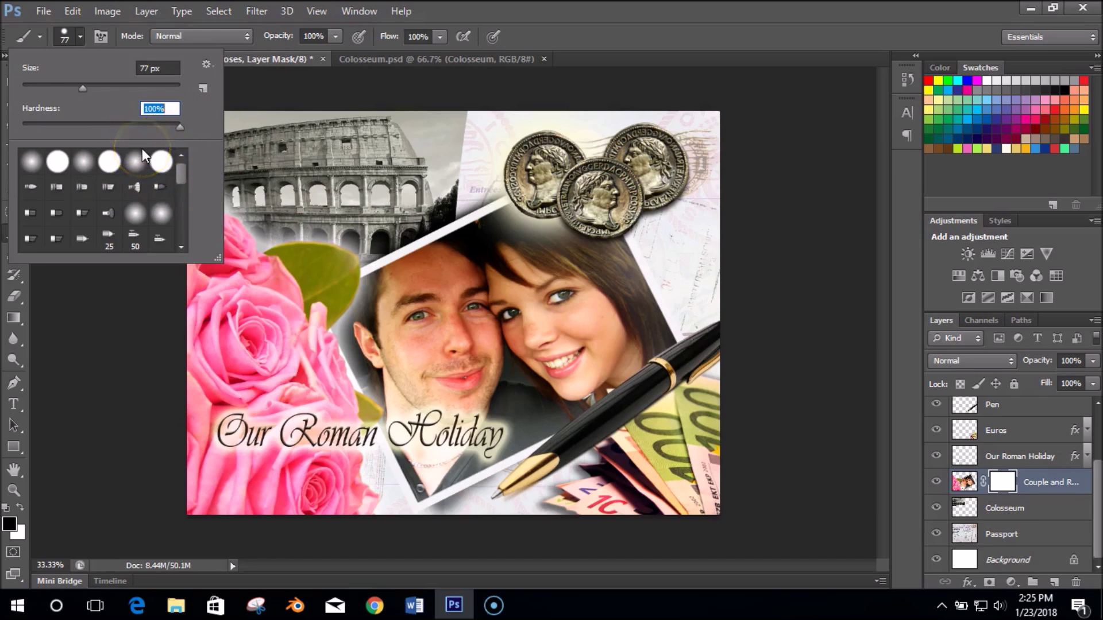
# - Paint black on the Couple and Roses mask to hide the green leaves and the soft glow along the roses' edge
pyautogui.click(345, 239)
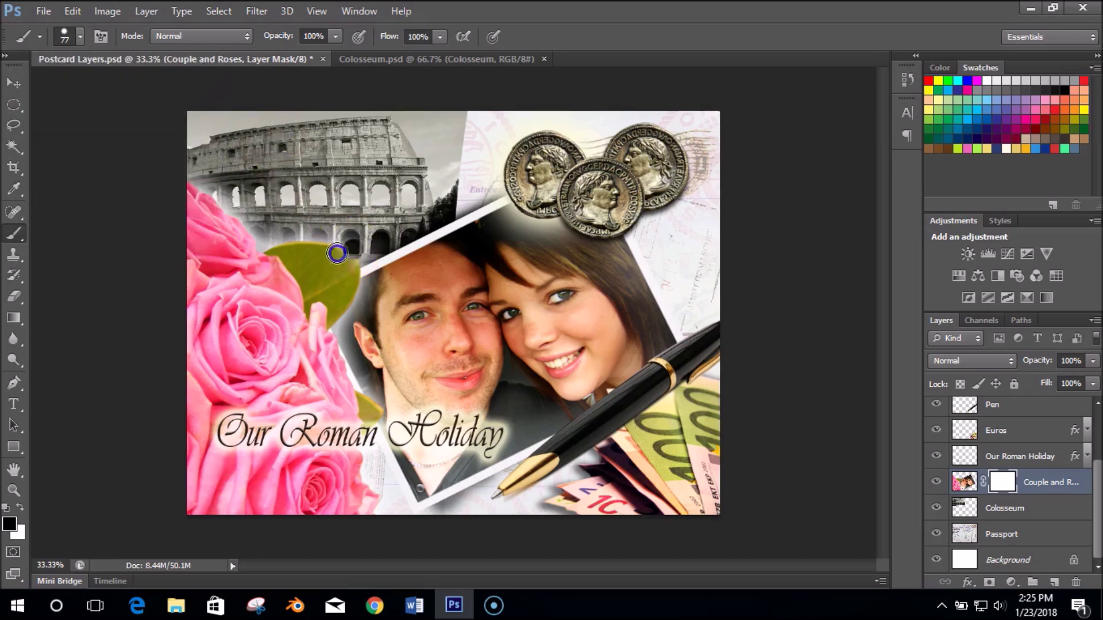
pyautogui.moveTo(356, 257)
pyautogui.mouseDown()
pyautogui.moveTo(322, 265)
pyautogui.moveTo(352, 260)
pyautogui.moveTo(338, 325)
pyautogui.moveTo(338, 303)
pyautogui.moveTo(268, 246)
pyautogui.moveTo(342, 251)
pyautogui.moveTo(321, 256)
pyautogui.moveTo(328, 272)
pyautogui.moveTo(318, 279)
pyautogui.moveTo(354, 279)
pyautogui.moveTo(337, 232)
pyautogui.moveTo(294, 239)
pyautogui.moveTo(342, 242)
pyautogui.moveTo(290, 224)
pyautogui.moveTo(322, 231)
pyautogui.mouseUp()
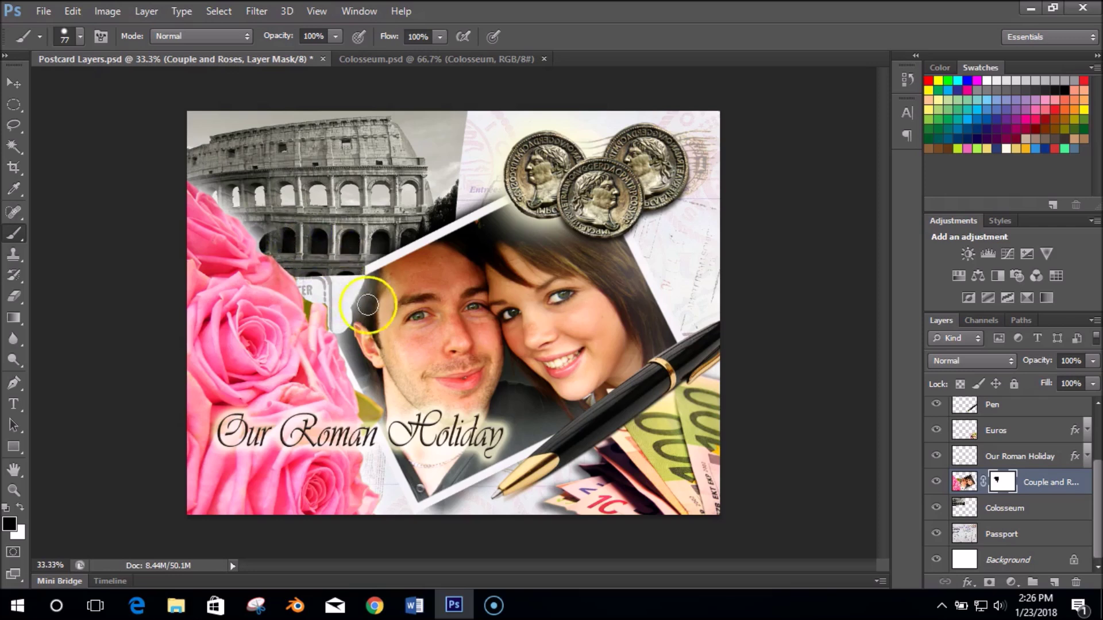
pyautogui.moveTo(324, 288); pyautogui.dragTo(337, 322)
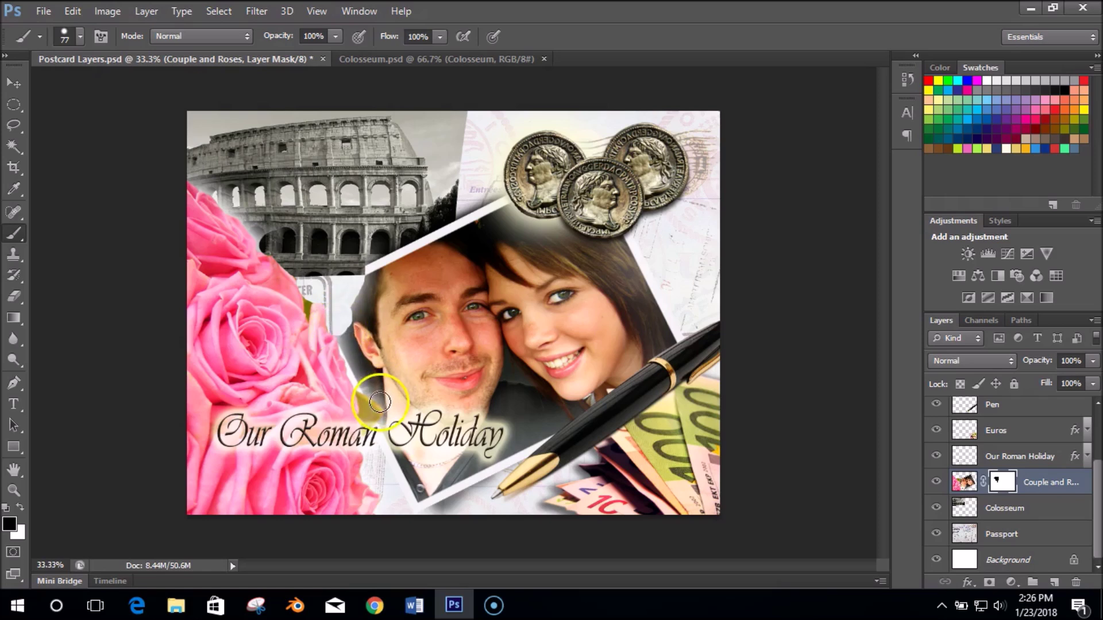
pyautogui.moveTo(382, 406)
pyautogui.mouseDown()
pyautogui.moveTo(365, 392)
pyautogui.moveTo(380, 422)
pyautogui.moveTo(371, 432)
pyautogui.moveTo(374, 414)
pyautogui.mouseUp()
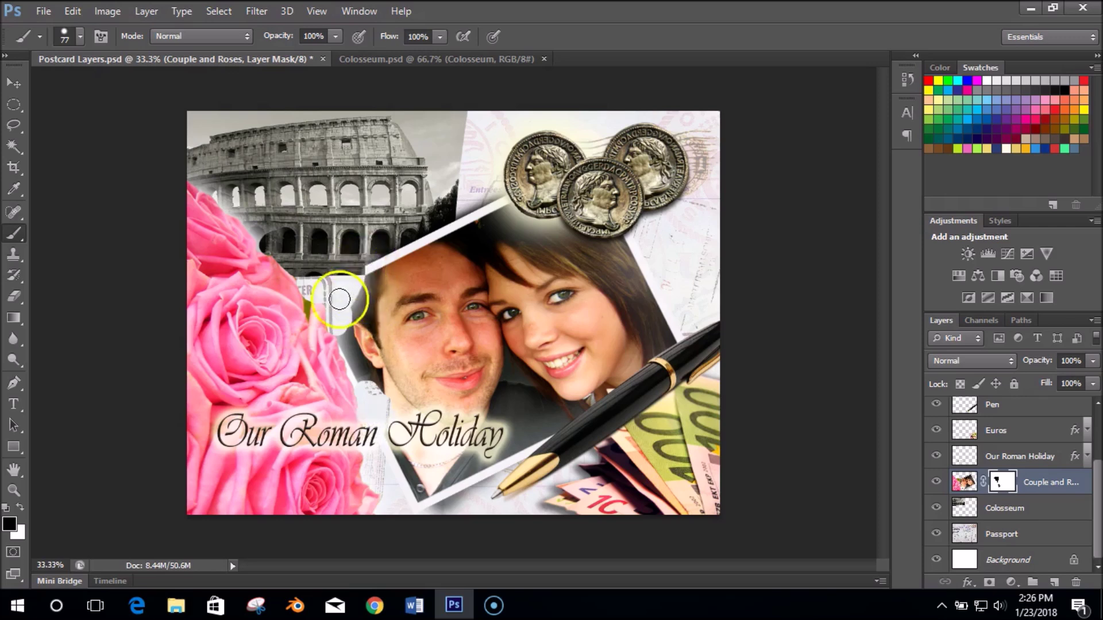
pyautogui.click(351, 339)
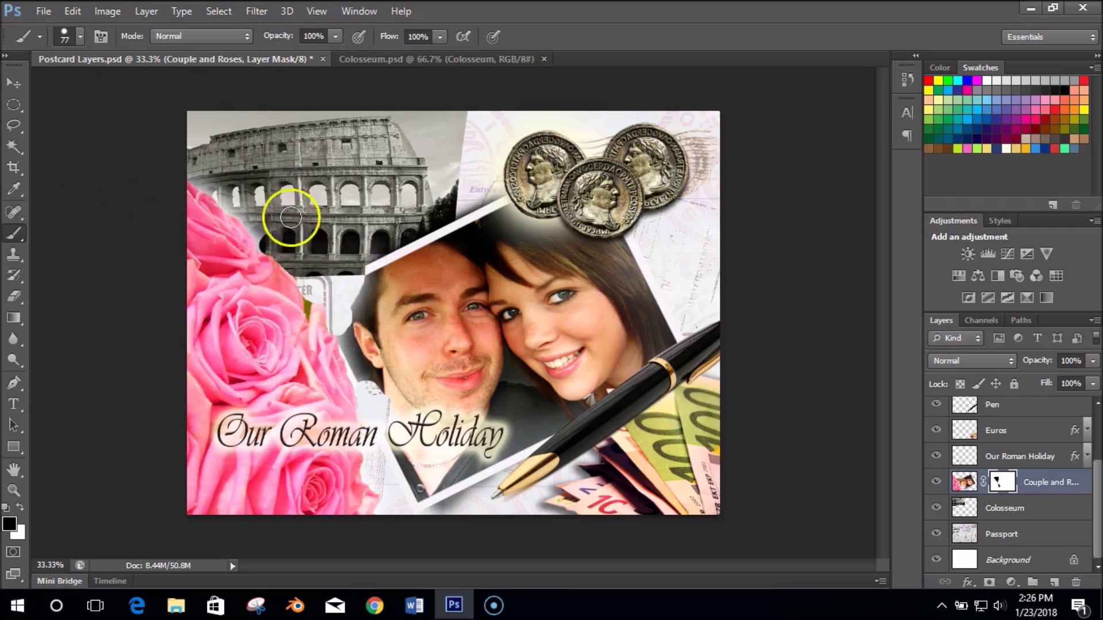
pyautogui.moveTo(252, 200)
pyautogui.mouseDown()
pyautogui.moveTo(264, 236)
pyautogui.moveTo(227, 182)
pyautogui.moveTo(191, 156)
pyautogui.moveTo(237, 203)
pyautogui.moveTo(189, 168)
pyautogui.moveTo(255, 217)
pyautogui.mouseUp()
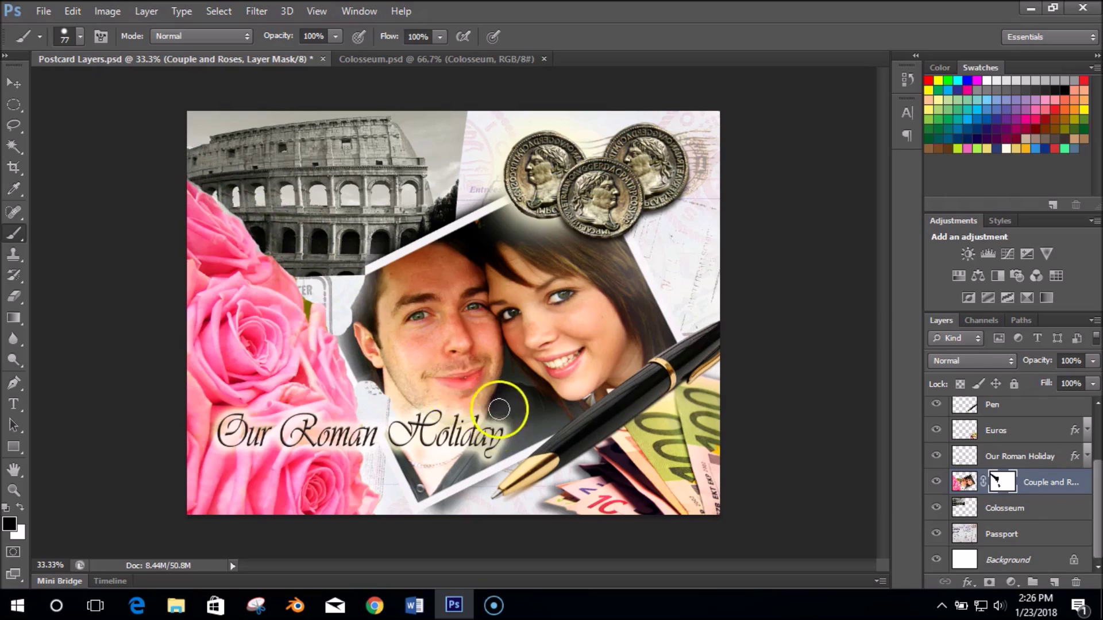
# - Reduce the brush to 17 px and mask out the leftover leaf bits along the roses' edge
pyautogui.click(81, 37)
pyautogui.moveTo(80, 91); pyautogui.dragTo(33, 88)
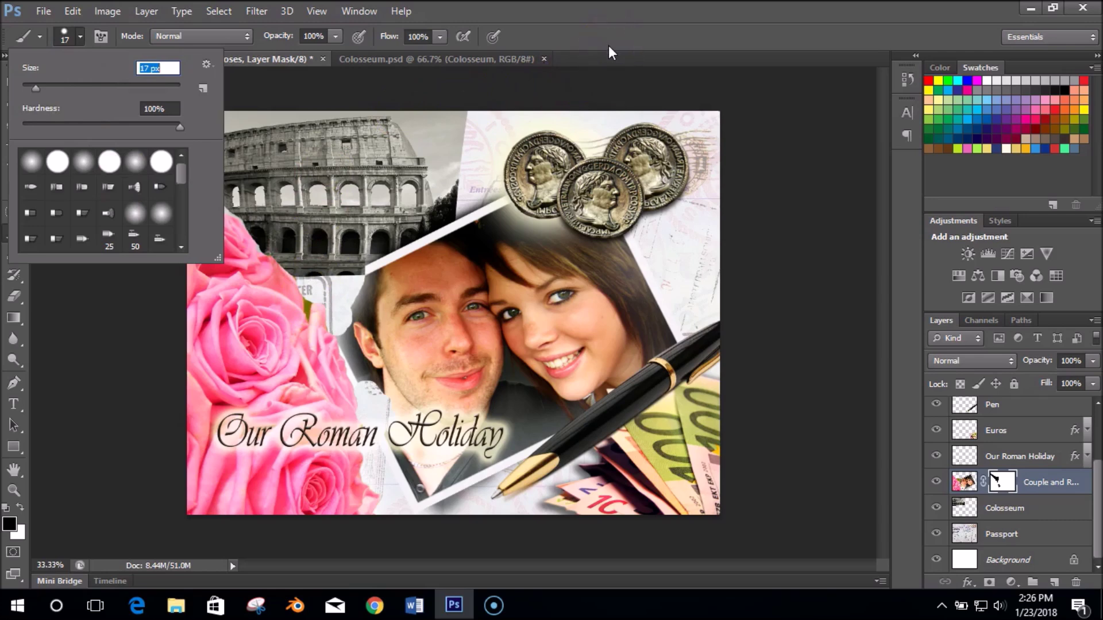
pyautogui.hotkey('ctrl', '+')
pyautogui.hotkey('ctrl', '+')
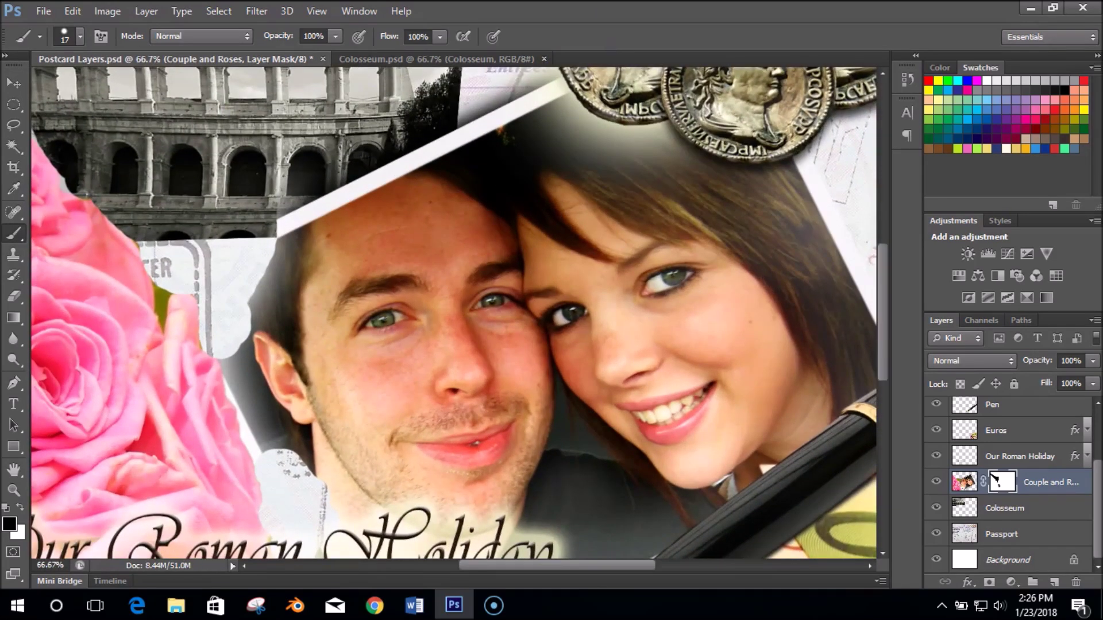
pyautogui.moveTo(156, 281); pyautogui.dragTo(156, 279)
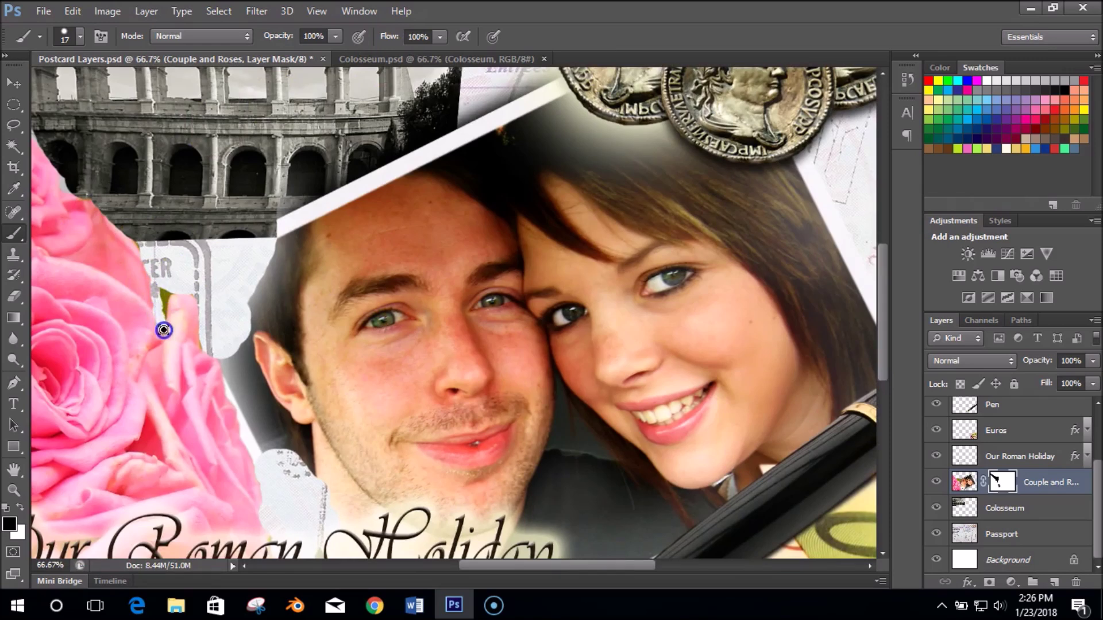
pyautogui.moveTo(165, 318)
pyautogui.mouseDown()
pyautogui.moveTo(194, 293)
pyautogui.moveTo(207, 349)
pyautogui.moveTo(178, 261)
pyautogui.moveTo(163, 291)
pyautogui.moveTo(117, 202)
pyautogui.mouseUp()
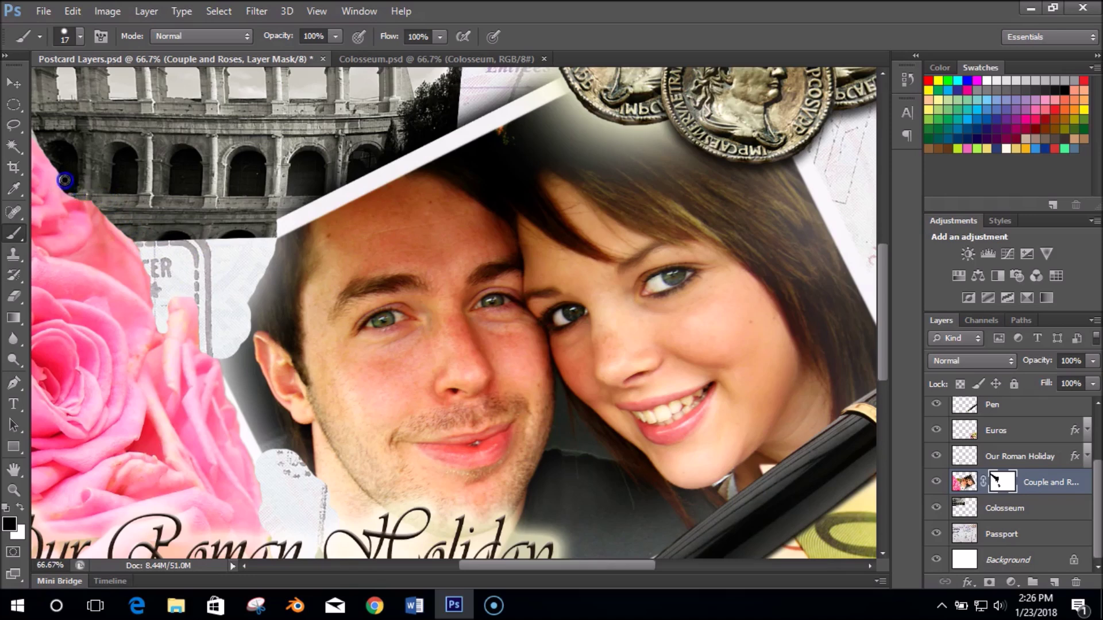
pyautogui.scroll(-1, 246, 332)
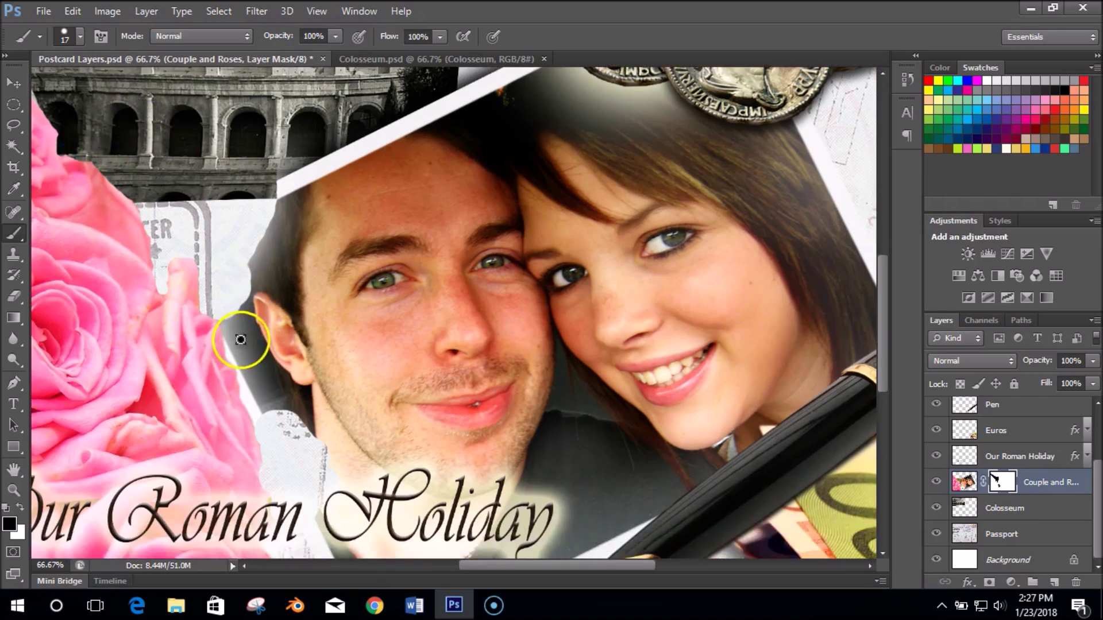
pyautogui.hotkey('ctrl', '-')
pyautogui.hotkey('ctrl', '-')
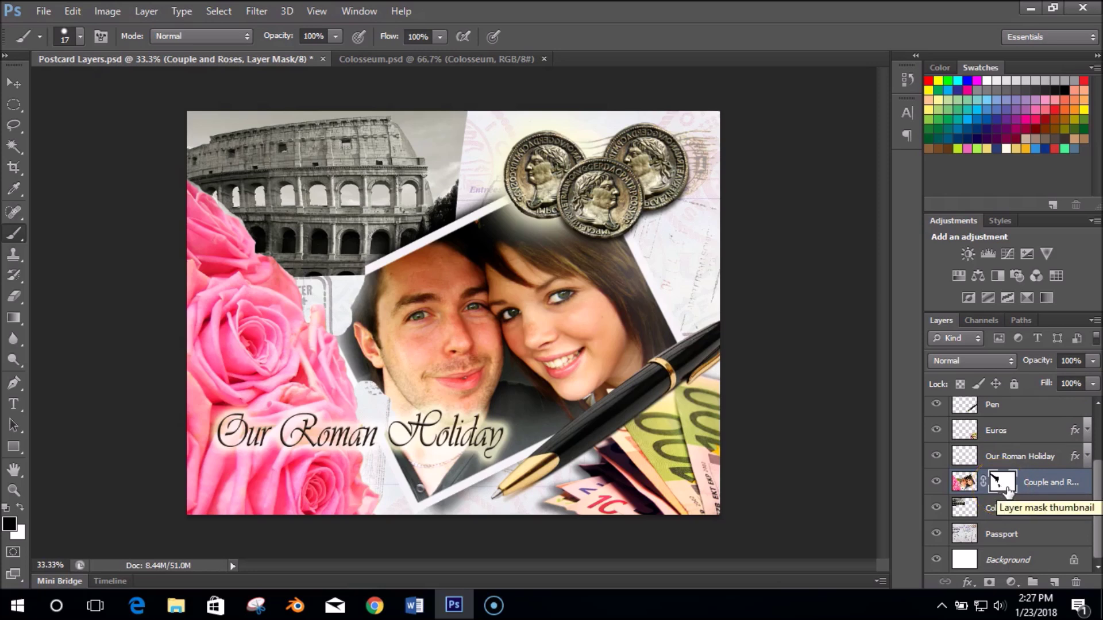
# - Paint white on the mask with a 145 px brush to bring back the leaves and glow around the roses
pyautogui.click(21, 506)
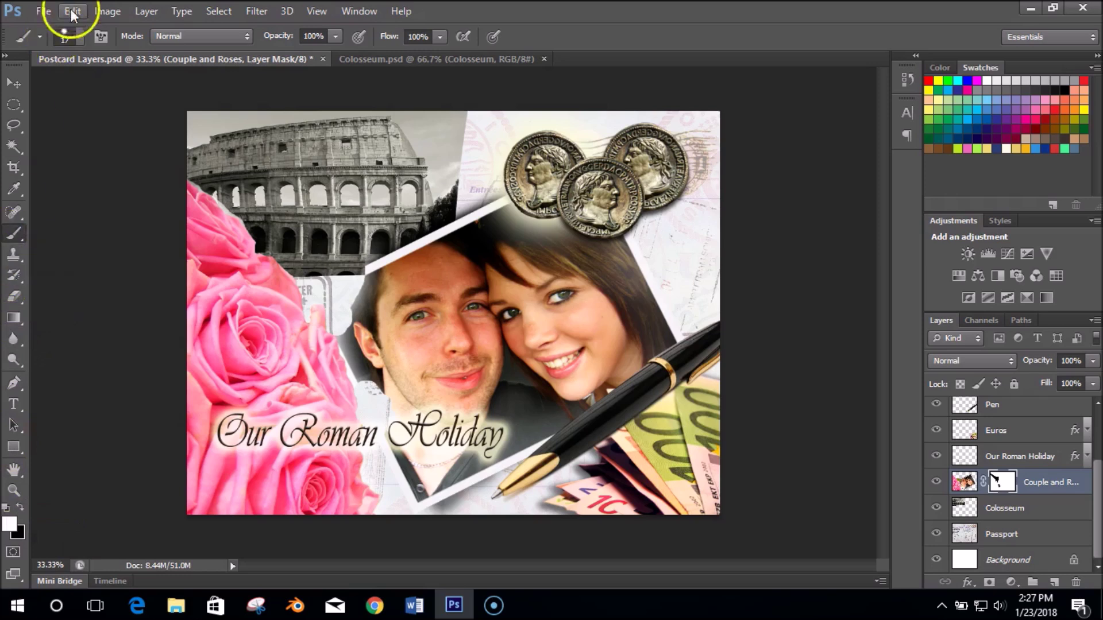
pyautogui.click(81, 36)
pyautogui.click(119, 84)
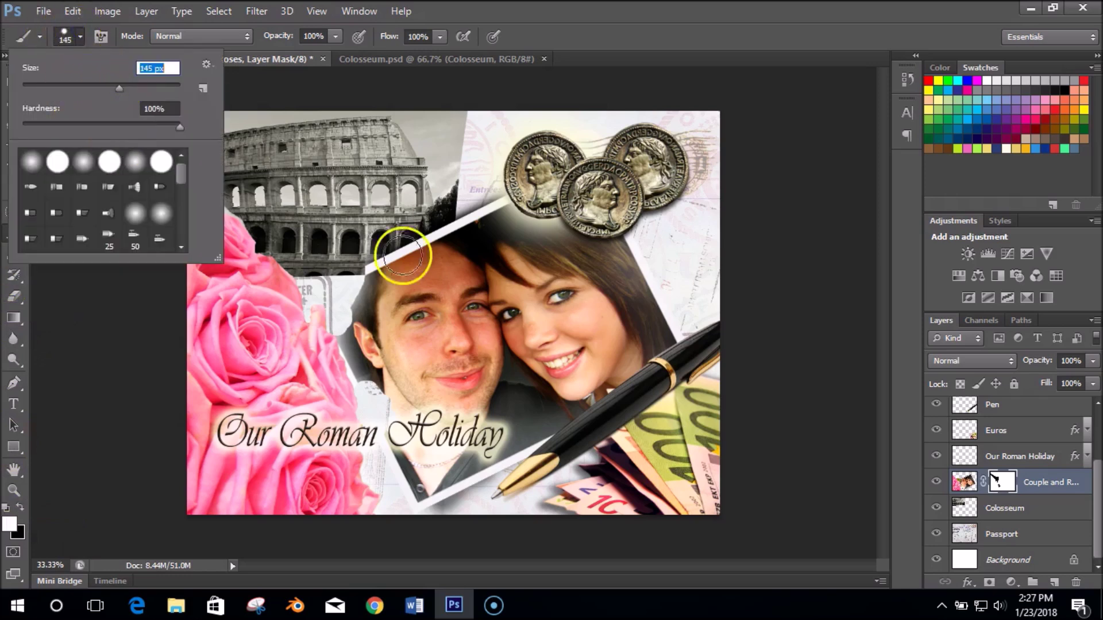
pyautogui.moveTo(347, 297)
pyautogui.mouseDown()
pyautogui.moveTo(264, 293)
pyautogui.moveTo(349, 221)
pyautogui.moveTo(199, 216)
pyautogui.moveTo(192, 189)
pyautogui.mouseUp()
pyautogui.click(348, 250)
pyautogui.moveTo(348, 310)
pyautogui.mouseDown()
pyautogui.moveTo(387, 376)
pyautogui.moveTo(387, 505)
pyautogui.moveTo(359, 510)
pyautogui.moveTo(286, 165)
pyautogui.moveTo(235, 200)
pyautogui.moveTo(289, 267)
pyautogui.mouseUp()
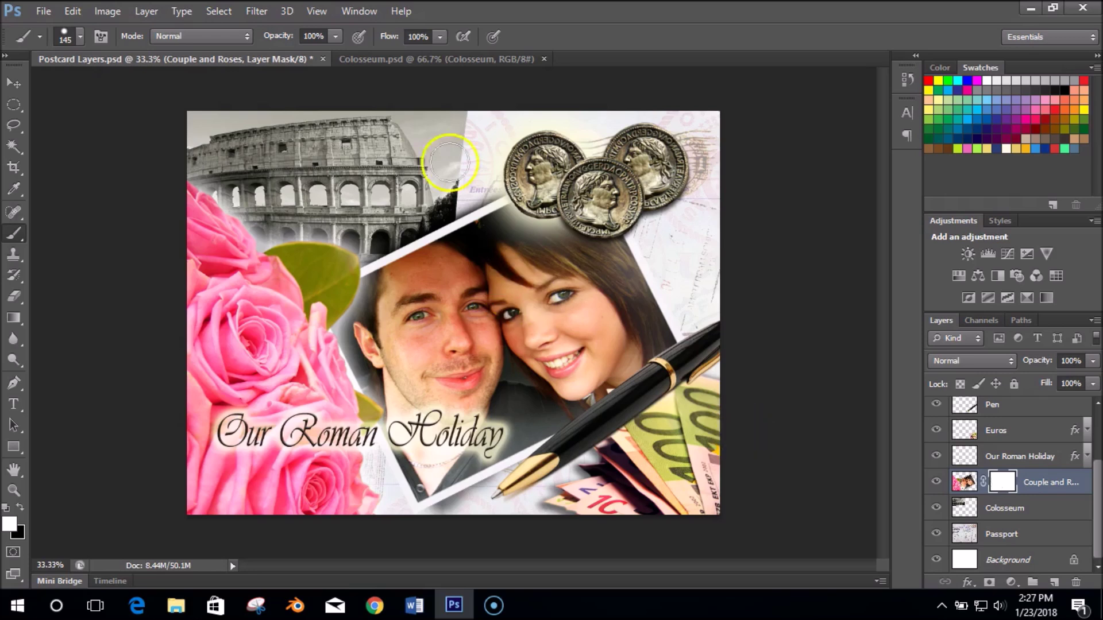
# - Close the Colosseum and Postcard Layers documents without saving the changes
pyautogui.click(544, 59)
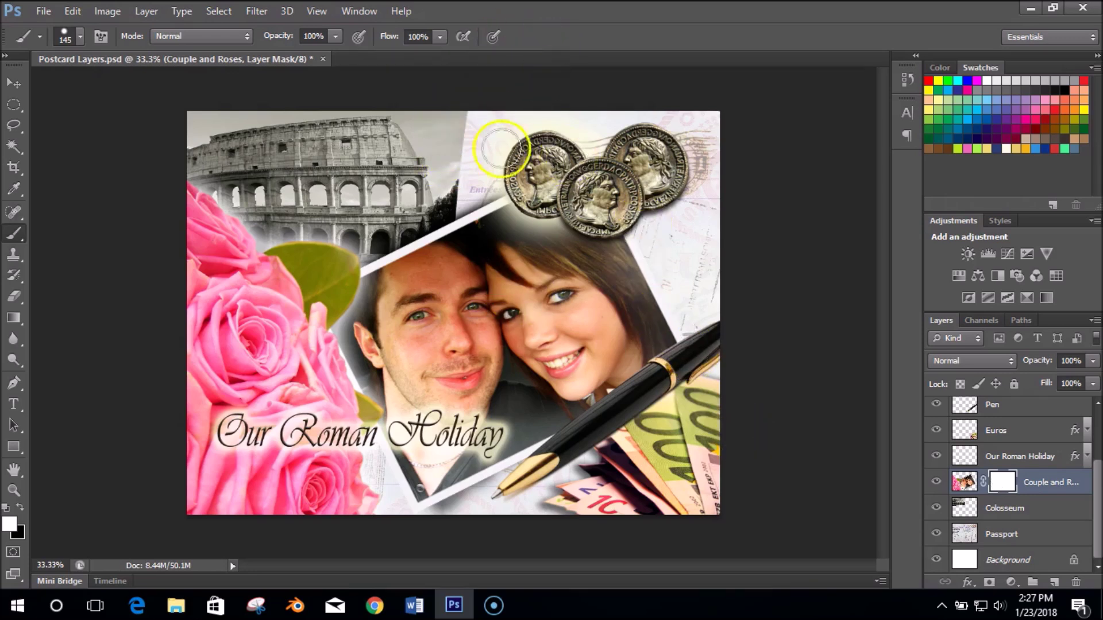
pyautogui.click(323, 58)
pyautogui.click(554, 239)
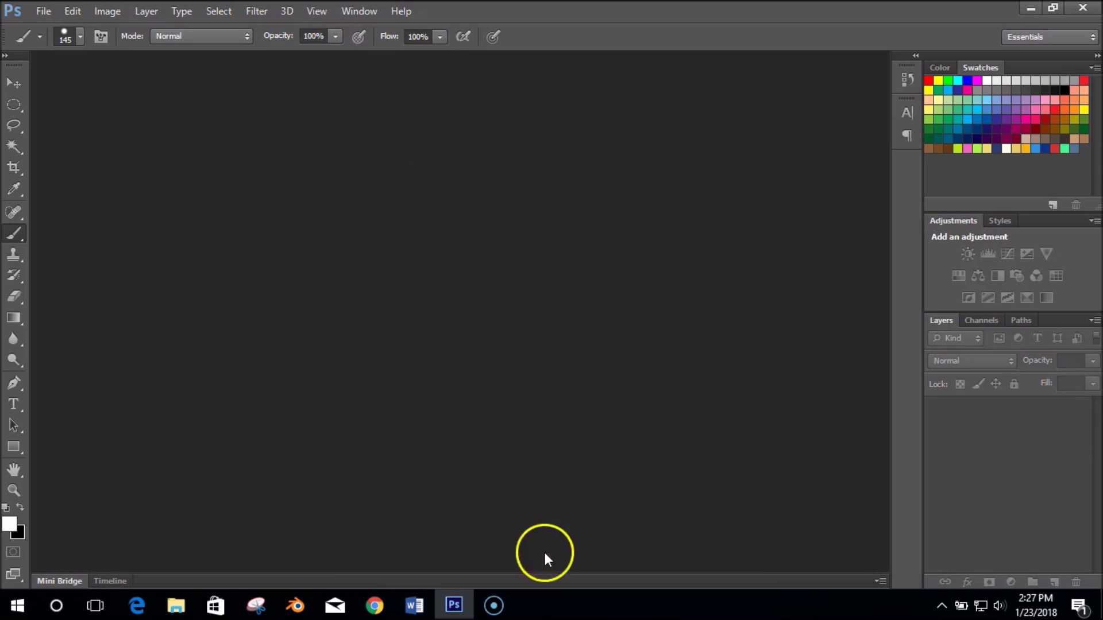
# - Open the Dolphin Layers file from the Unit3 Layers folder
pyautogui.click(44, 12)
pyautogui.click(52, 42)
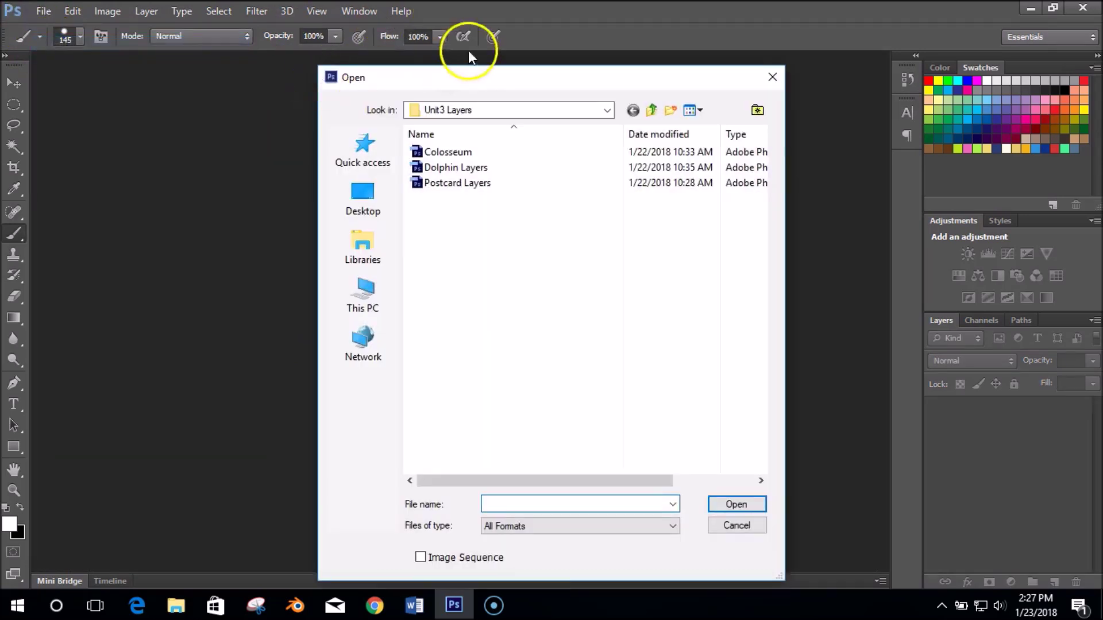
pyautogui.doubleClick(452, 165)
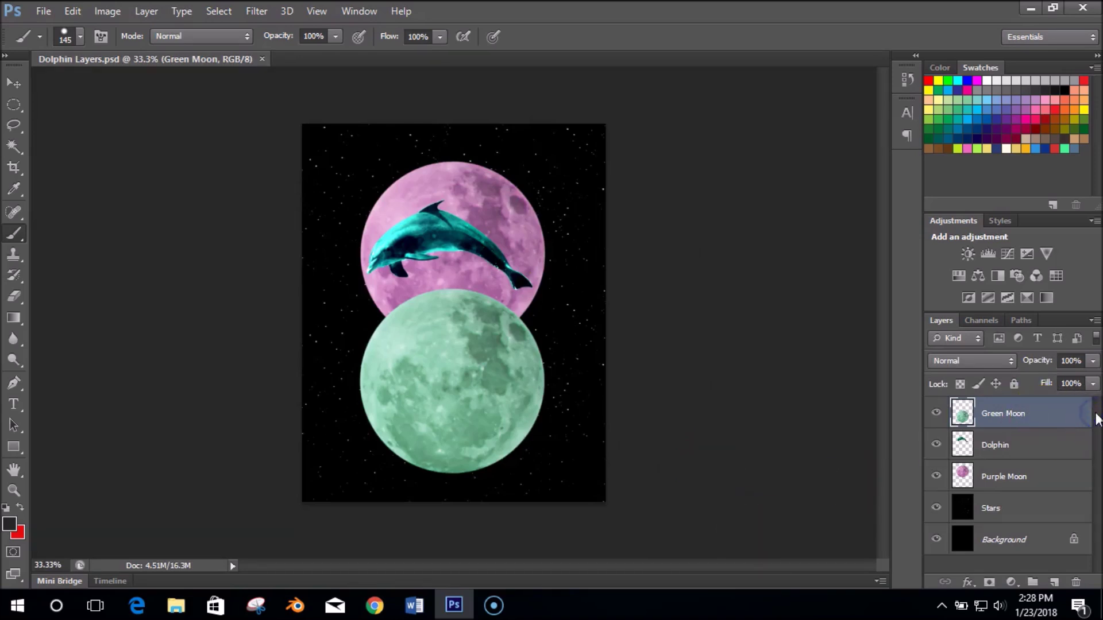
# - Go through the layer stack from Dolphin down to Background and back up to Green Moon, examining each layer
pyautogui.click(1005, 448)
pyautogui.click(1031, 487)
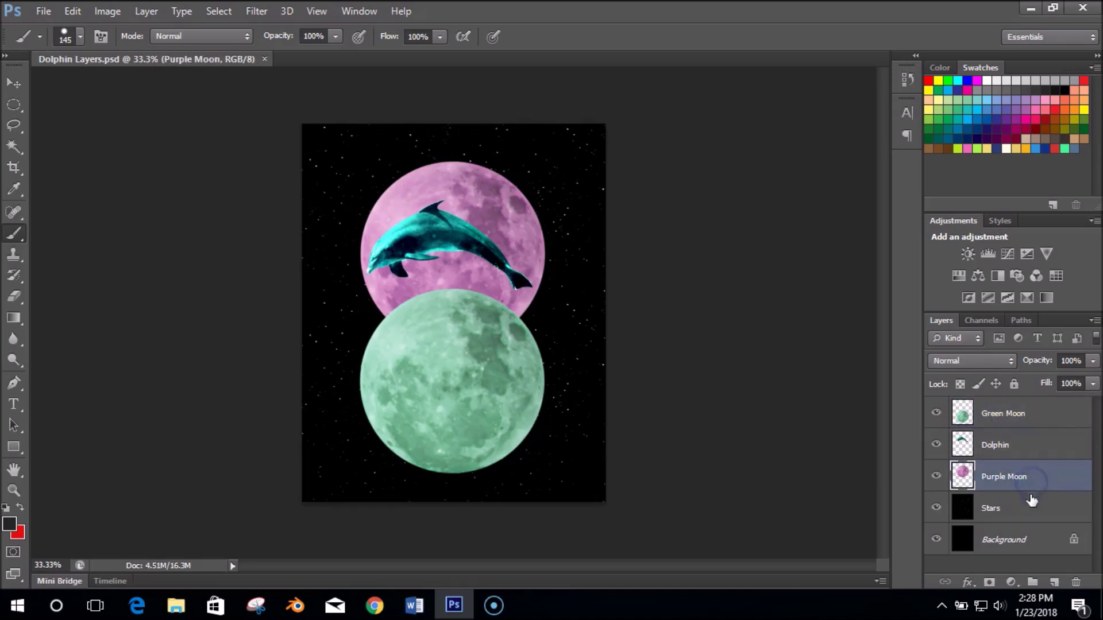
pyautogui.click(1031, 509)
pyautogui.click(1035, 541)
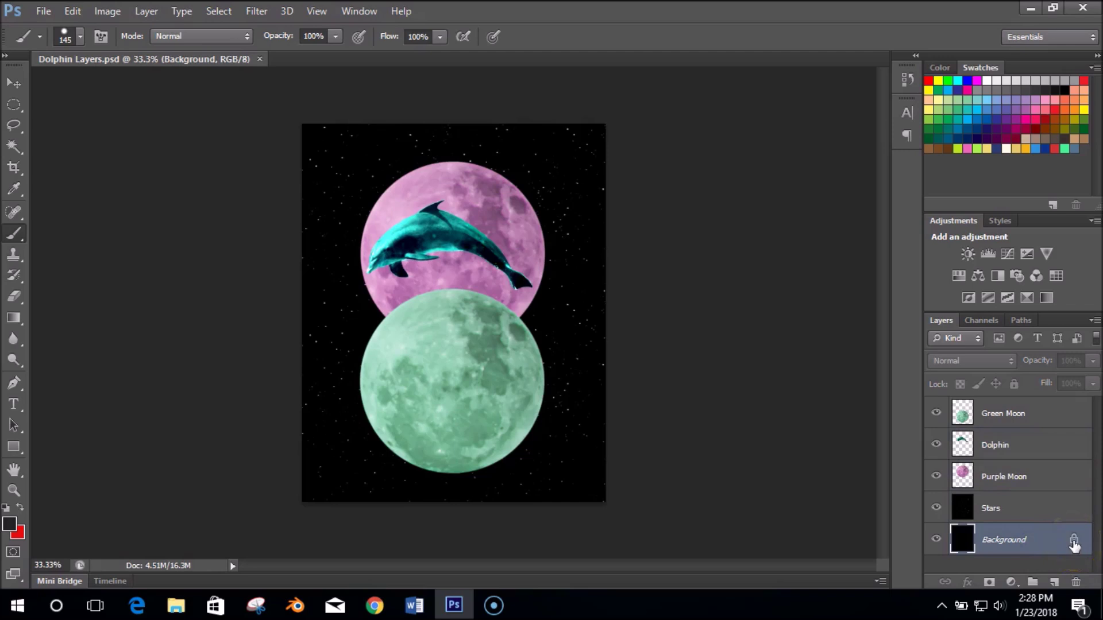
pyautogui.click(1042, 508)
pyautogui.click(1043, 476)
pyautogui.click(1043, 447)
pyautogui.click(1038, 421)
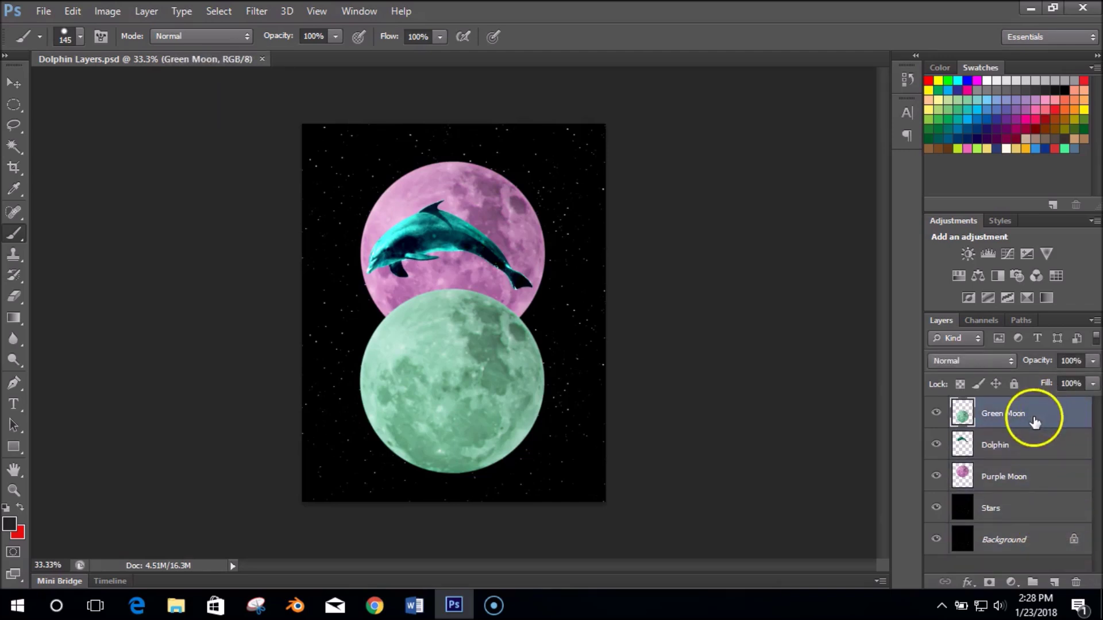
# - Move the green moon slightly down and to the right, and lower the dolphin toward the green moon
pyautogui.click(13, 85)
pyautogui.moveTo(485, 438)
pyautogui.mouseDown()
pyautogui.moveTo(482, 387)
pyautogui.moveTo(453, 357)
pyautogui.moveTo(445, 454)
pyautogui.moveTo(474, 424)
pyautogui.mouseUp()
pyautogui.click(1033, 455)
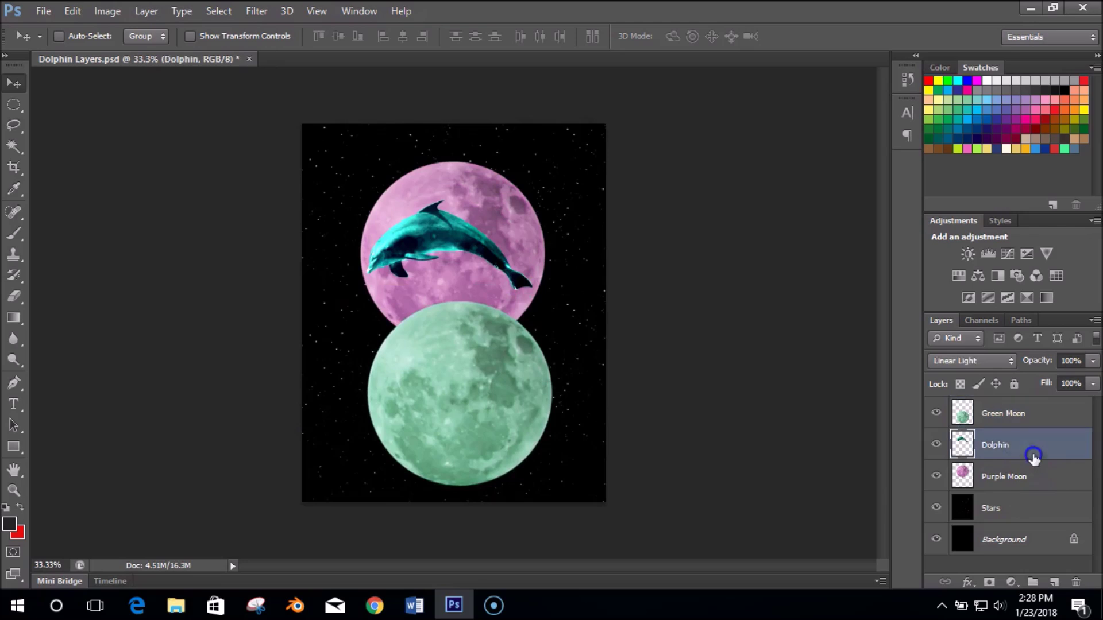
pyautogui.moveTo(509, 310); pyautogui.dragTo(483, 259)
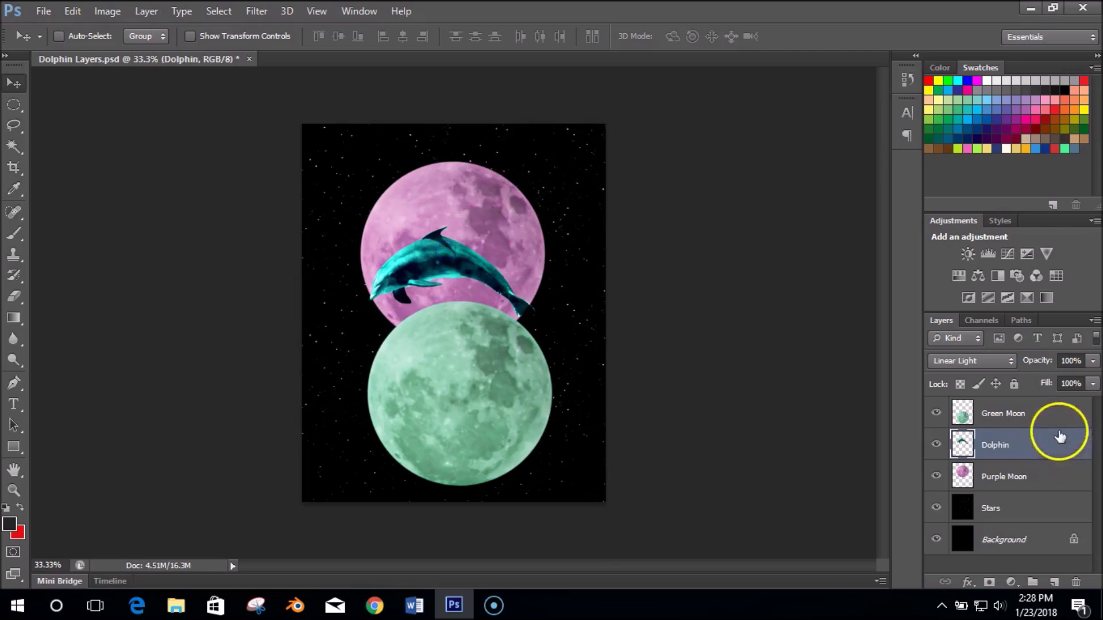
pyautogui.click(1032, 413)
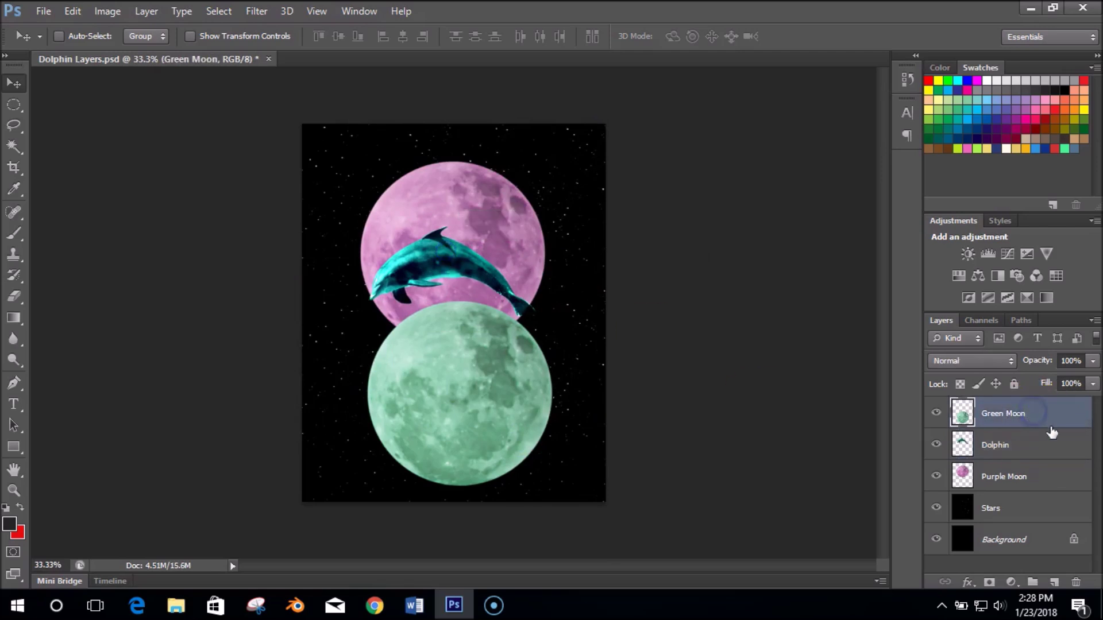
# - Shift the purple moon slightly left and down, and move the dolphin back up across its upper half
pyautogui.click(1038, 479)
pyautogui.moveTo(475, 181); pyautogui.dragTo(456, 210)
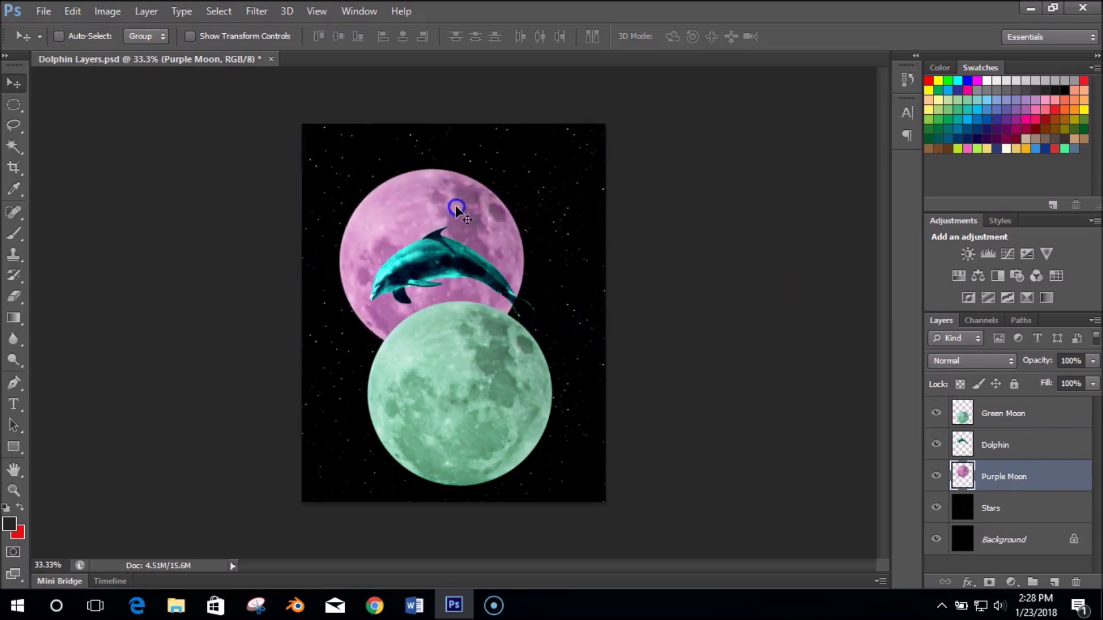
pyautogui.click(1000, 456)
pyautogui.click(1004, 477)
pyautogui.click(1002, 445)
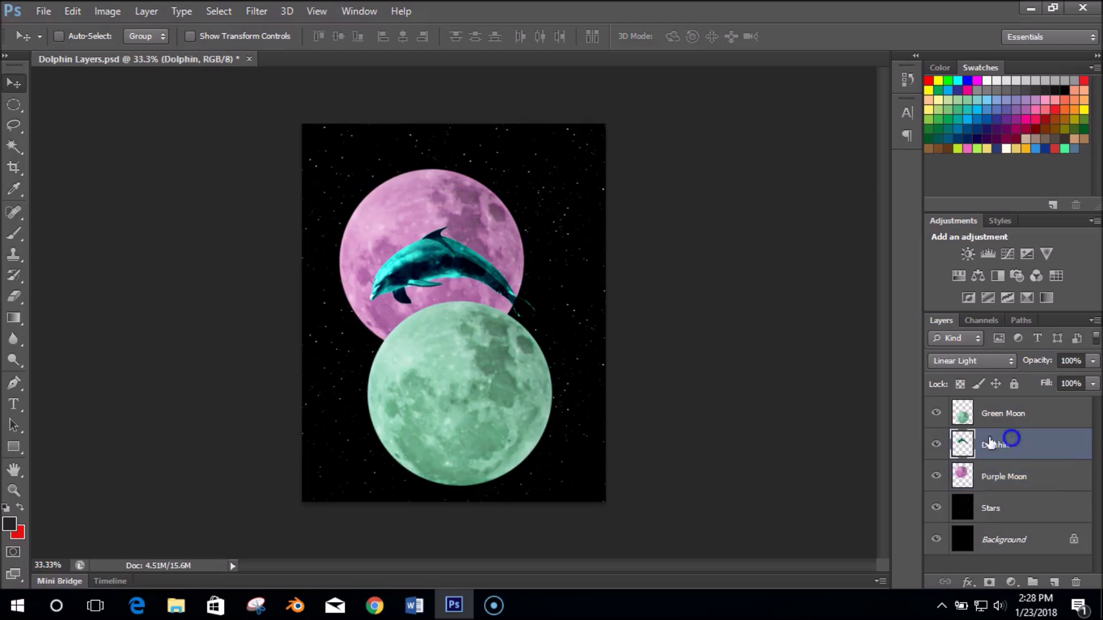
pyautogui.moveTo(446, 246); pyautogui.dragTo(431, 219)
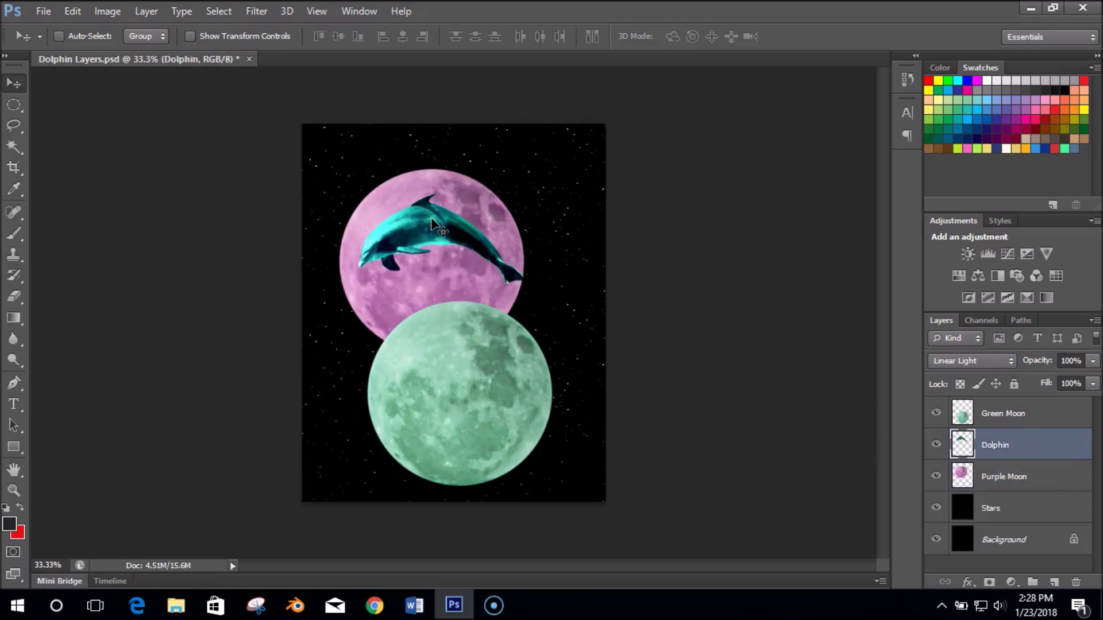
# - Enlarge the dolphin to about 175% with Free Transform and move it partly past the canvas's right edge
pyautogui.click(64, 10)
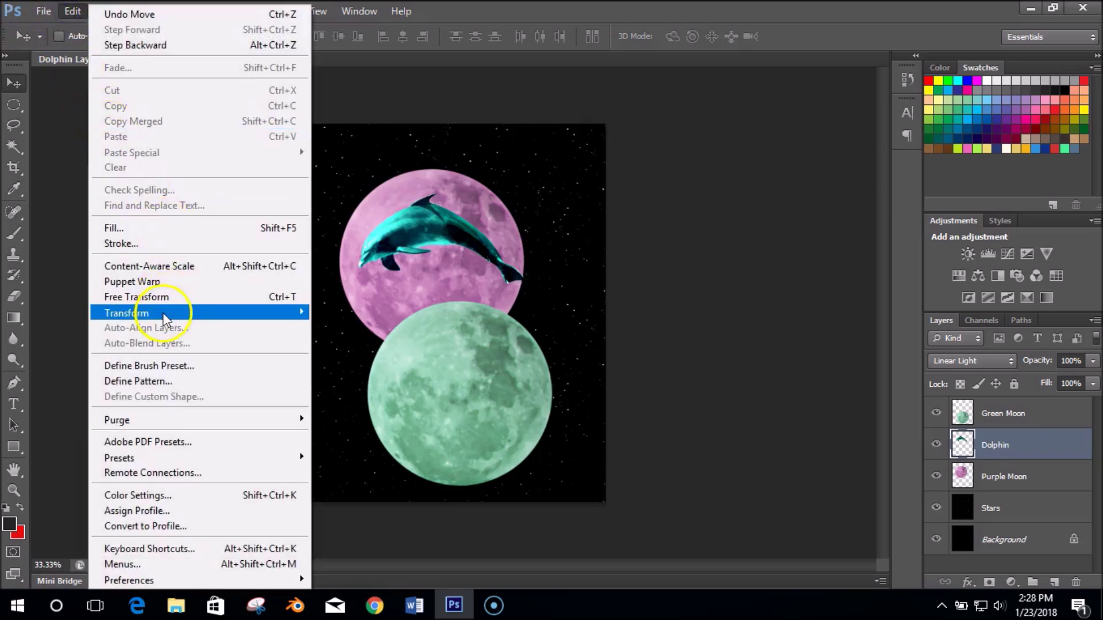
pyautogui.click(264, 297)
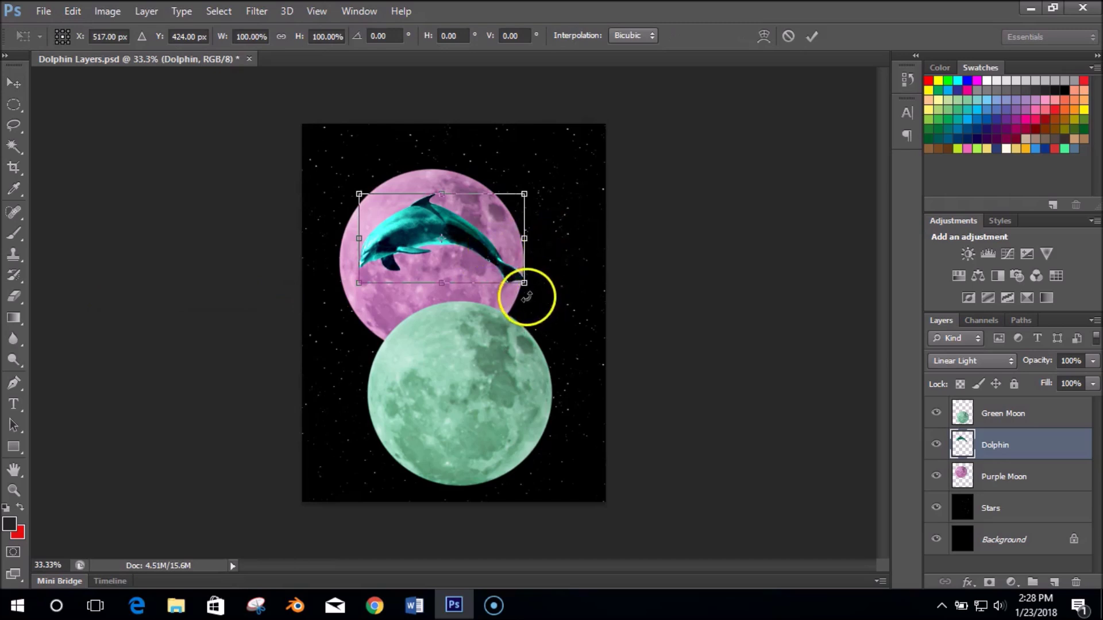
pyautogui.moveTo(523, 286); pyautogui.dragTo(630, 448)
pyautogui.moveTo(356, 192); pyautogui.dragTo(388, 207)
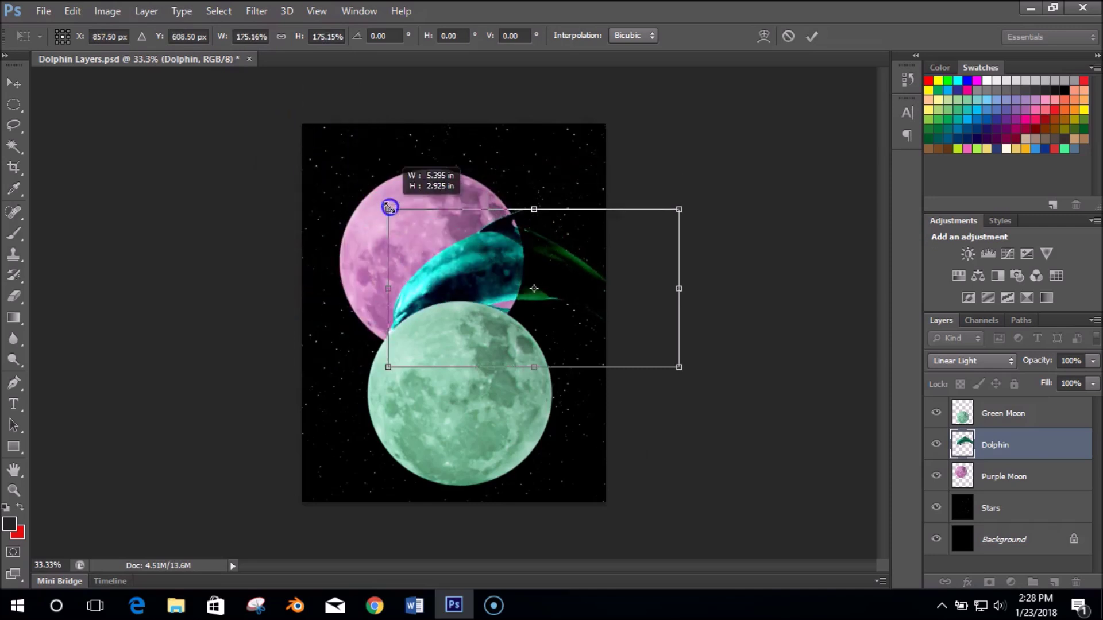
pyautogui.doubleClick(458, 263)
pyautogui.moveTo(485, 271); pyautogui.dragTo(592, 241)
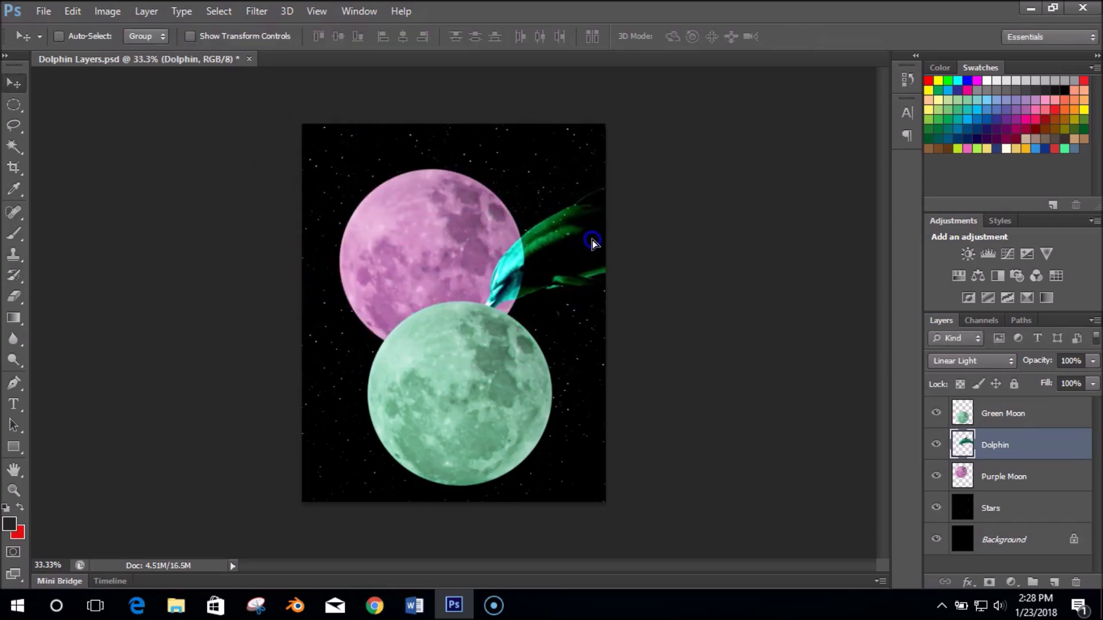
# - Move the purple moon behind the dolphin at the canvas's upper right and the green moon into the lower-left corner
pyautogui.click(1002, 488)
pyautogui.moveTo(434, 219); pyautogui.dragTo(551, 223)
pyautogui.moveTo(439, 438); pyautogui.dragTo(400, 439)
pyautogui.click(1012, 409)
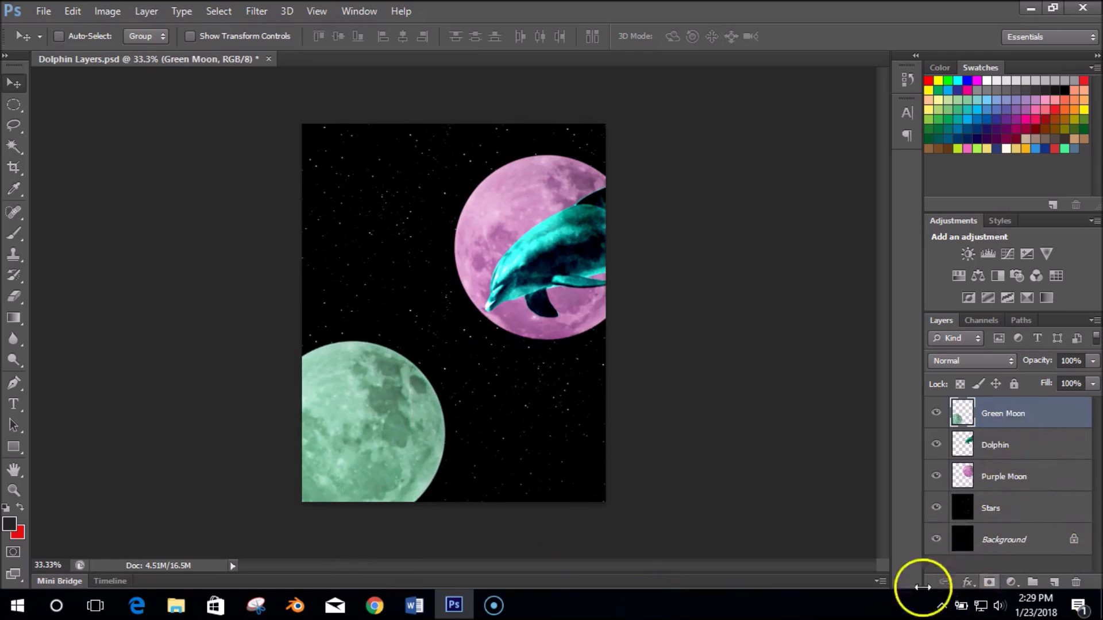
# - Shift the Stars layer and enlarge it with Free Transform so the stars extend well beyond the canvas
pyautogui.click(995, 508)
pyautogui.click(1005, 511)
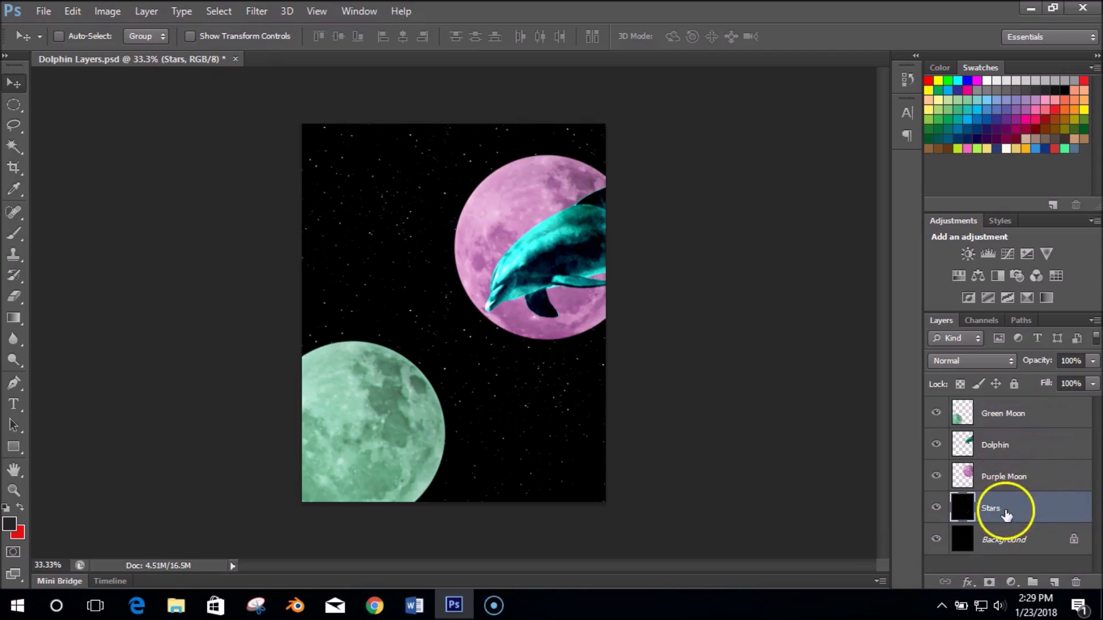
pyautogui.moveTo(542, 429)
pyautogui.mouseDown()
pyautogui.moveTo(517, 448)
pyautogui.moveTo(287, 479)
pyautogui.moveTo(538, 249)
pyautogui.moveTo(770, 320)
pyautogui.moveTo(605, 438)
pyautogui.moveTo(520, 461)
pyautogui.moveTo(524, 439)
pyautogui.mouseUp()
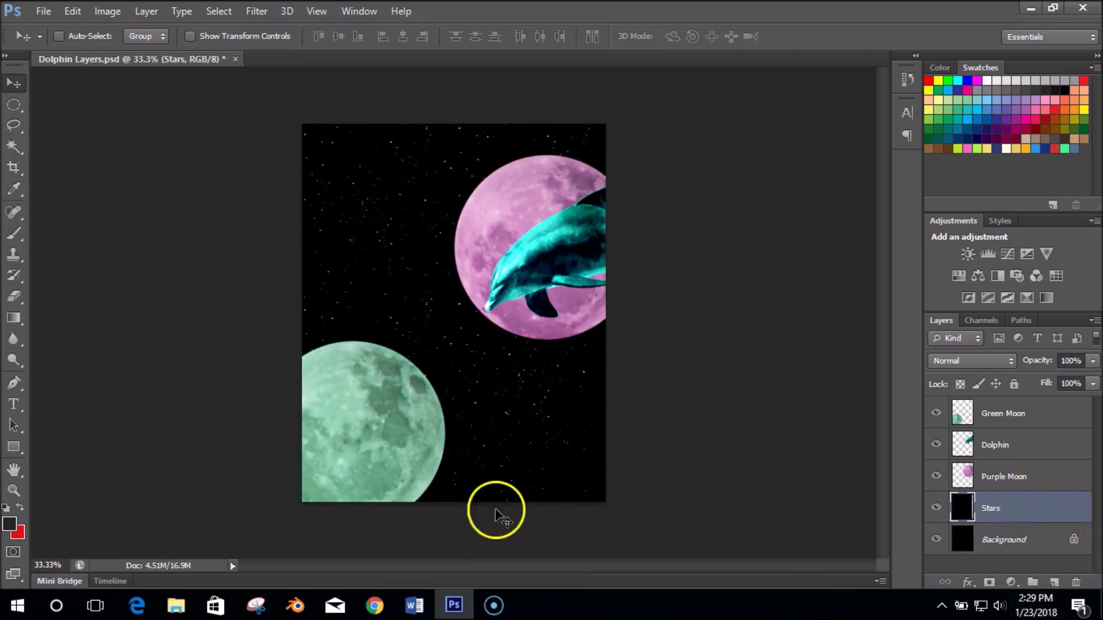
pyautogui.hotkey('ctrl', 't')
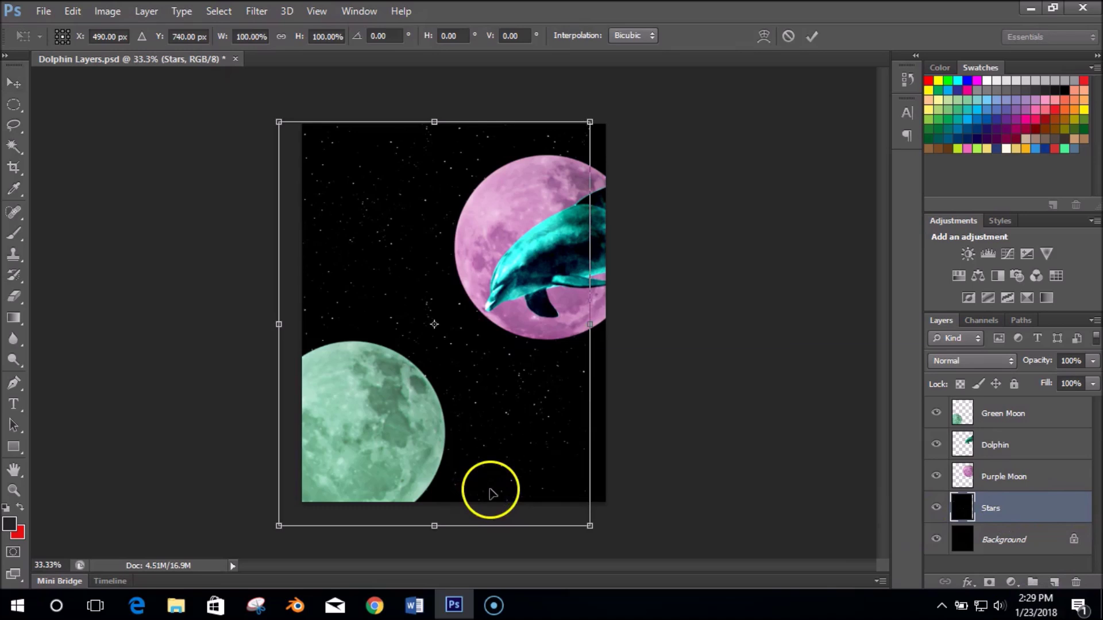
pyautogui.moveTo(590, 121); pyautogui.dragTo(994, 2)
pyautogui.doubleClick(561, 449)
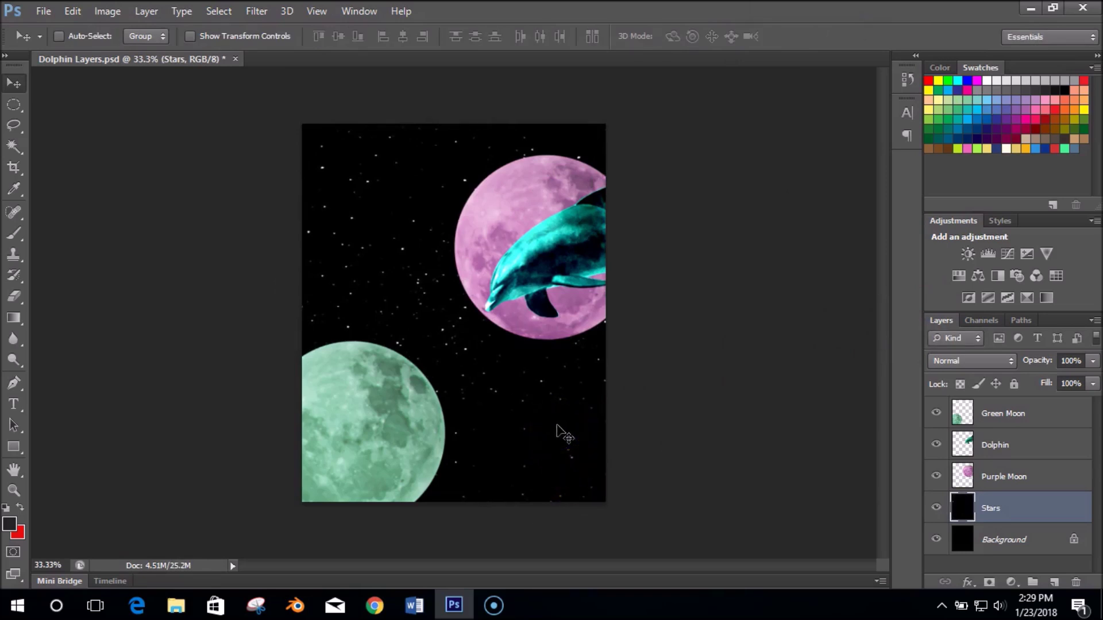
# - Try the Stars layer at the top of the layer stack, and return it to just above the Background
pyautogui.moveTo(1046, 505); pyautogui.dragTo(1036, 407)
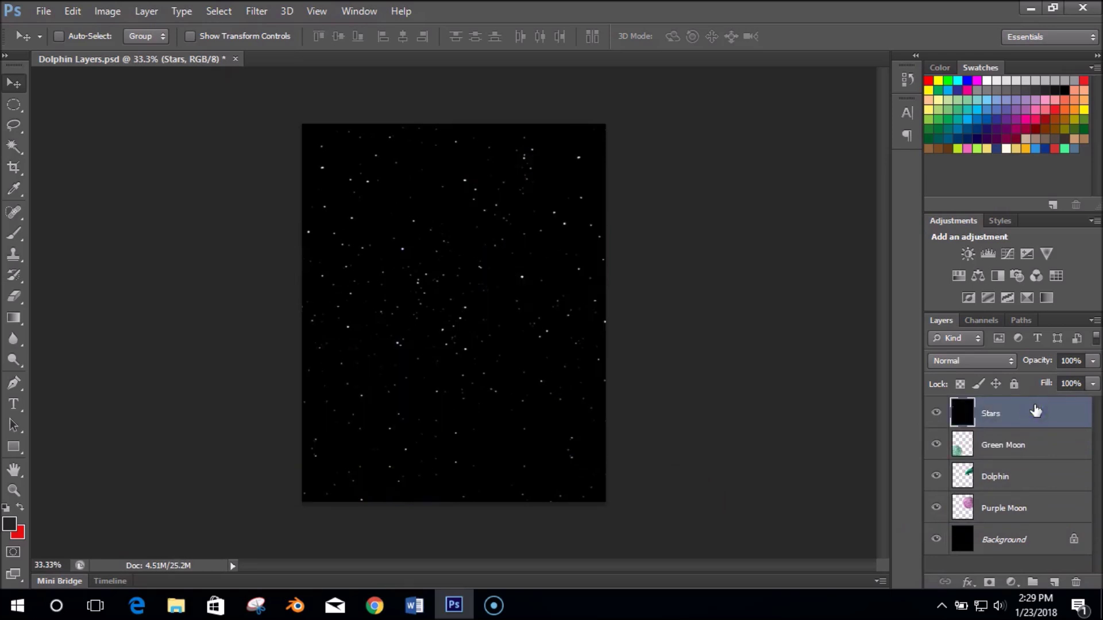
pyautogui.click(1042, 428)
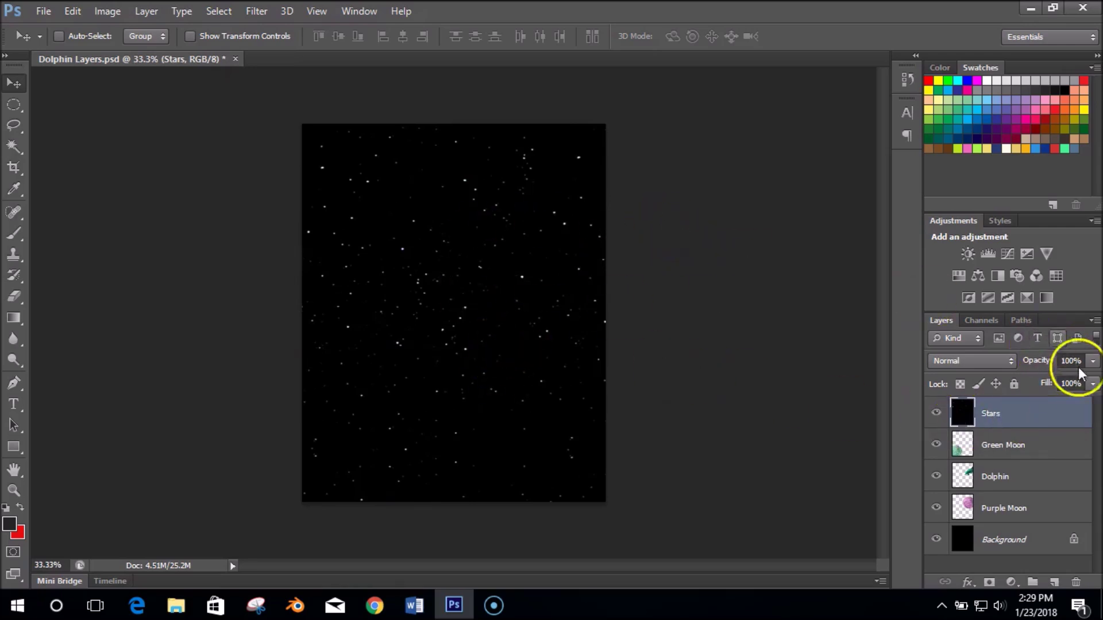
pyautogui.moveTo(1016, 415); pyautogui.dragTo(1068, 523)
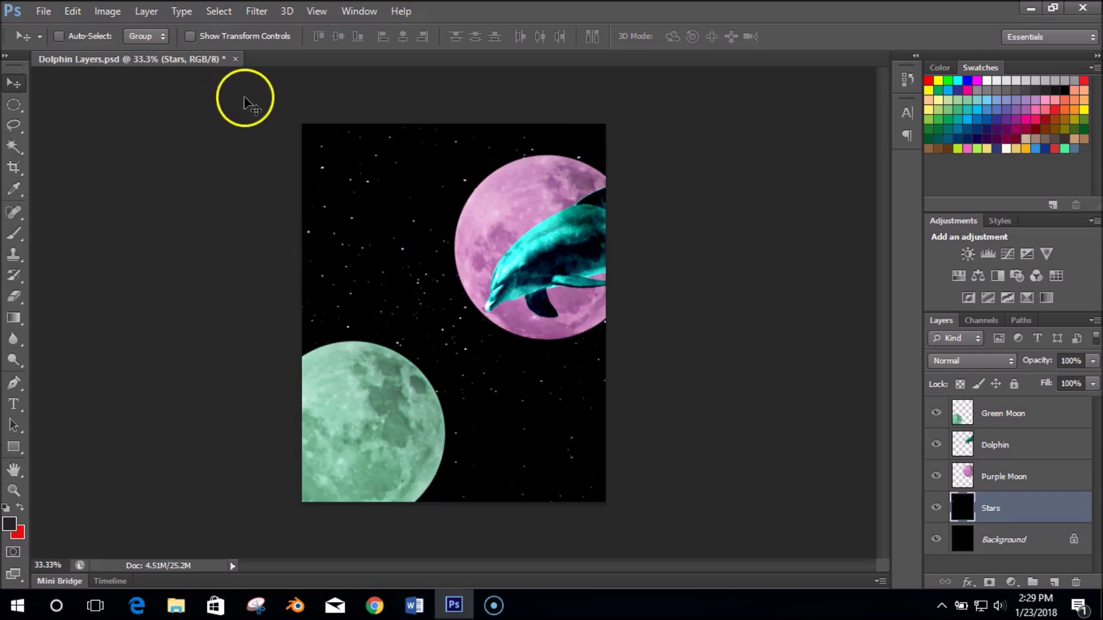
# - Close the Dolphin Layers document
pyautogui.click(235, 59)
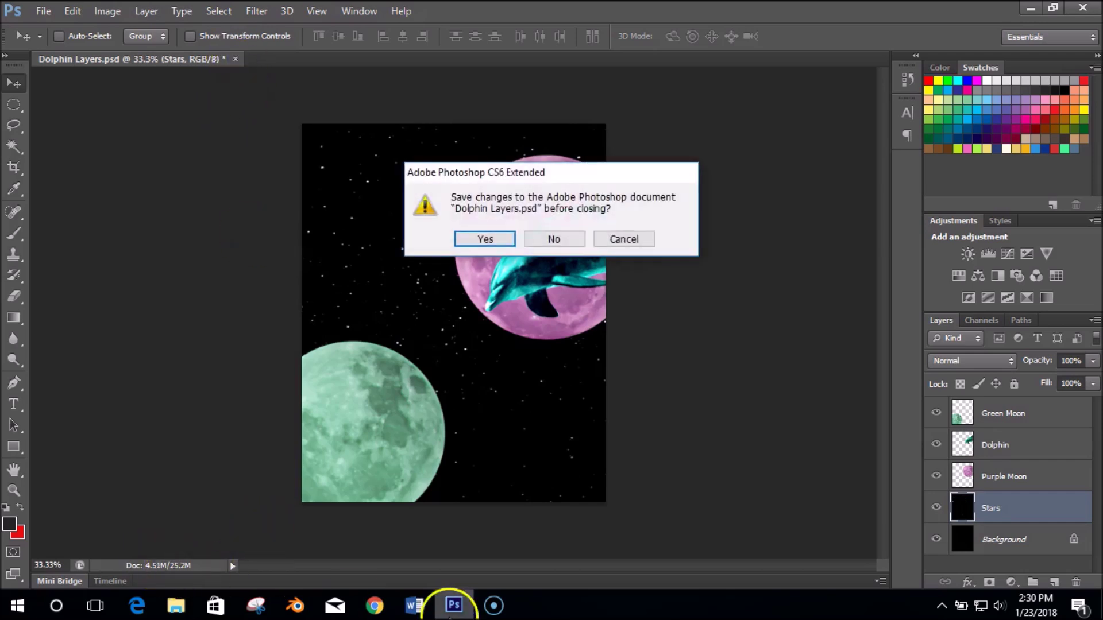